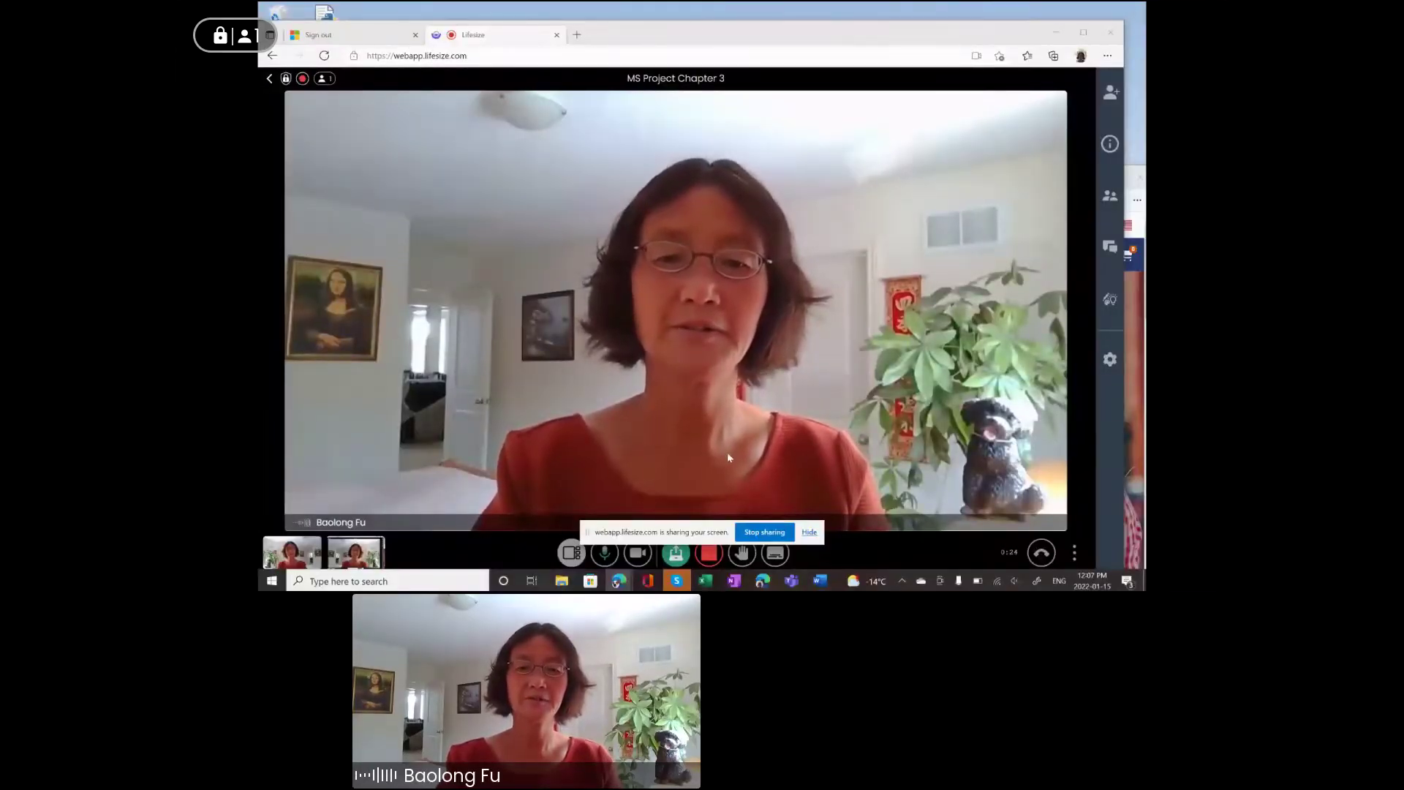
Step: Open the Comp1115 page in OneNote, select the Chapter 3 bullets, then return to the Lifesize call
click(733, 582)
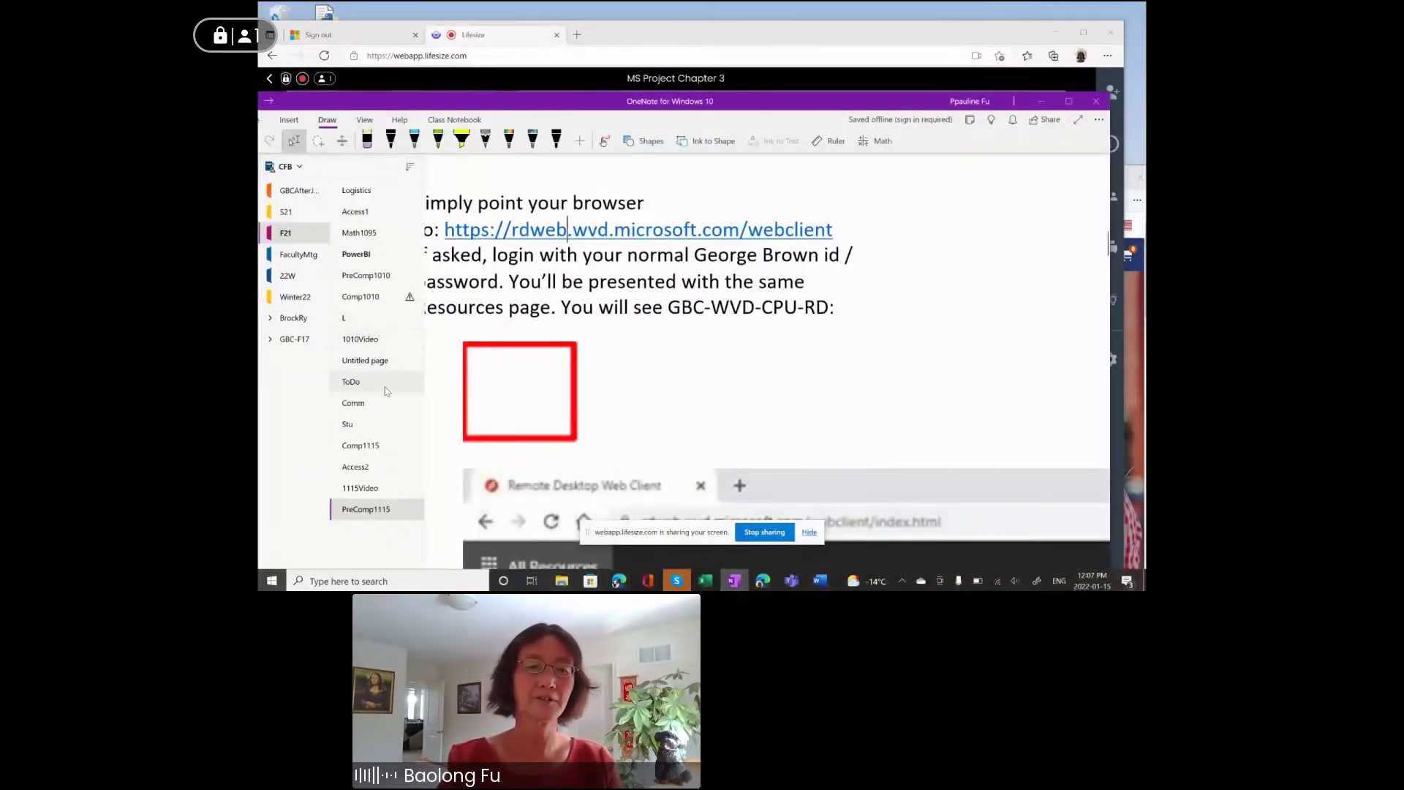
click(371, 448)
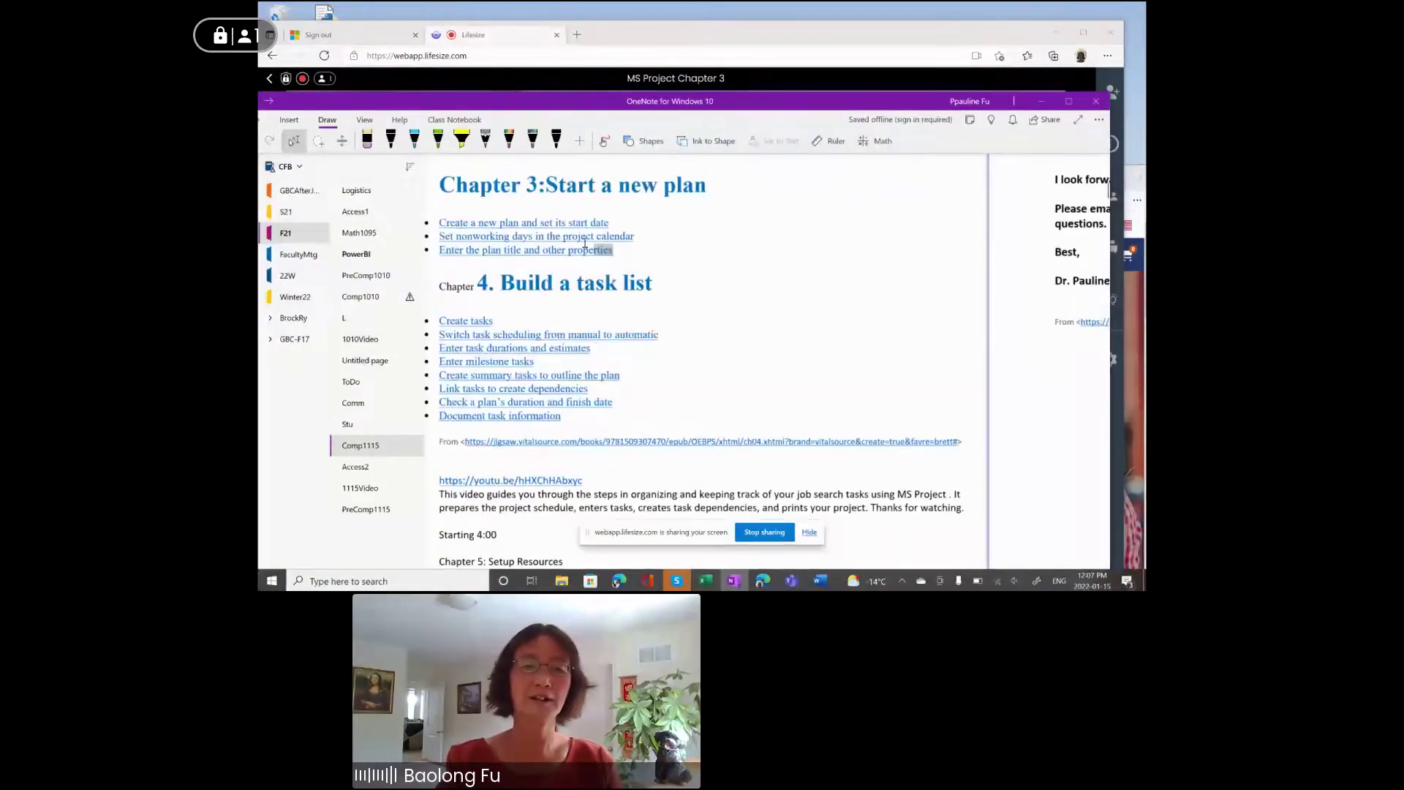
drag(620, 254, 465, 226)
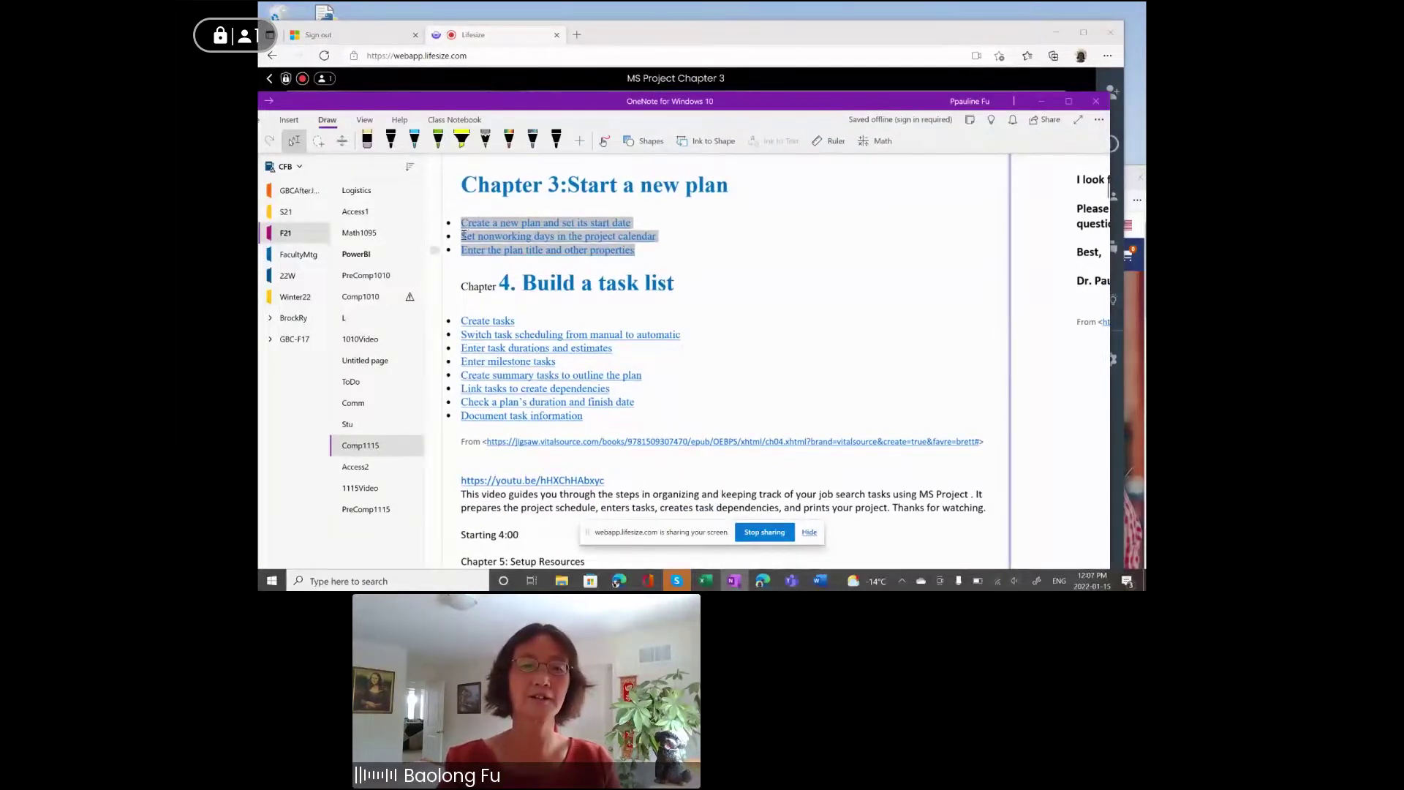
drag(464, 235, 463, 242)
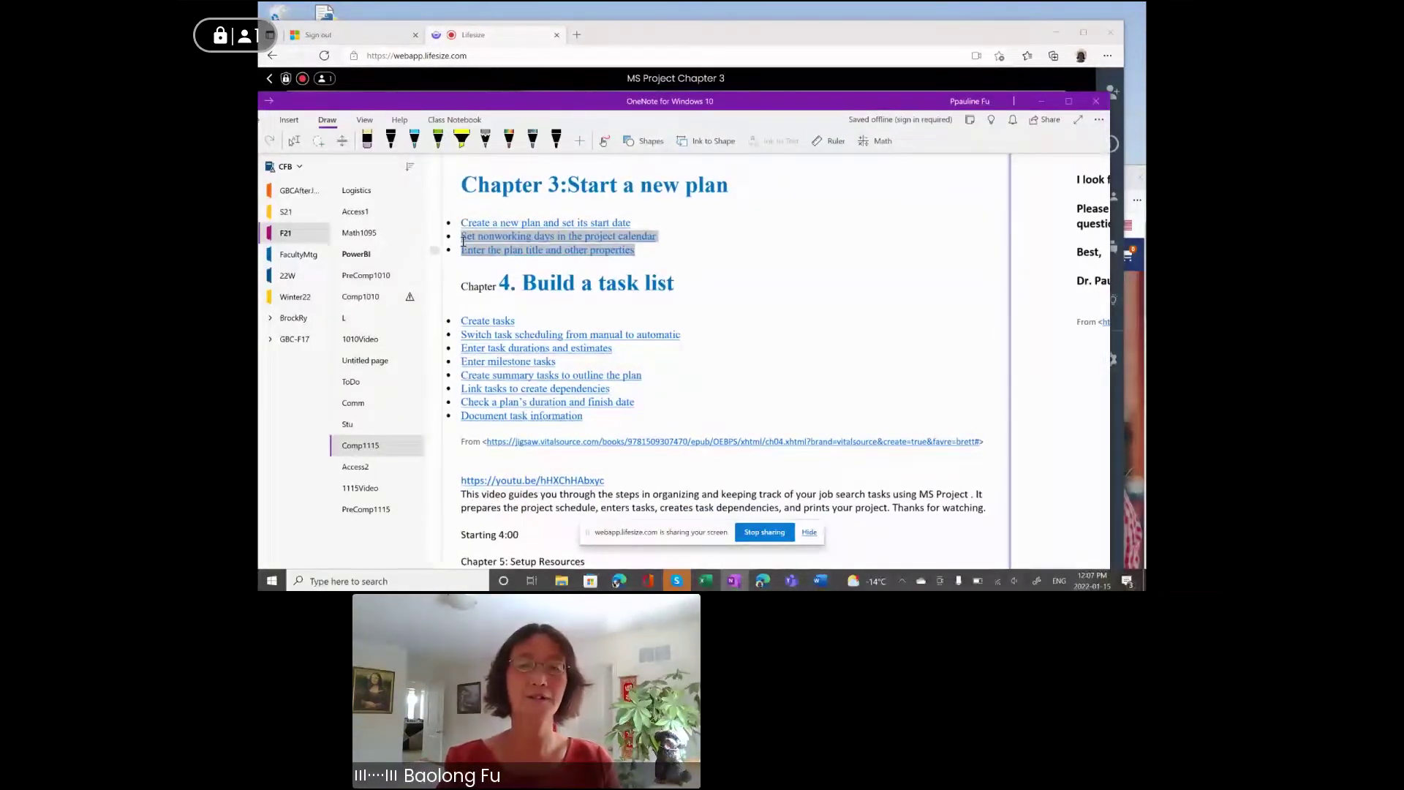
drag(463, 242, 462, 254)
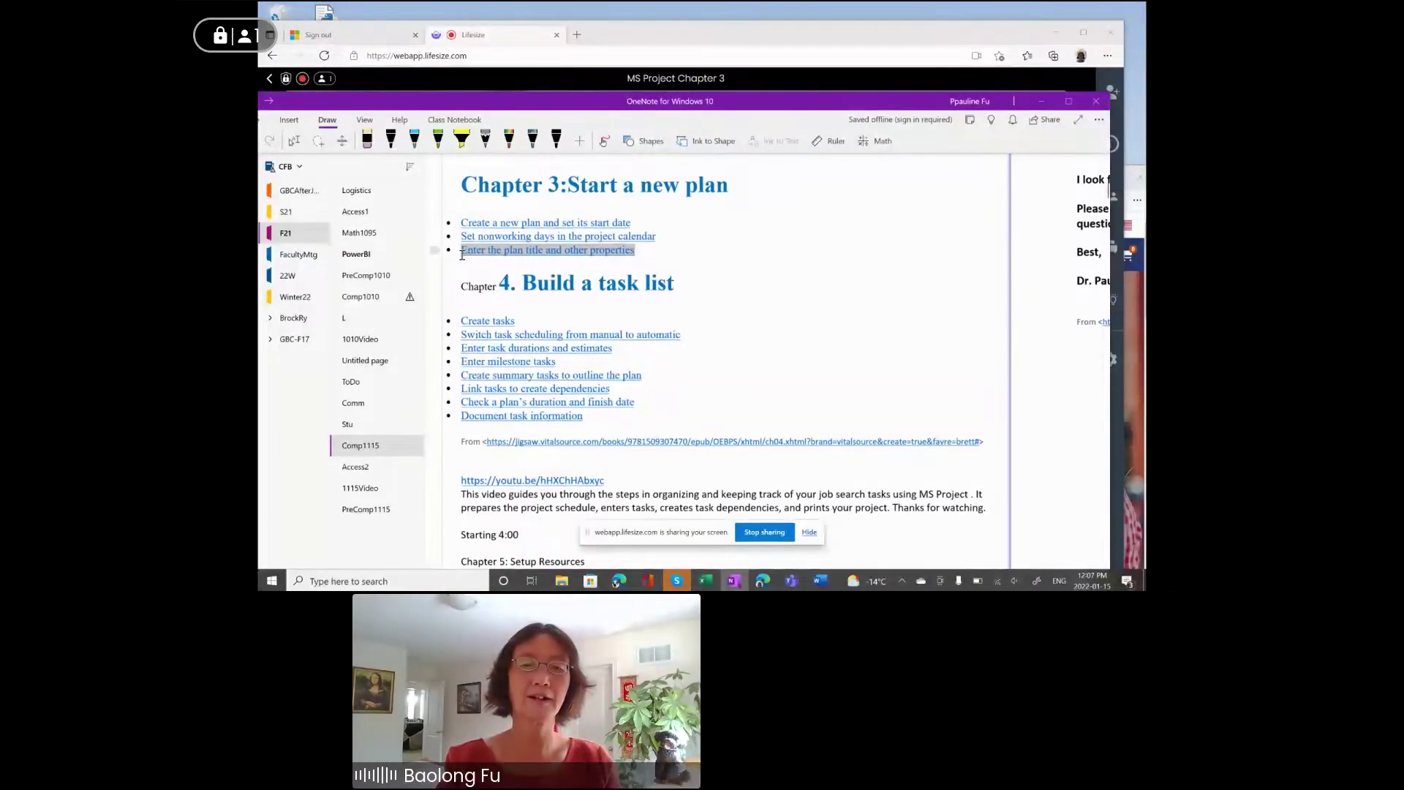
drag(462, 254, 462, 254)
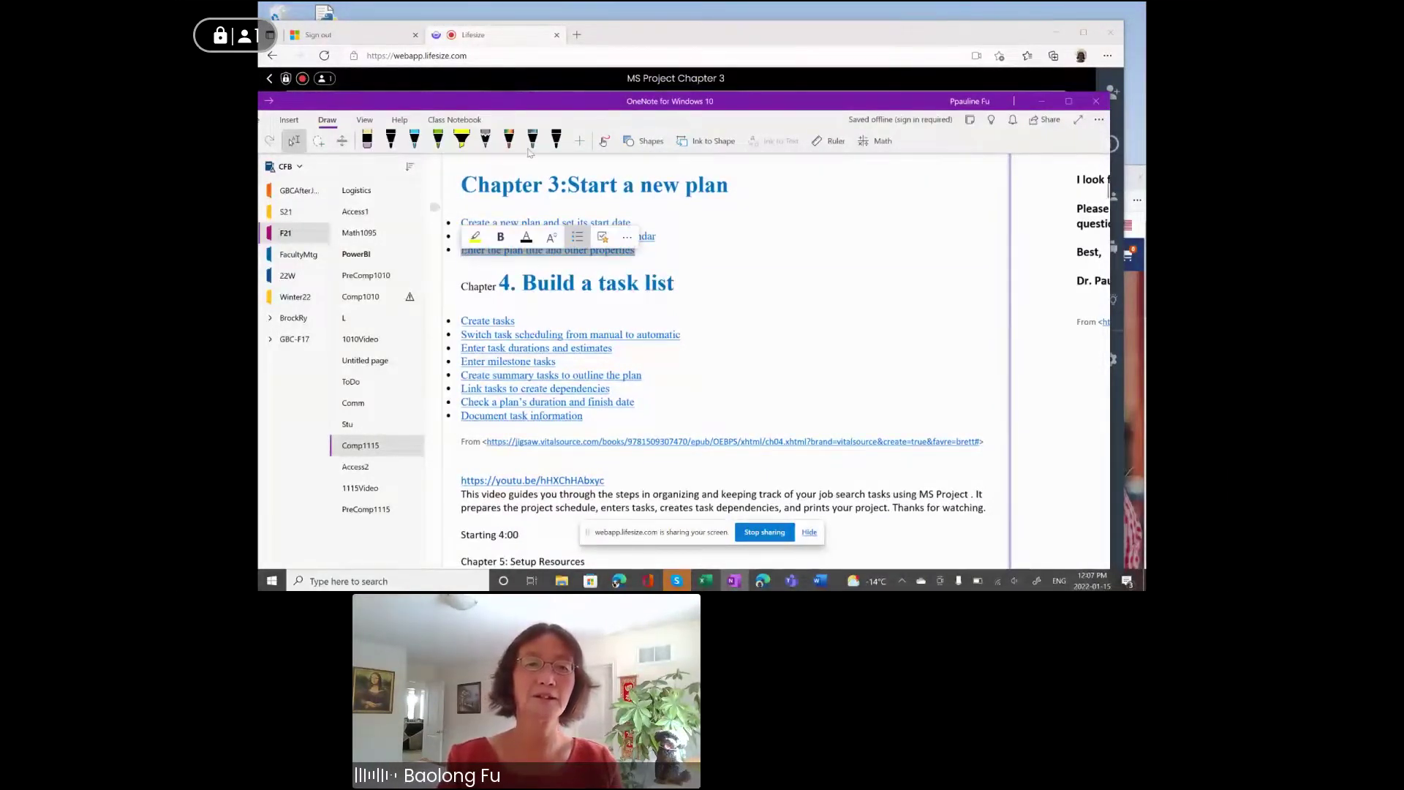
click(618, 581)
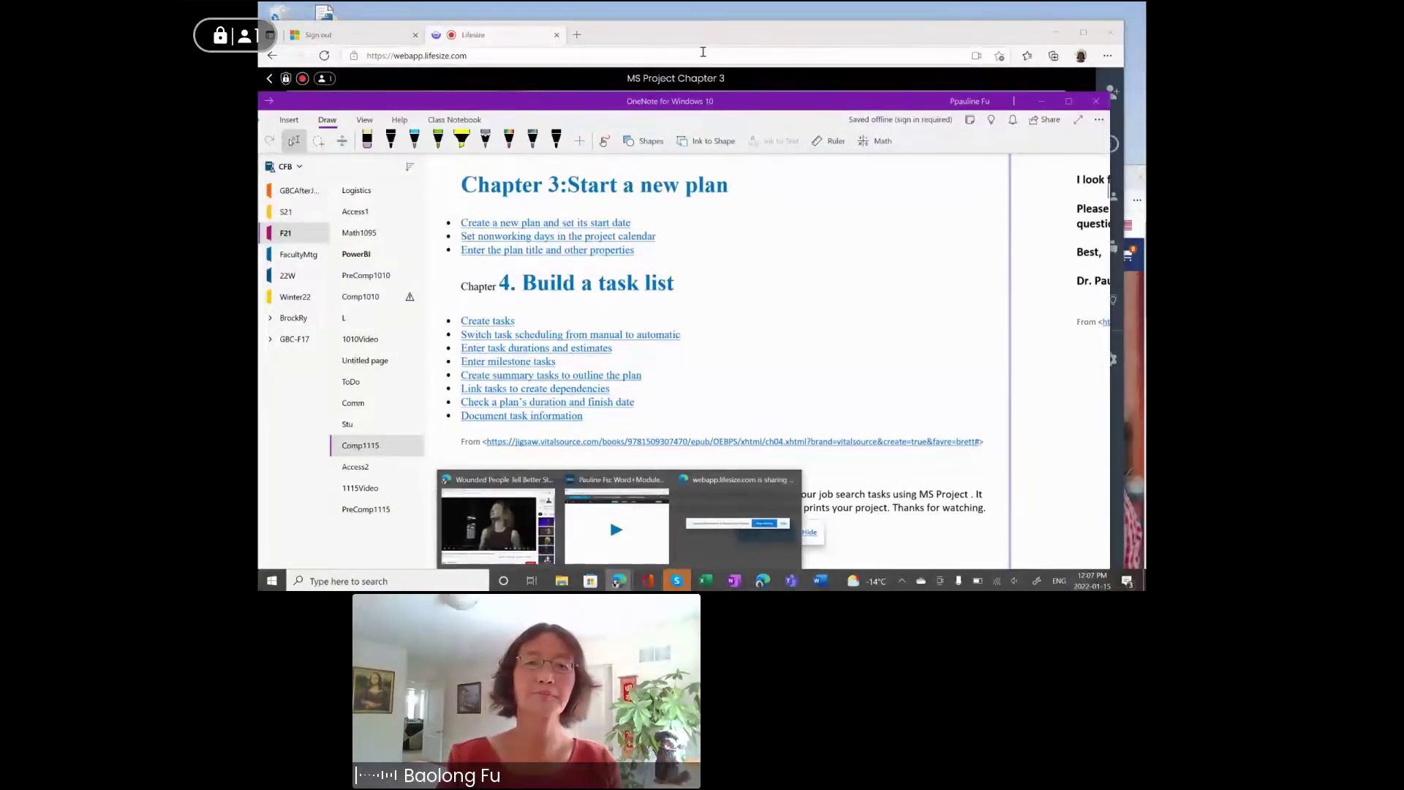
mouse_move(680, 38)
mouse_down()
mouse_move(679, 162)
mouse_move(695, 45)
mouse_up()
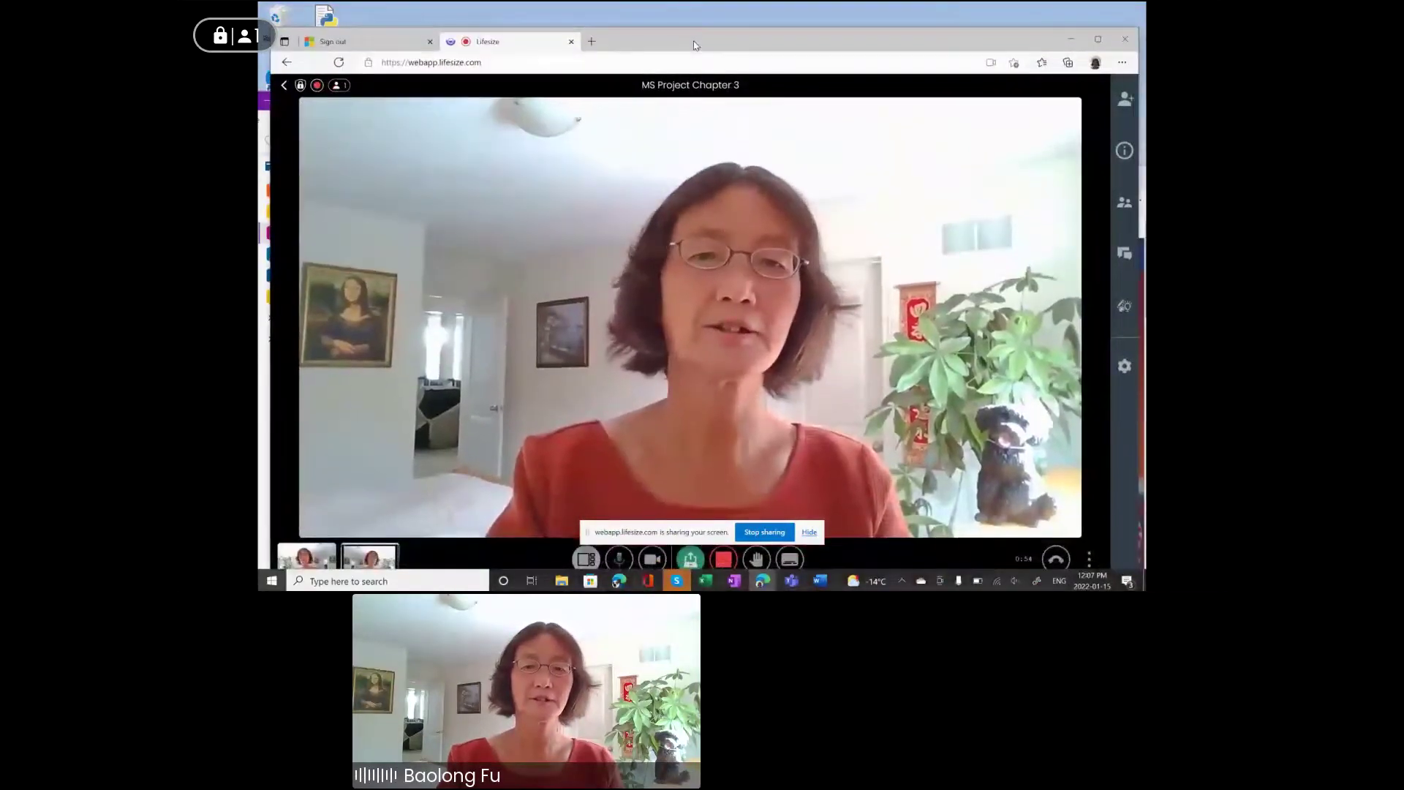
click(592, 41)
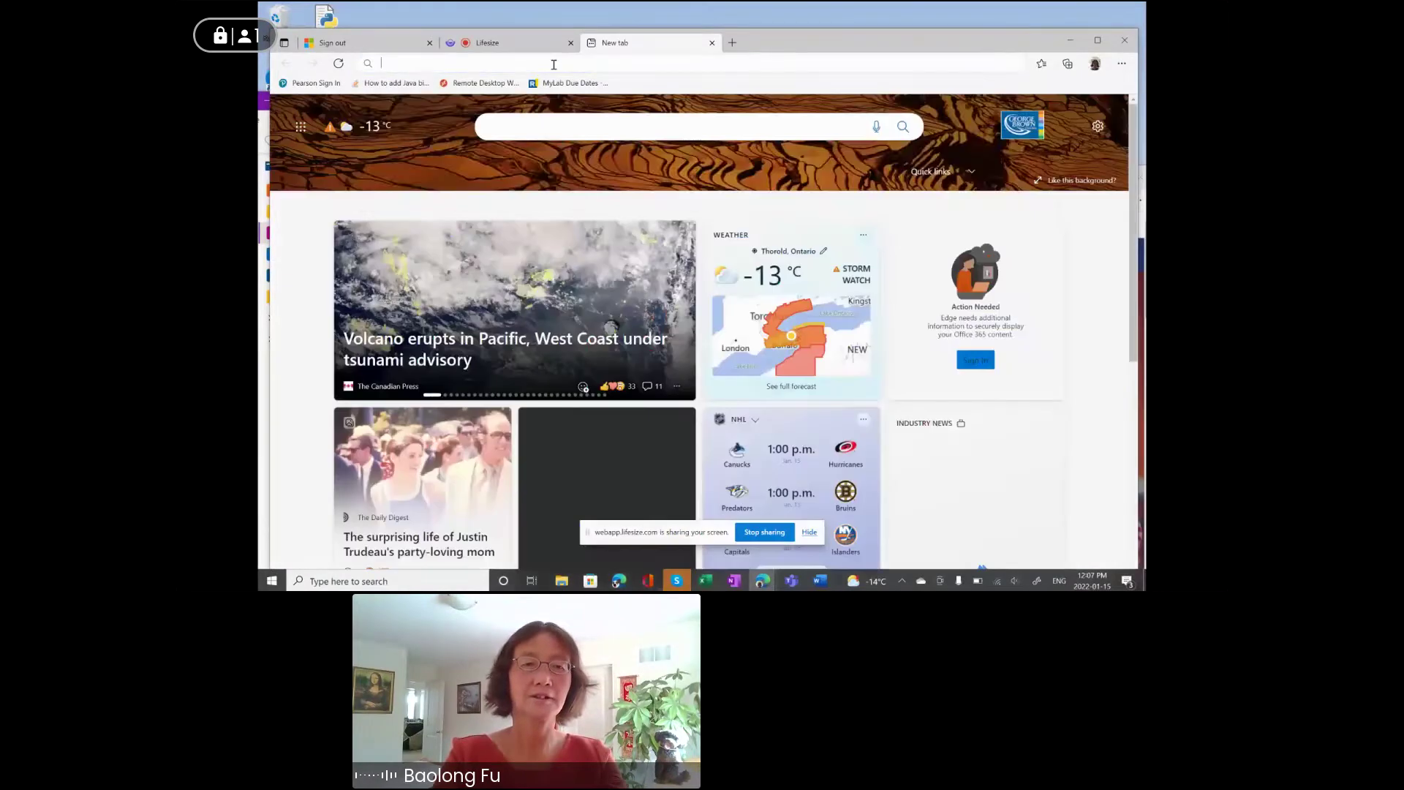
text(www.vi)
key(Return)
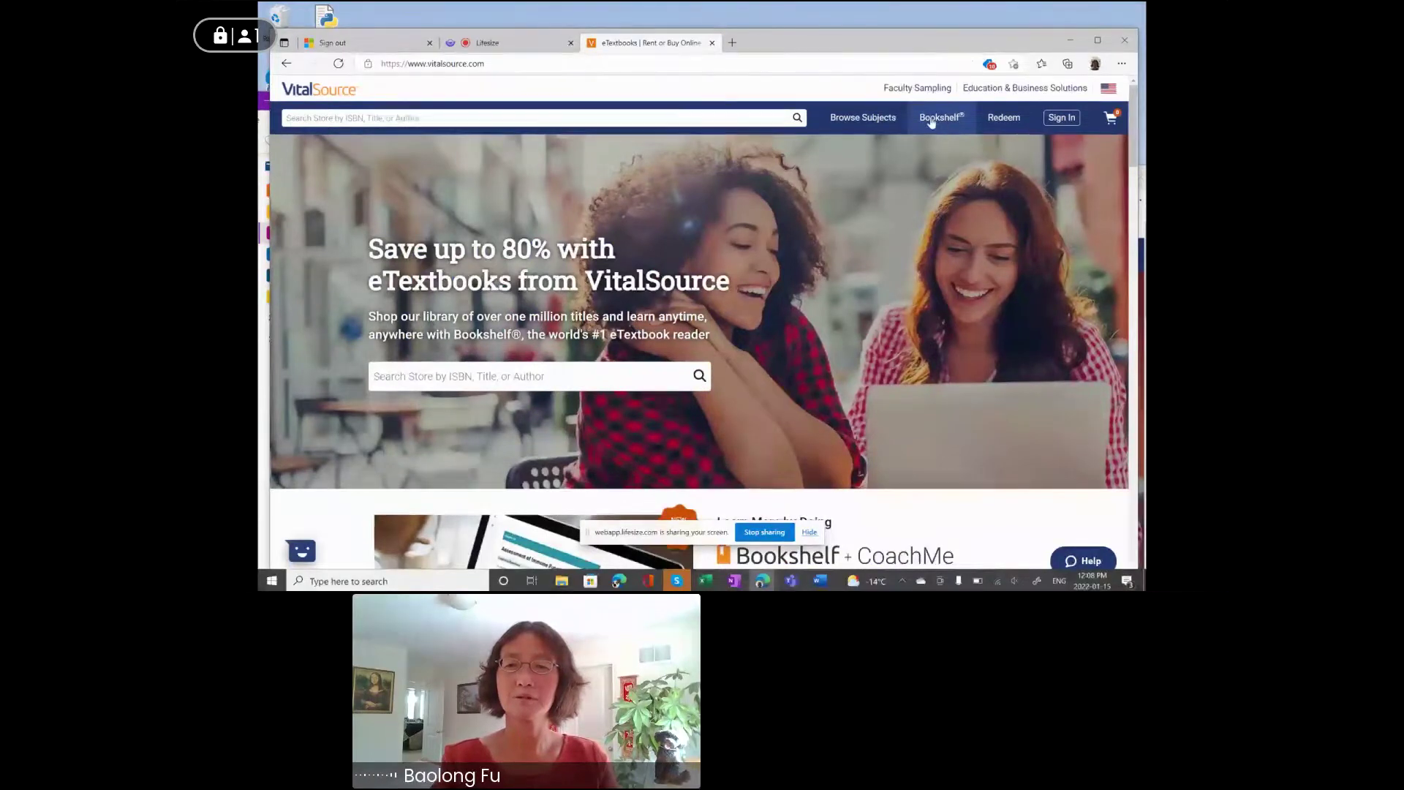
click(941, 122)
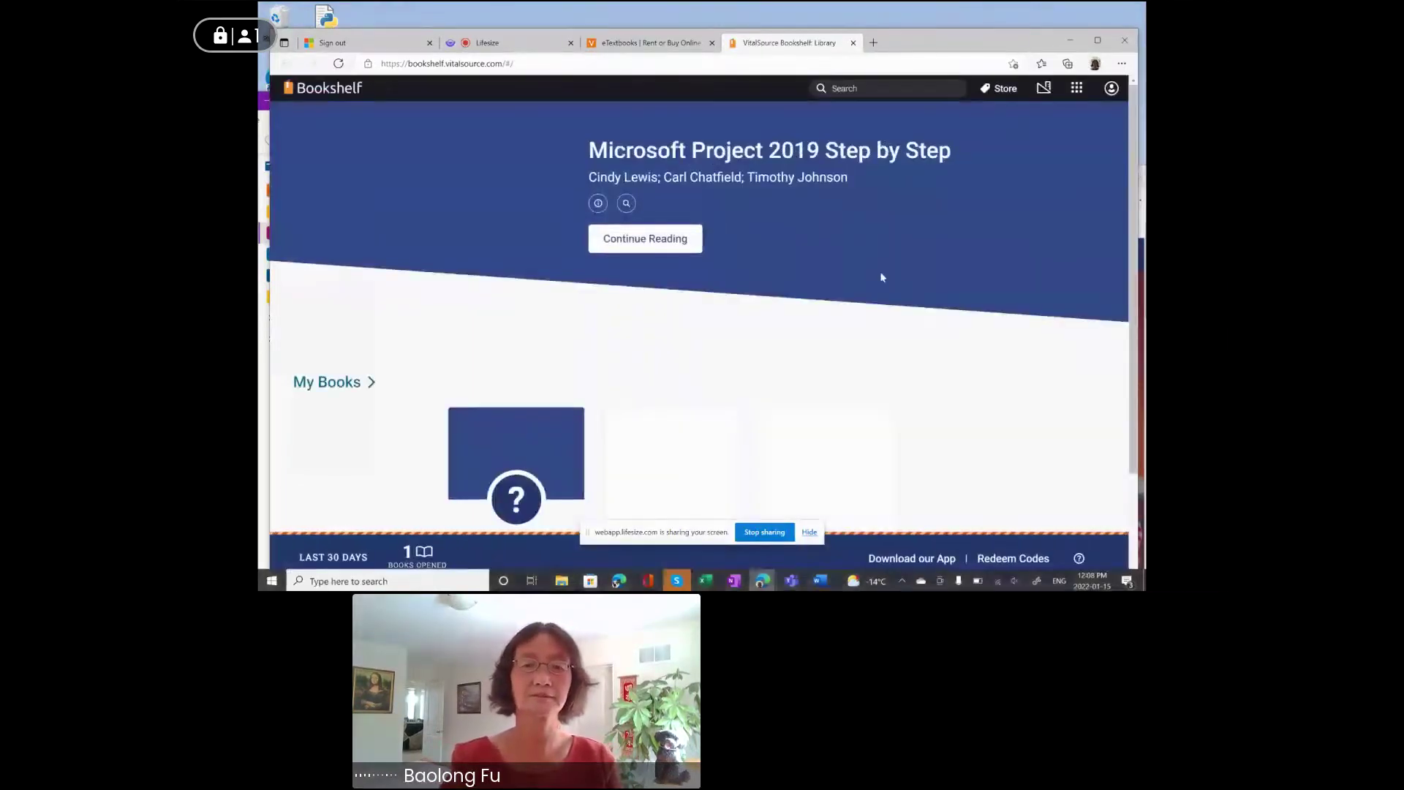
Step: Continue reading Microsoft Project 2019 Step by Step and scroll to the page 45 practice tasks
click(676, 254)
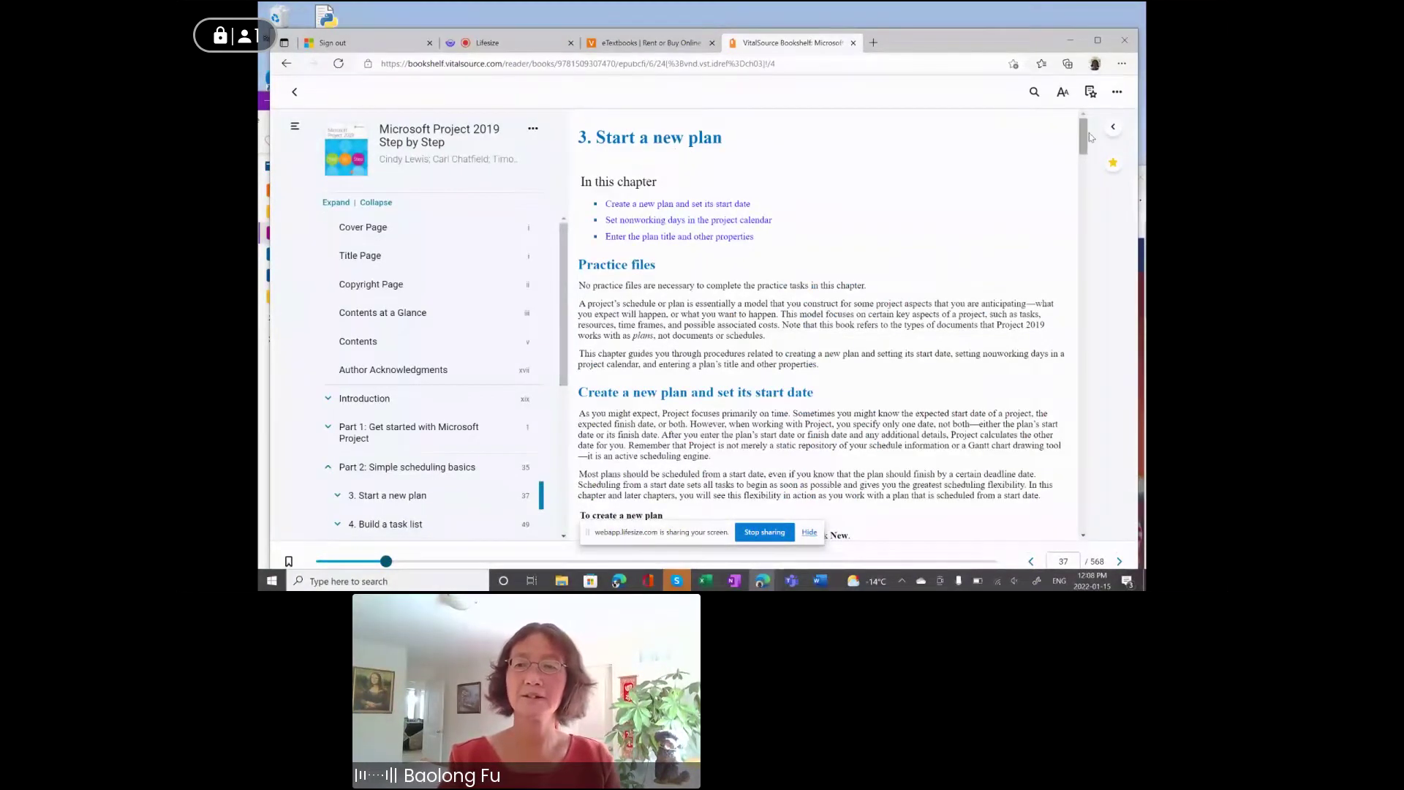
scroll(1076, 176, down, 1)
scroll(1076, 177, down, 15)
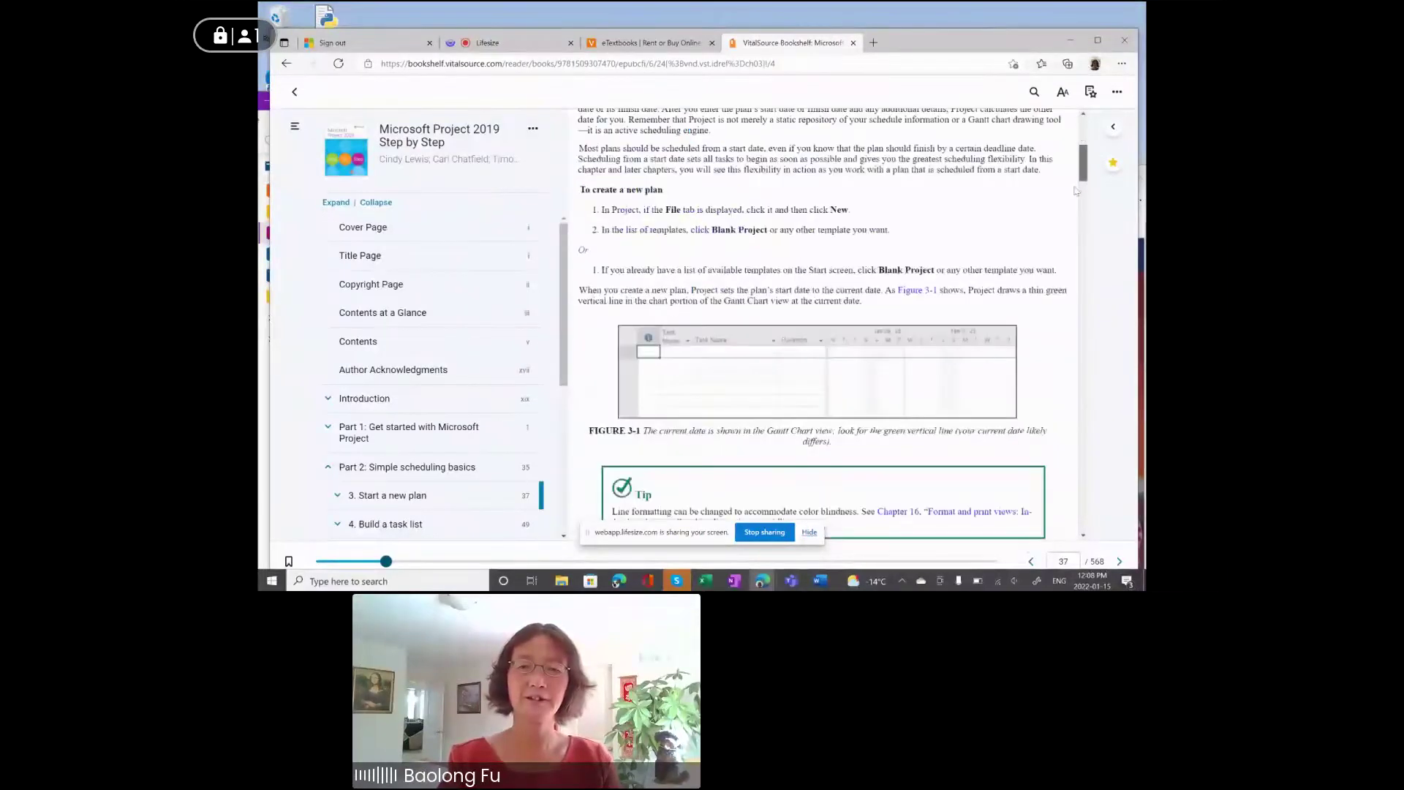
scroll(1060, 350, down, 10)
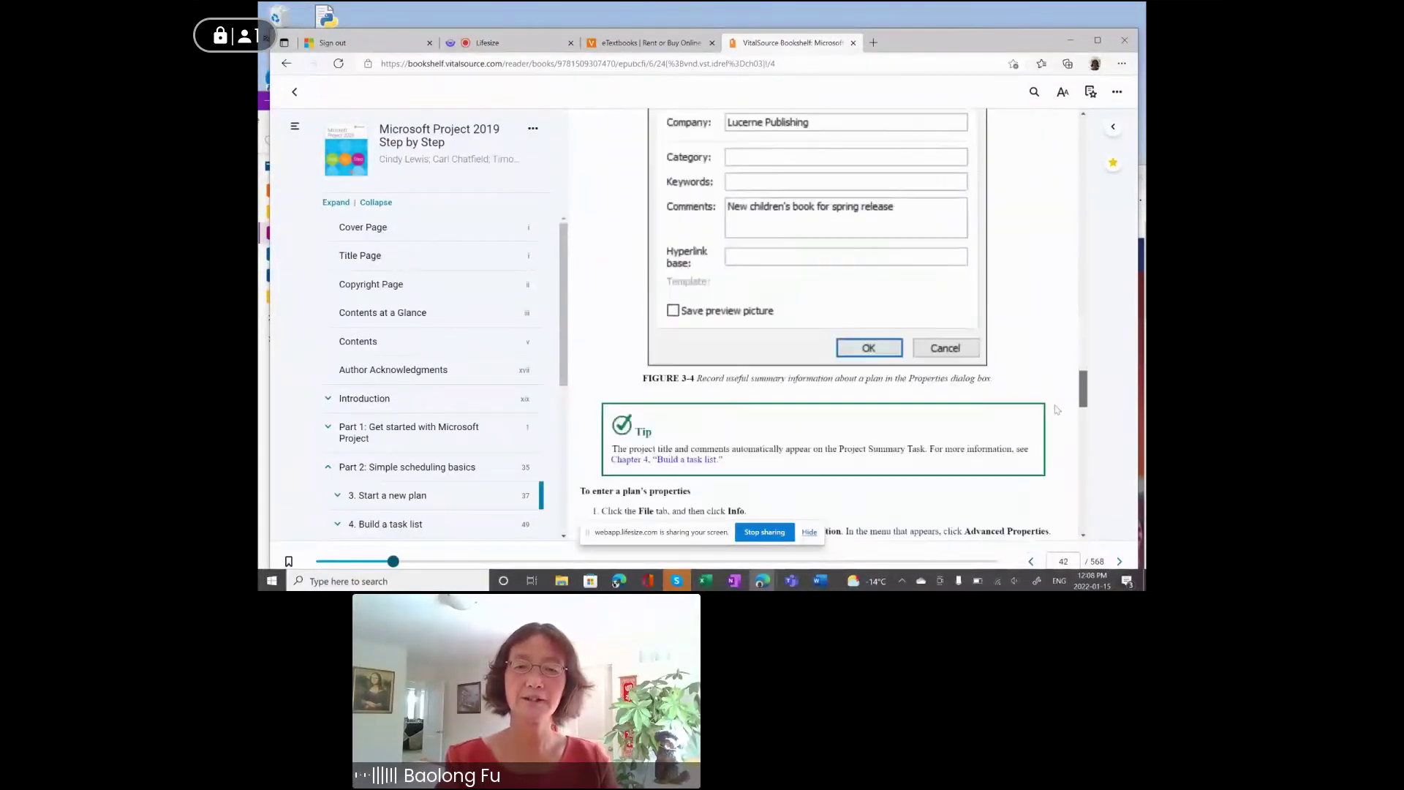
scroll(1055, 438, down, 2)
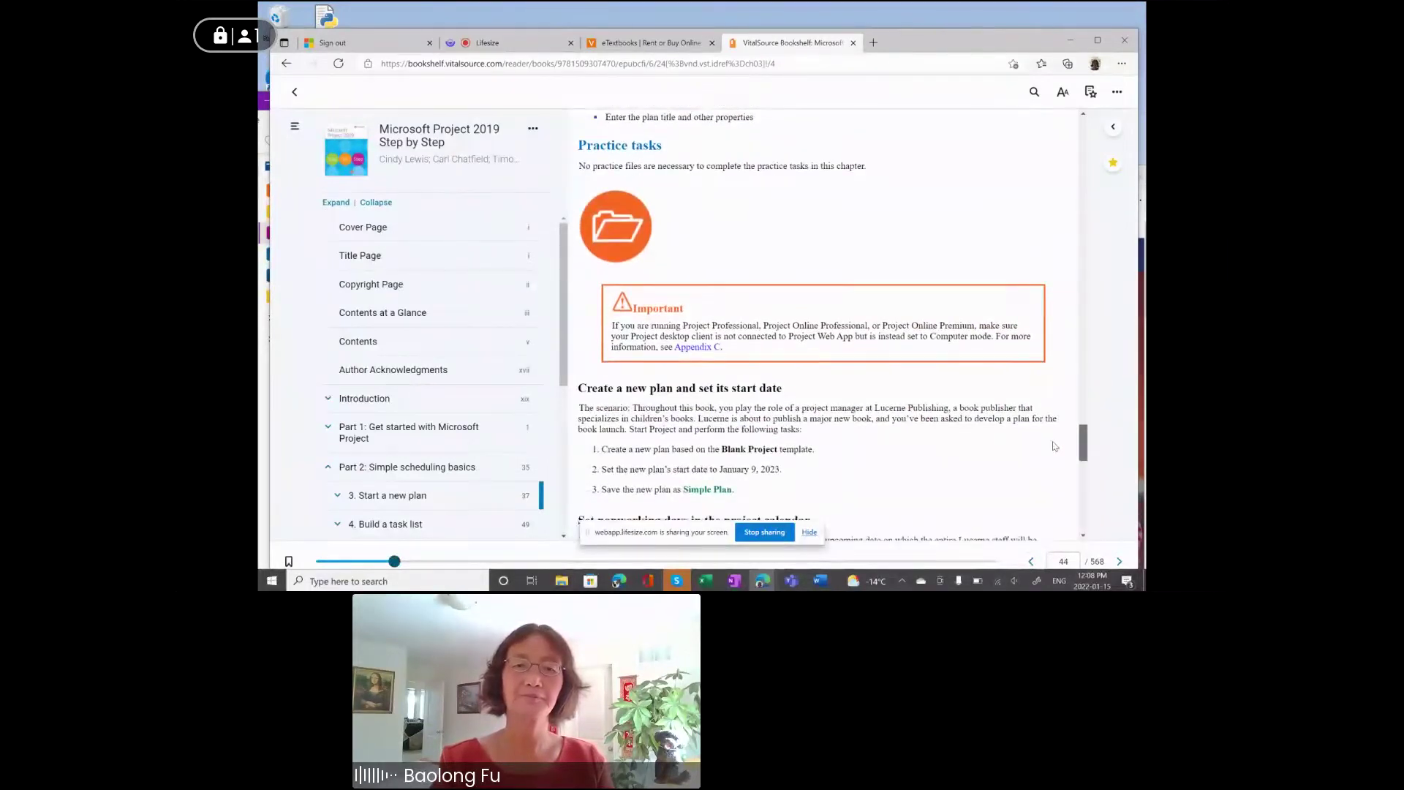
scroll(1055, 446, down, 4)
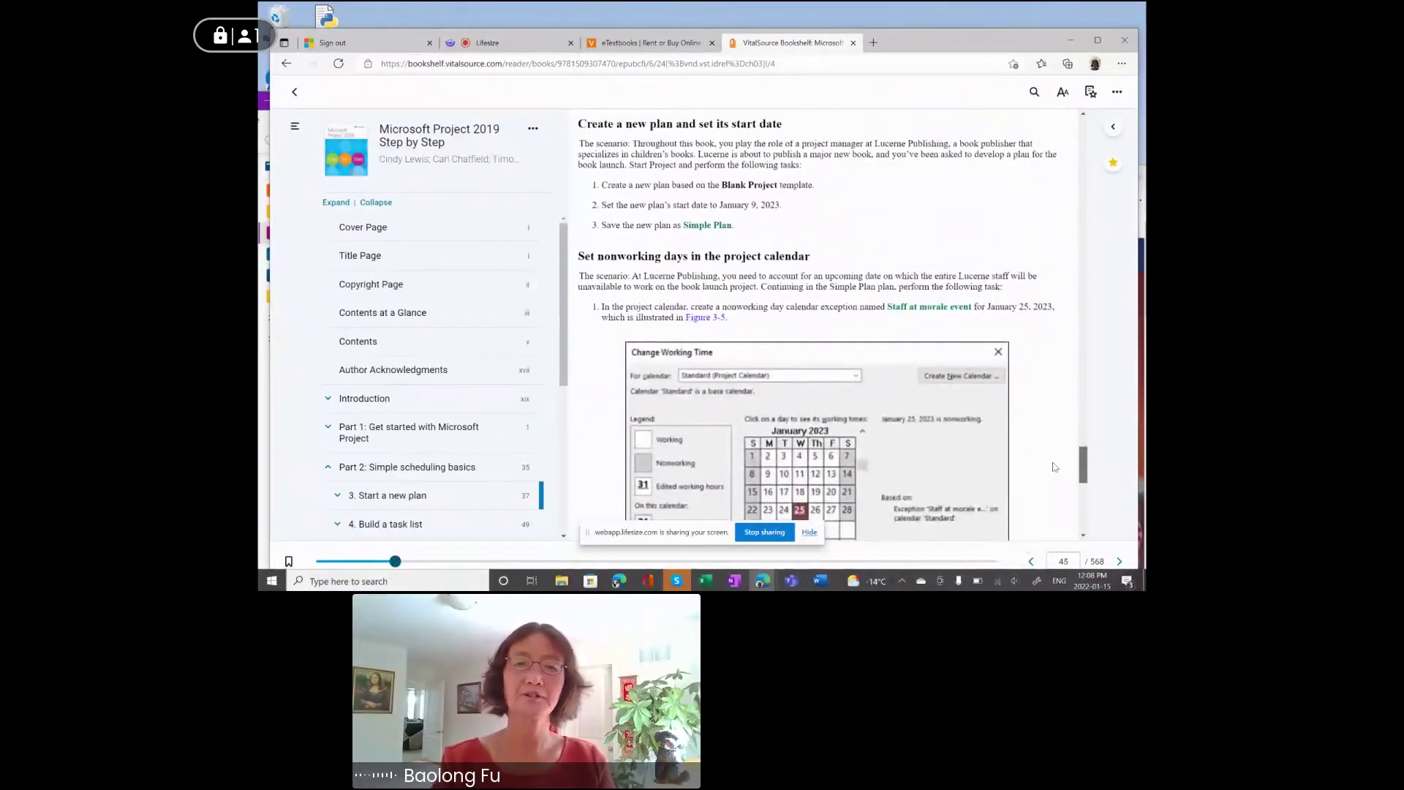
scroll(1055, 467, up, 2)
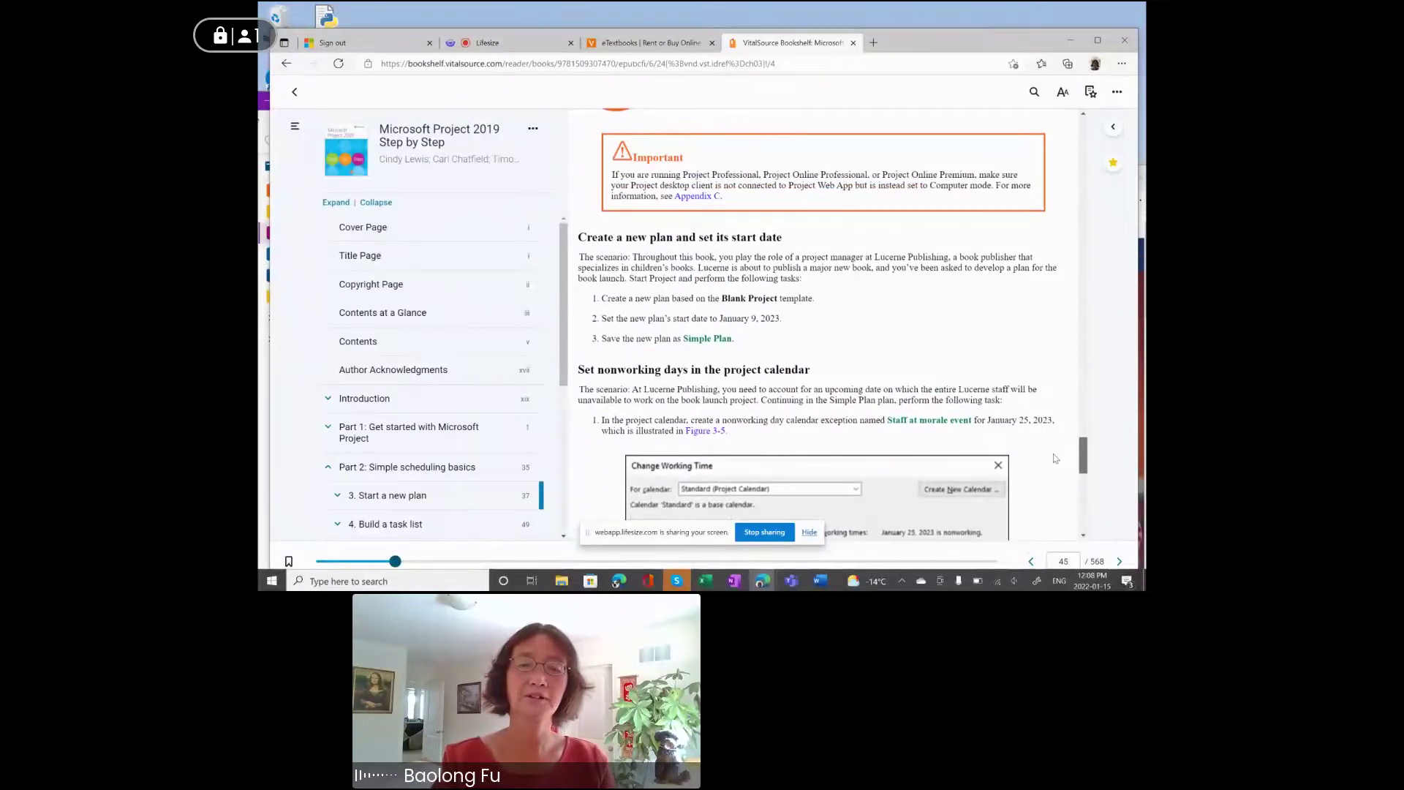
Step: Select and then deselect the first practice task line, then bring OneNote forward
drag(600, 300, 841, 316)
click(850, 293)
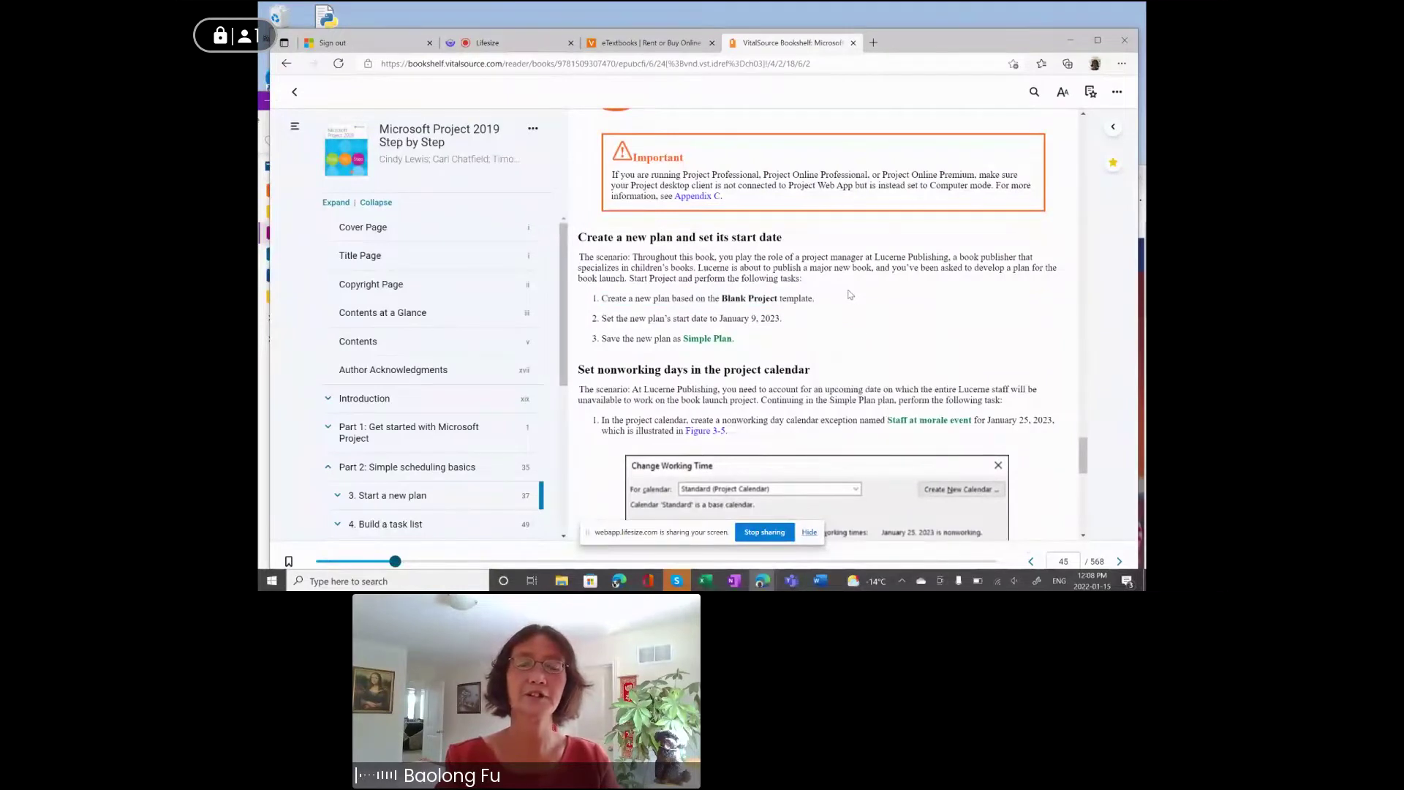
click(733, 581)
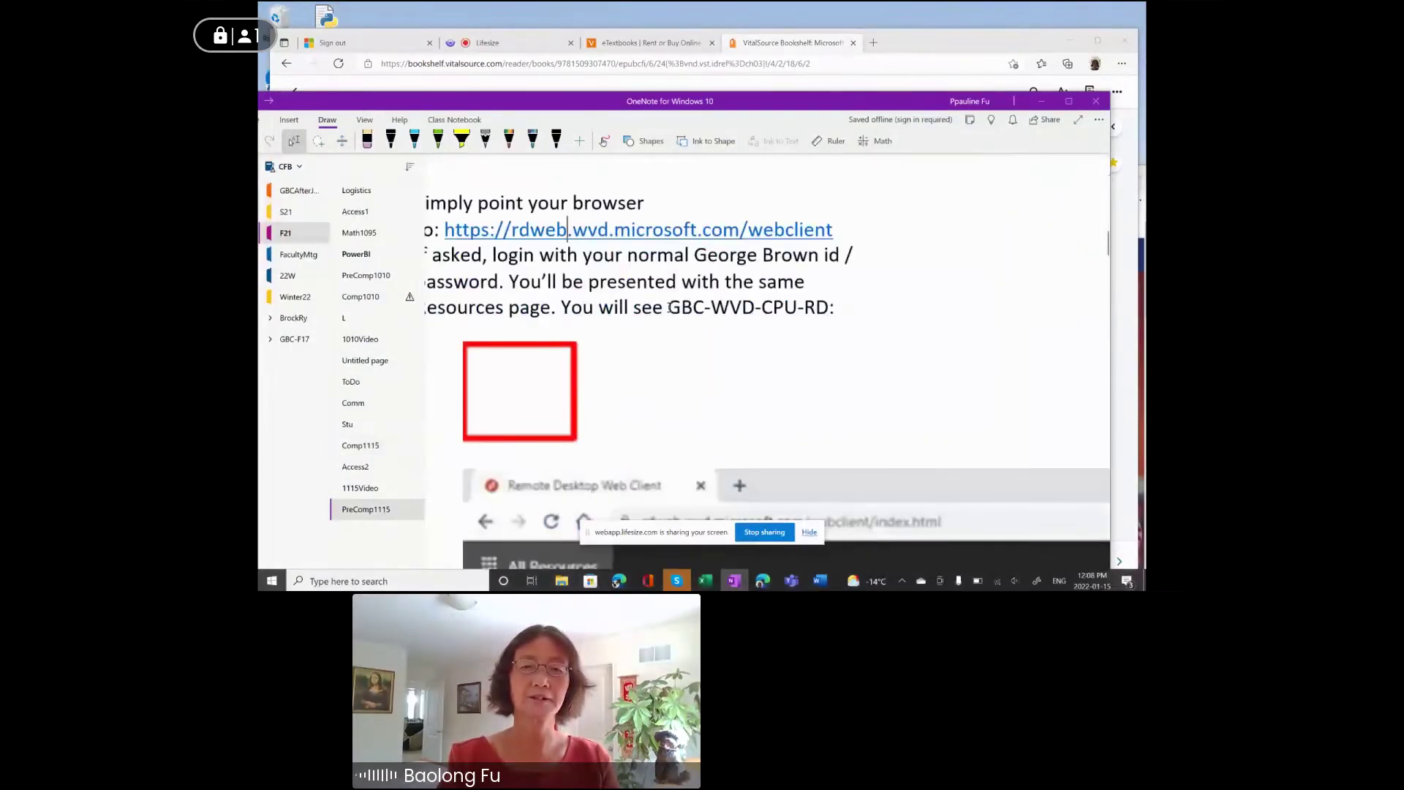
Step: Launch the GBC-WVD-CPUSTU-RD remote desktop from the rdweb link, allowing access and entering the account password
click(689, 232)
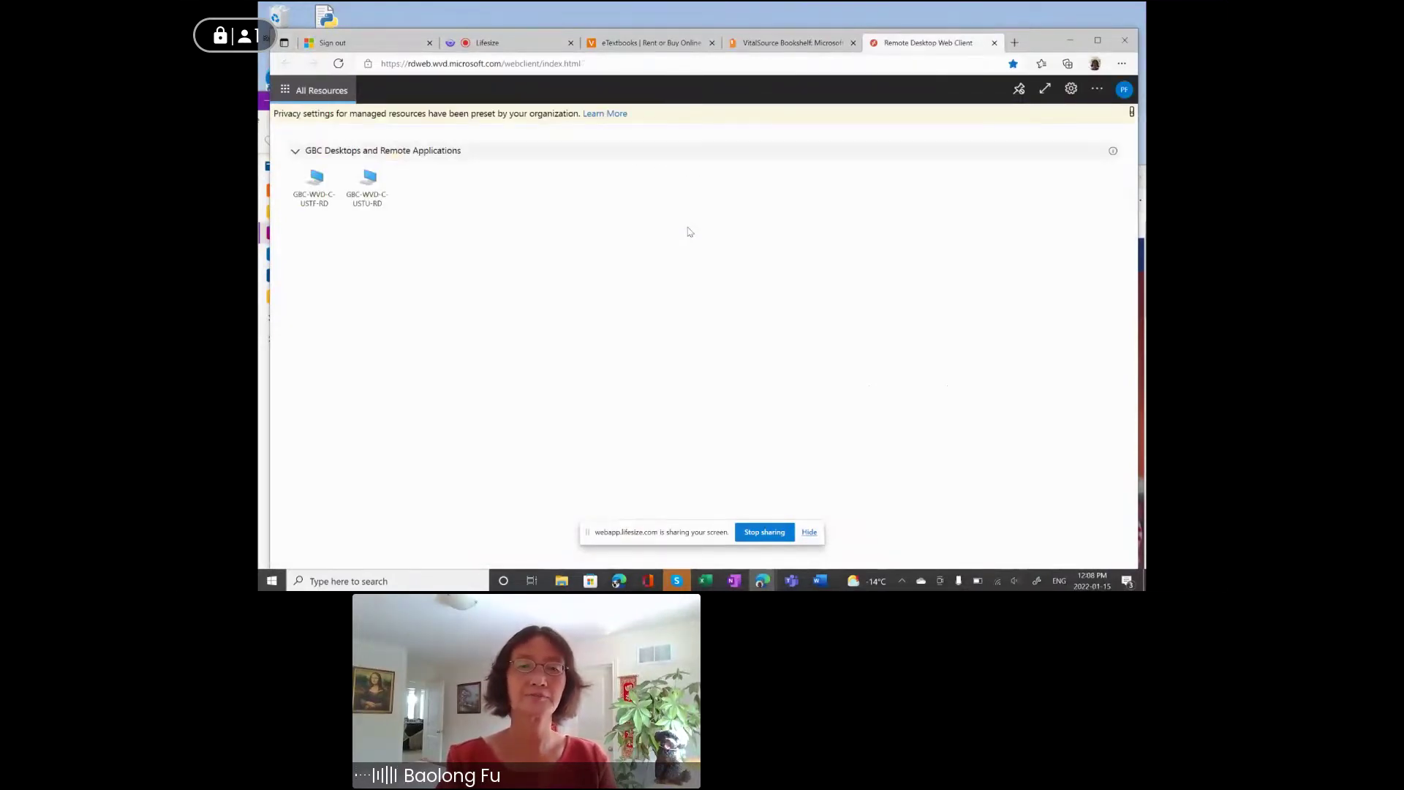
click(369, 179)
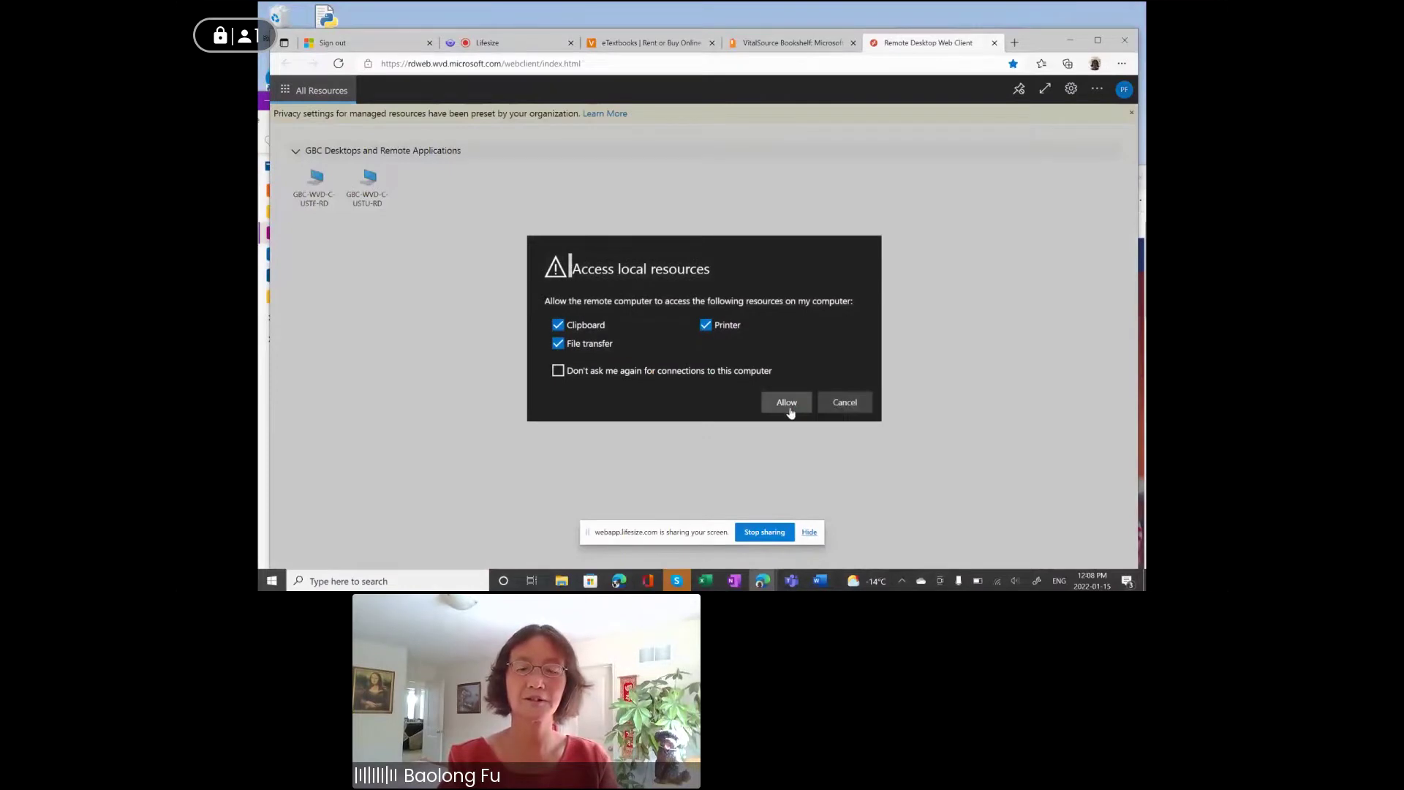
click(787, 403)
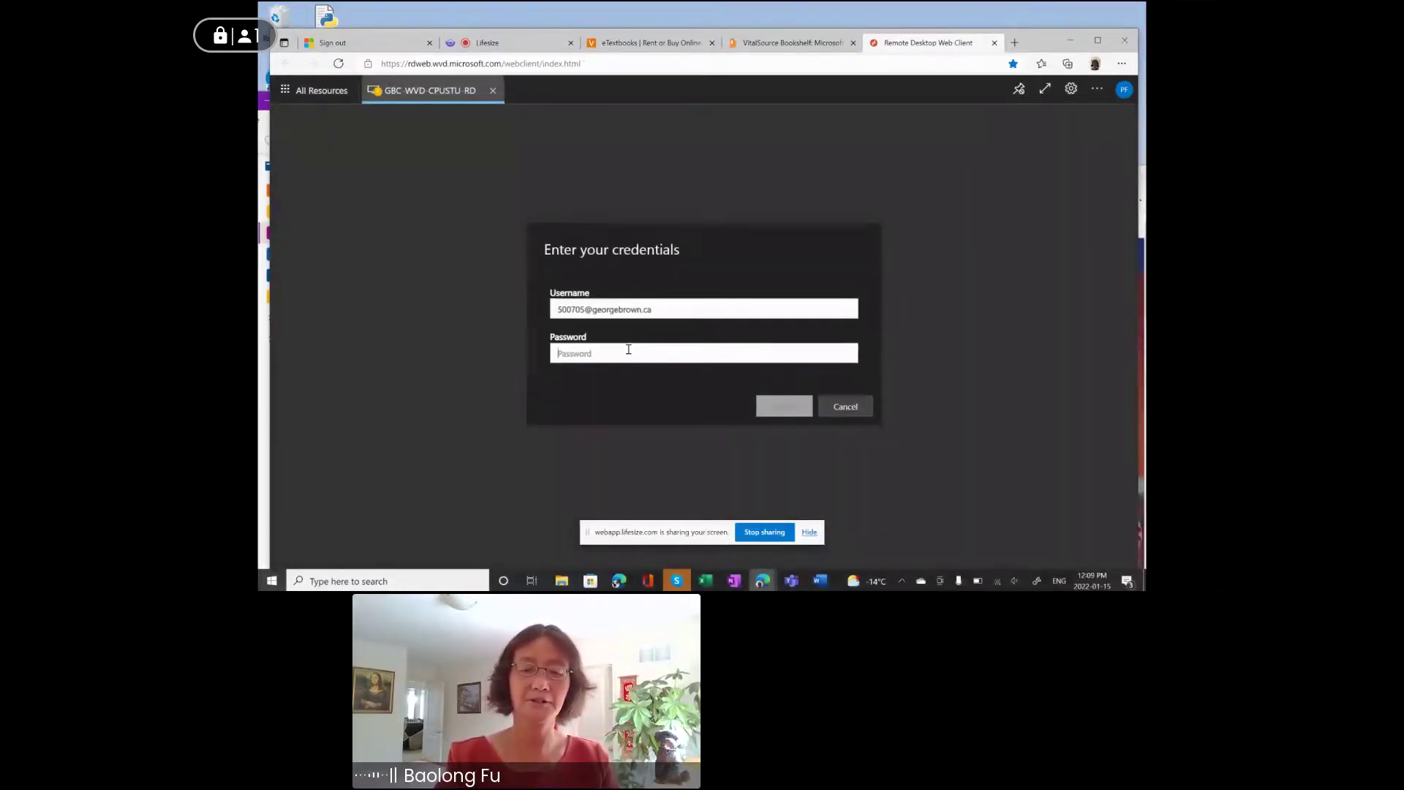
text(*)
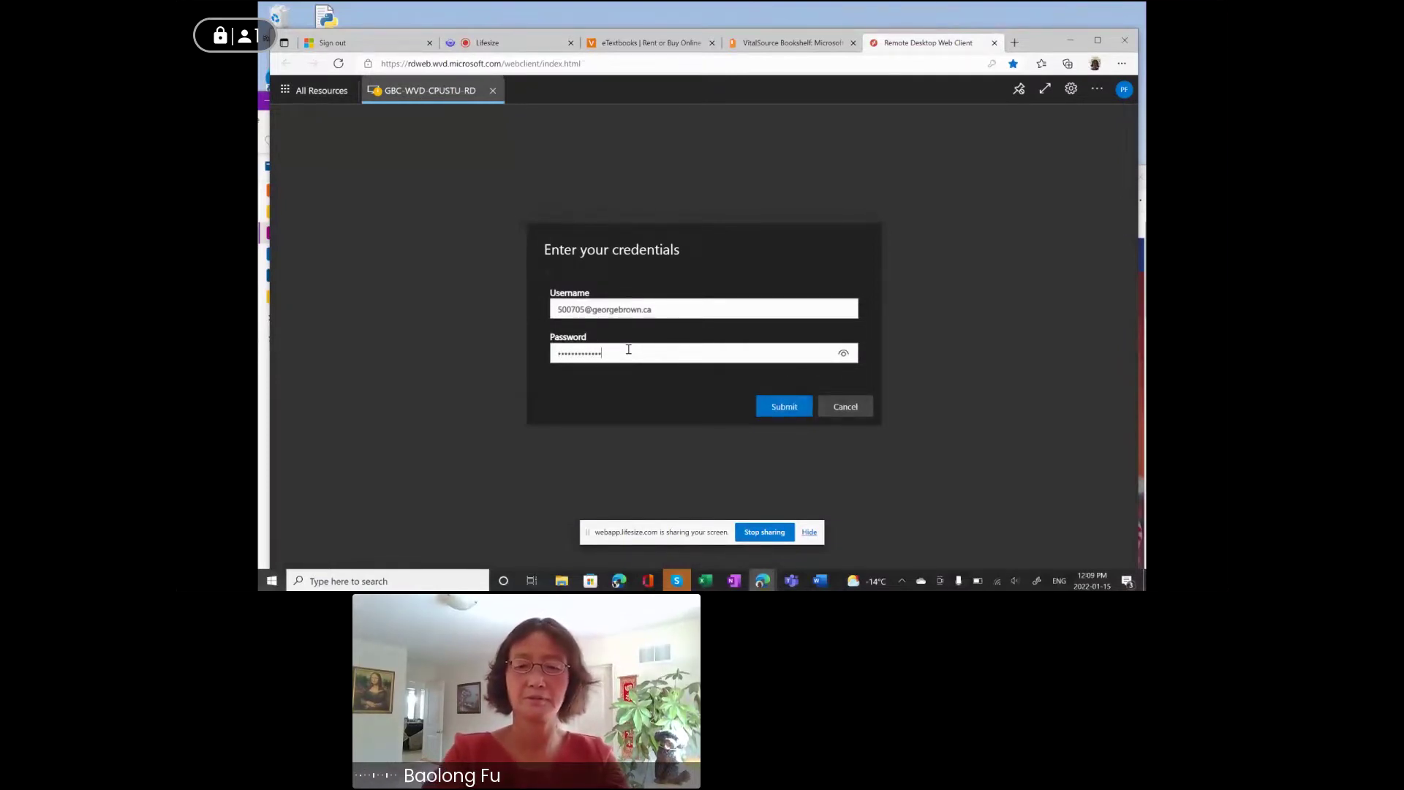
click(784, 407)
Step: Reconnect after the failed attempt, allow access again and resubmit the account password
click(777, 335)
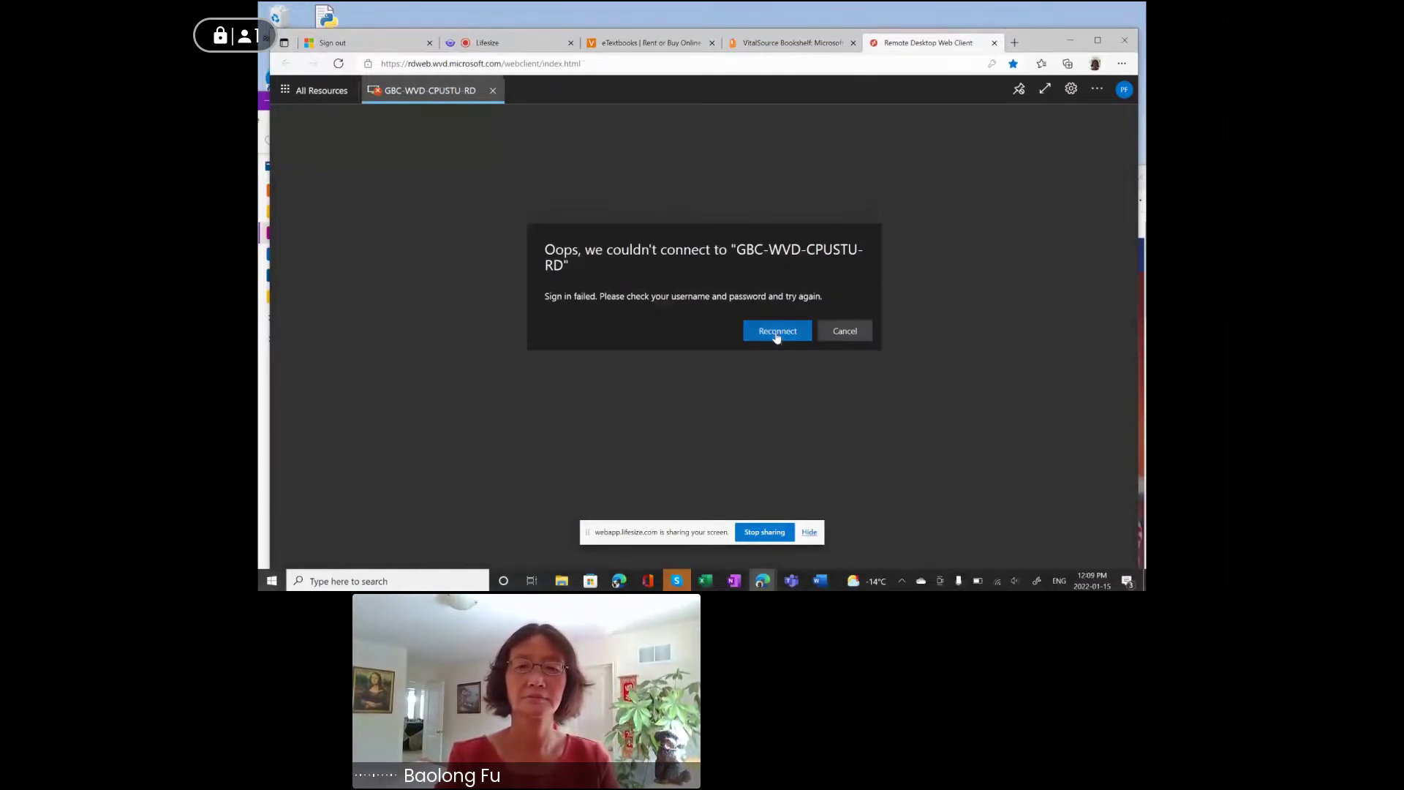
click(783, 406)
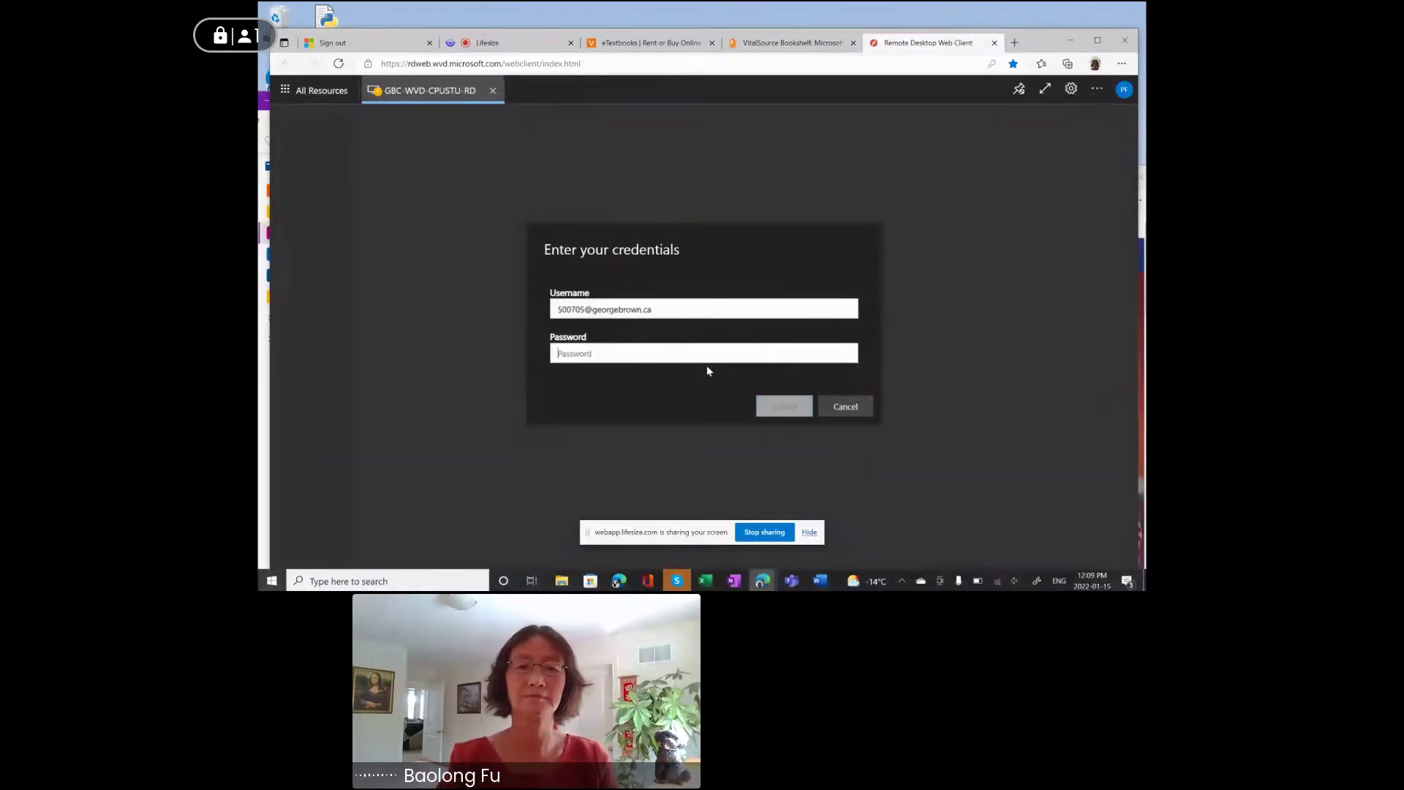
click(646, 355)
text(*)
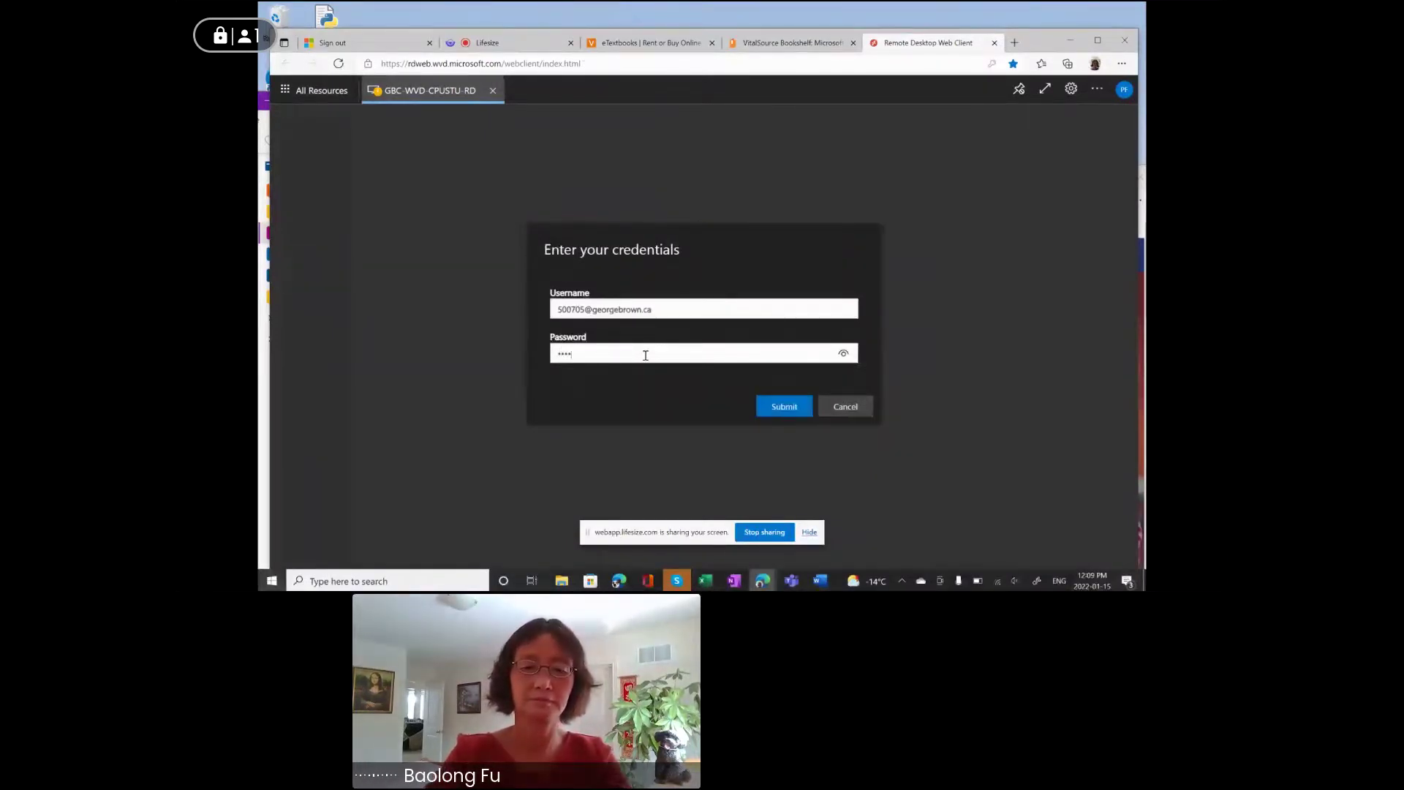
text(*)
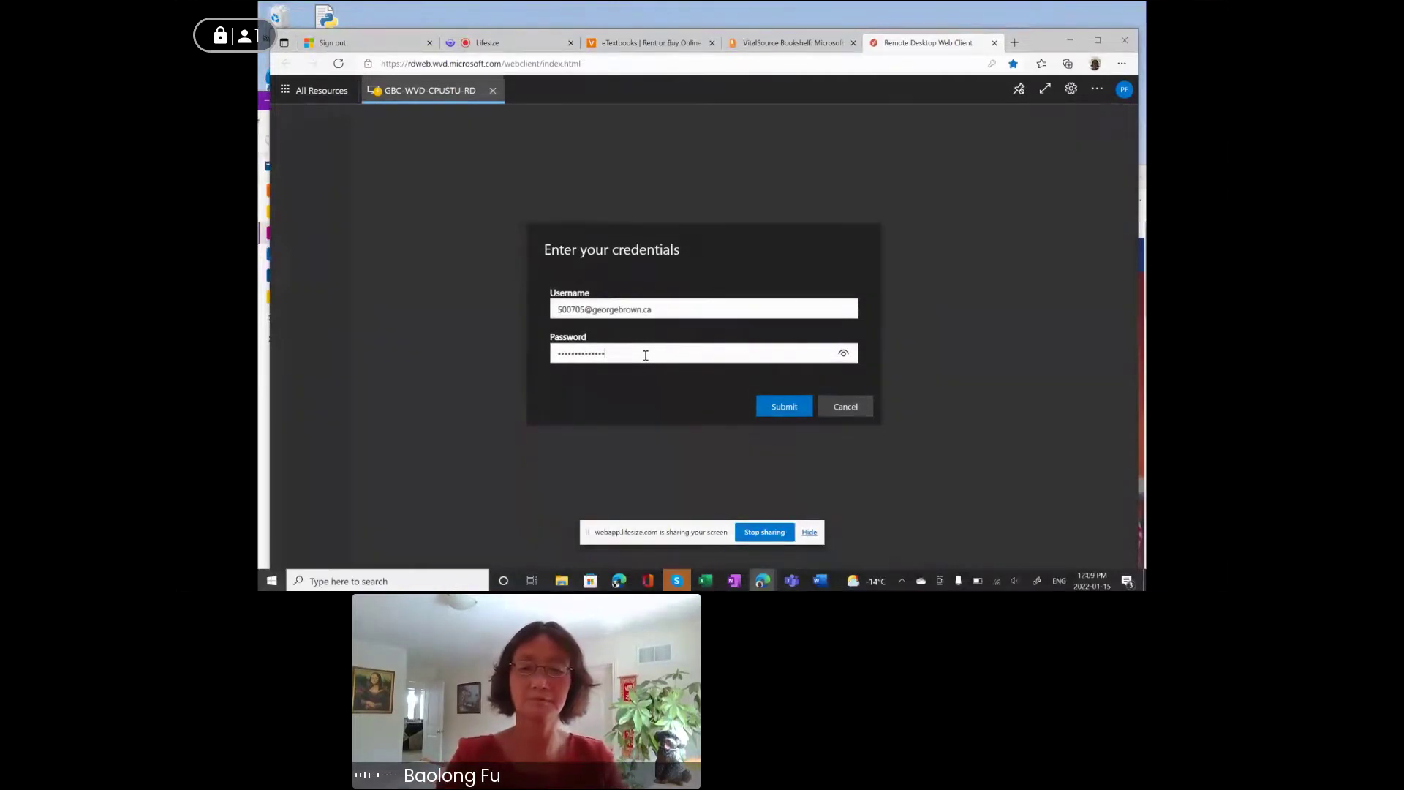
click(792, 406)
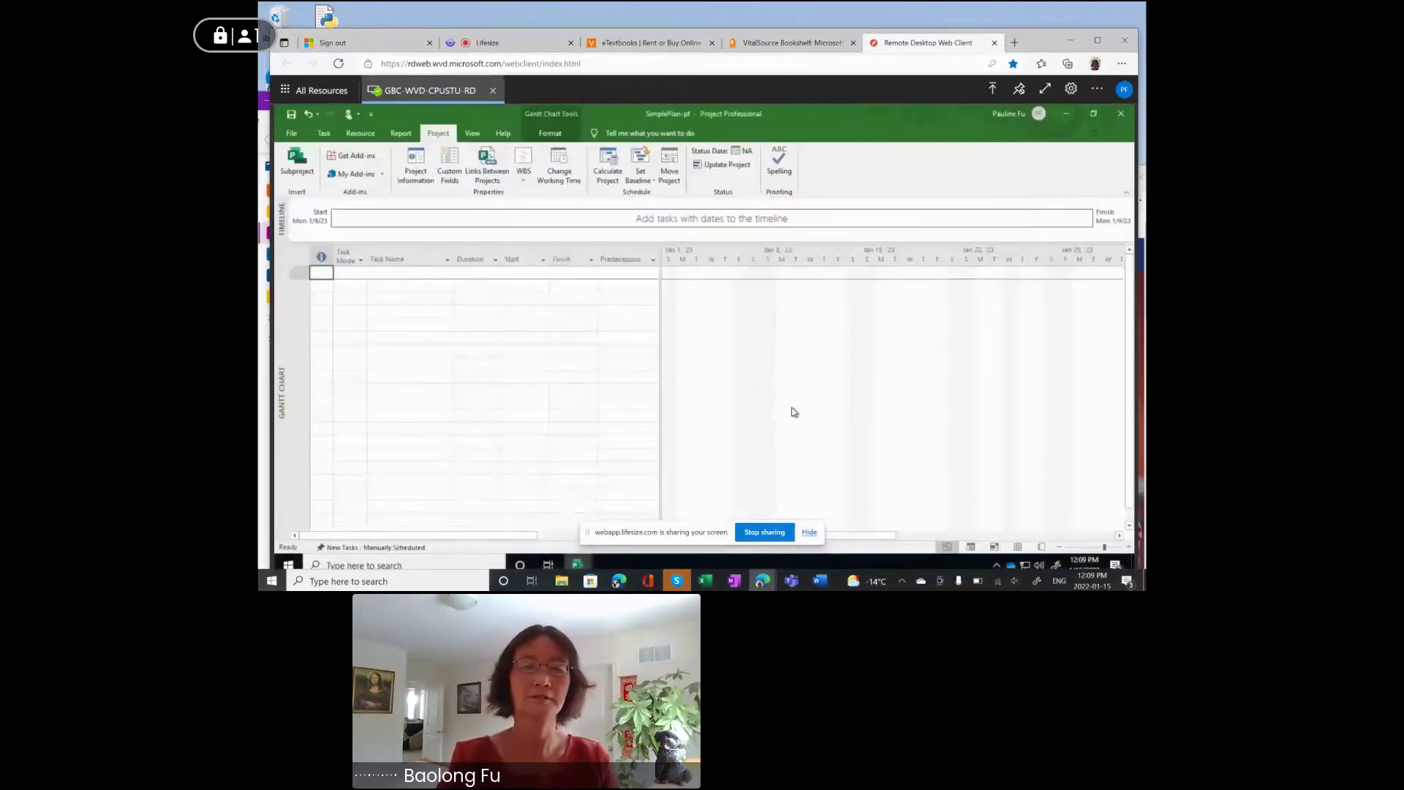
Step: Close SimplePlan-pf without saving, relaunch Project and create Project1 from the Blank Project template
click(1122, 114)
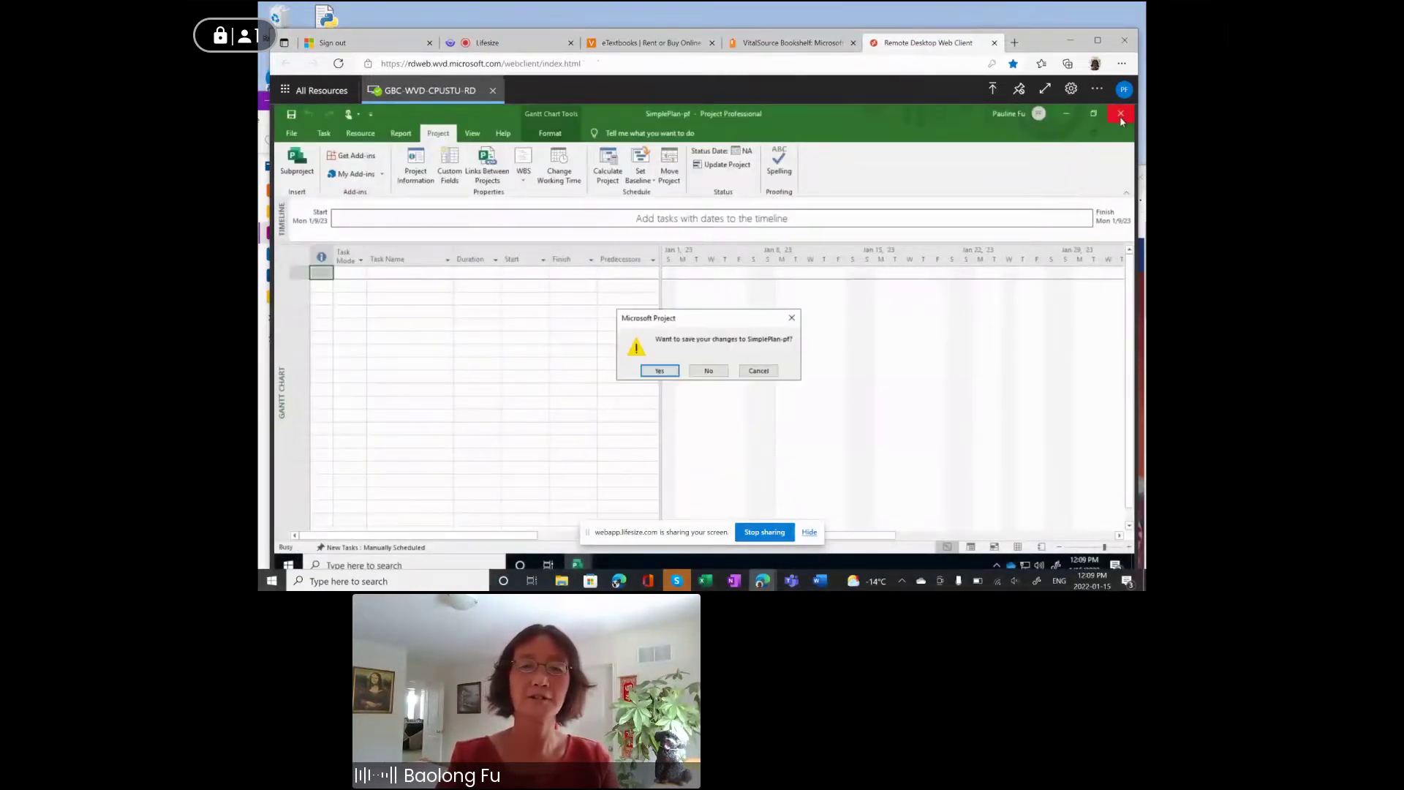
click(710, 370)
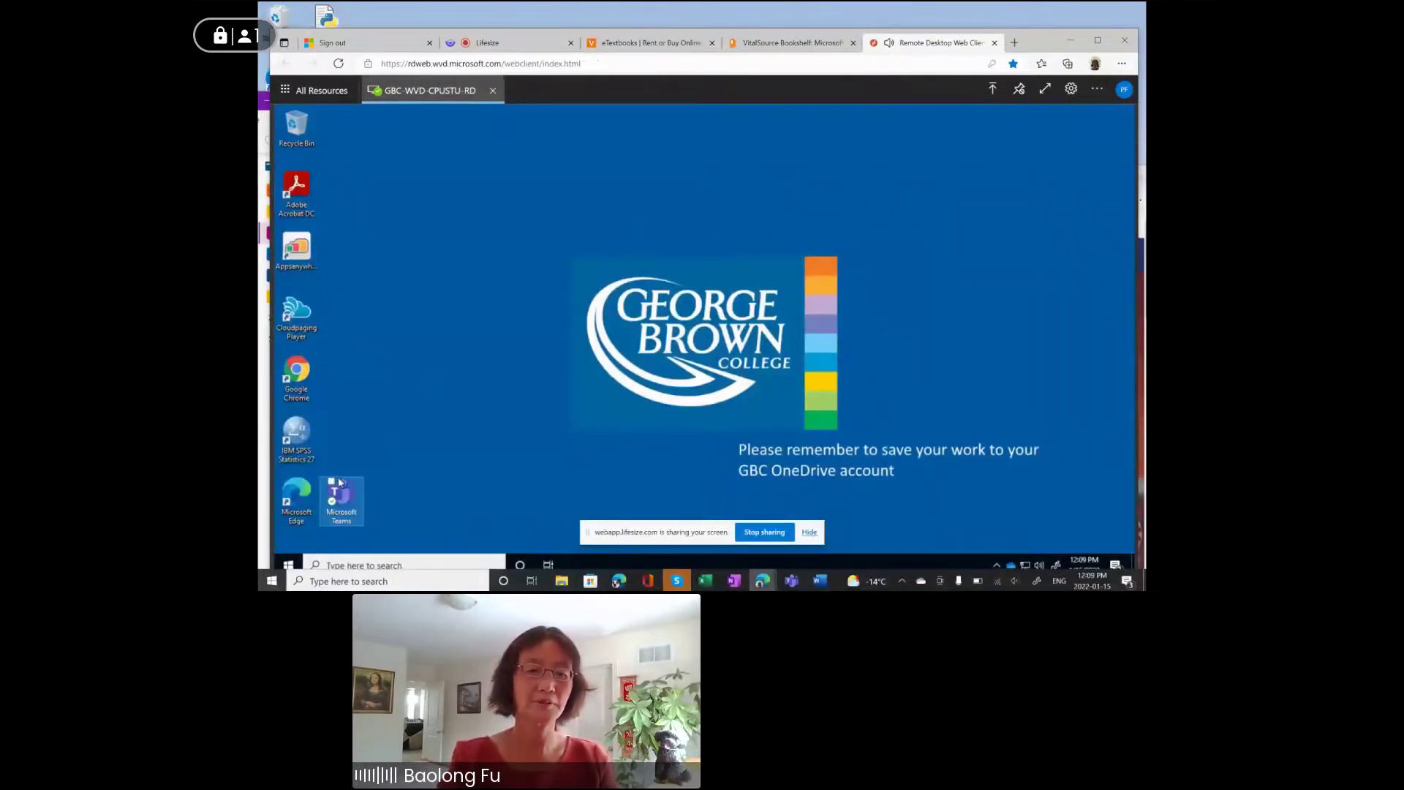
click(290, 564)
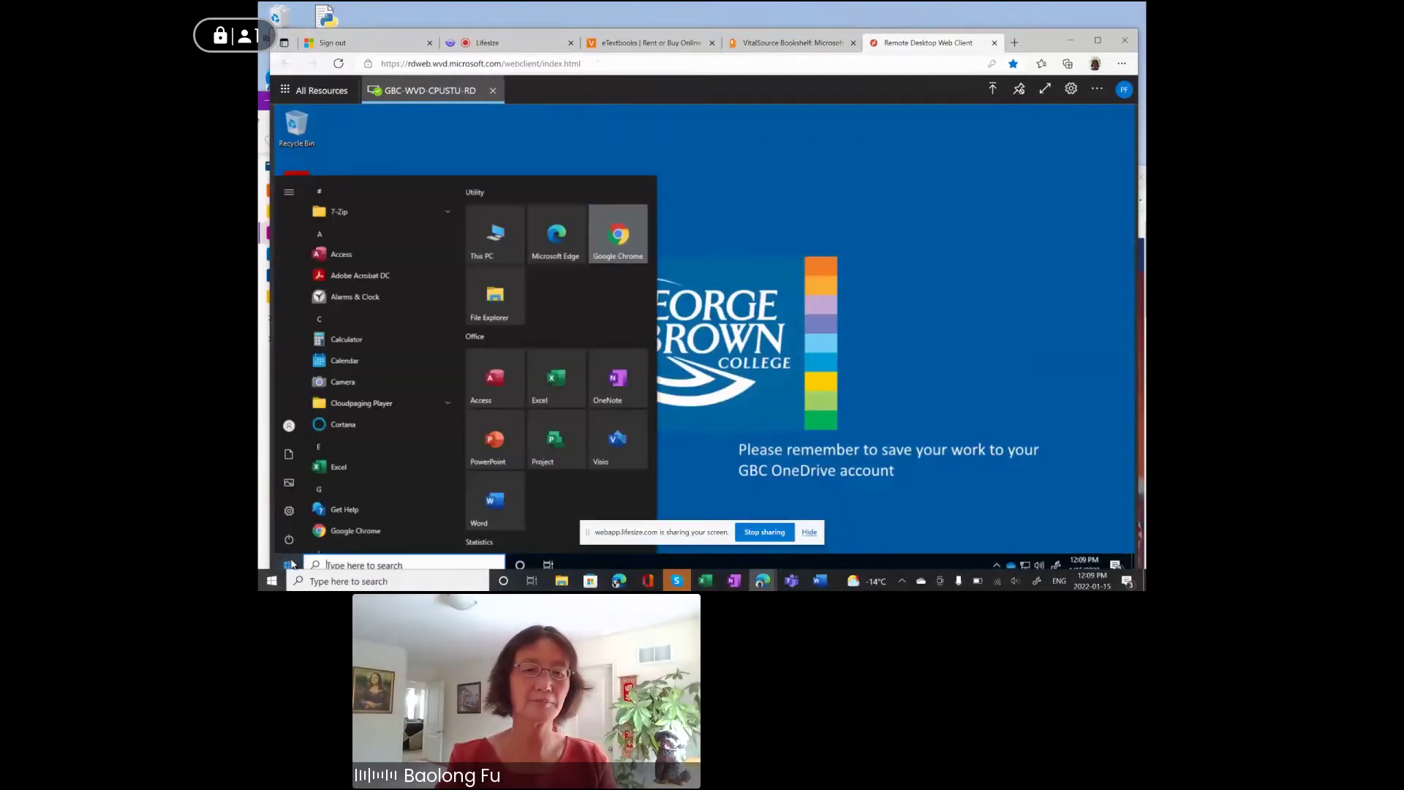
click(552, 444)
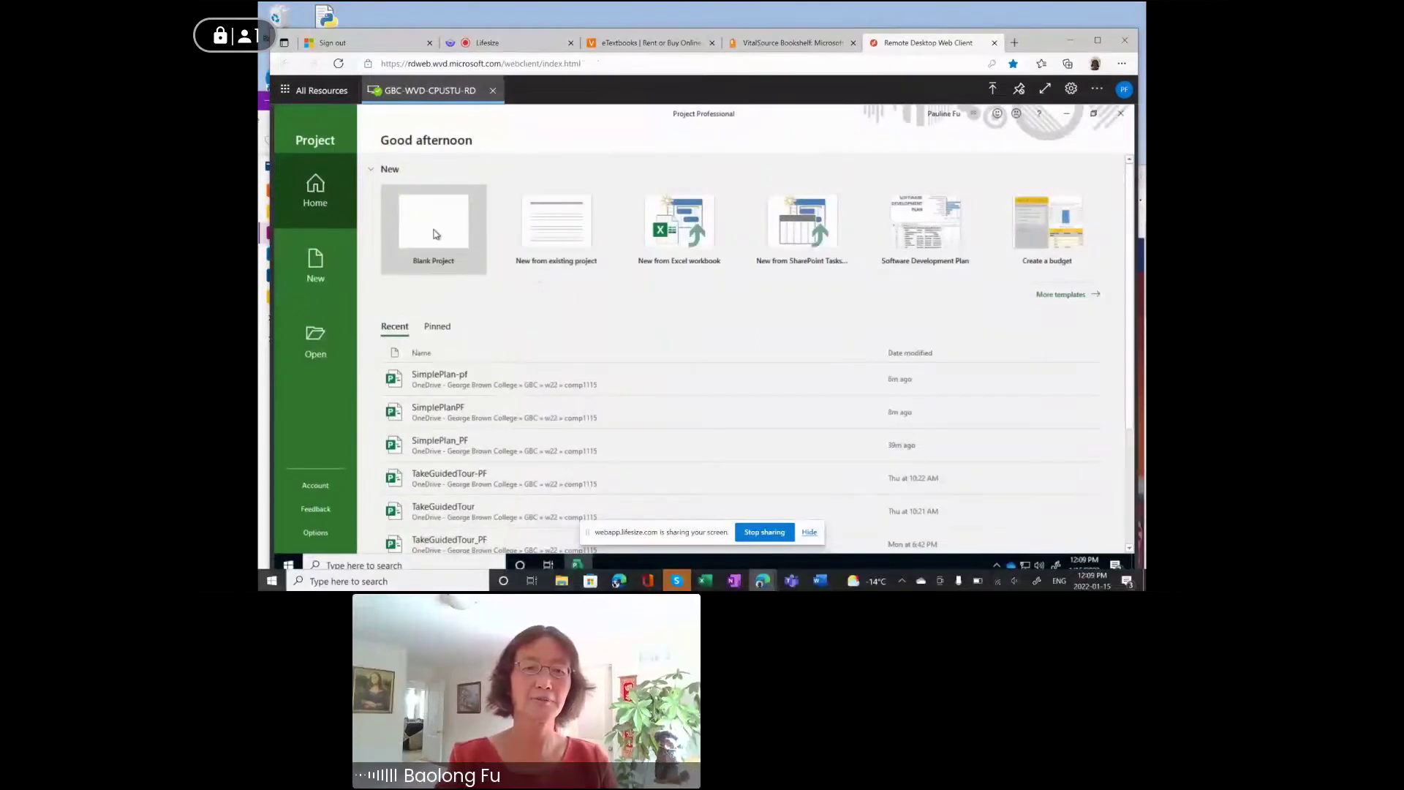
click(436, 234)
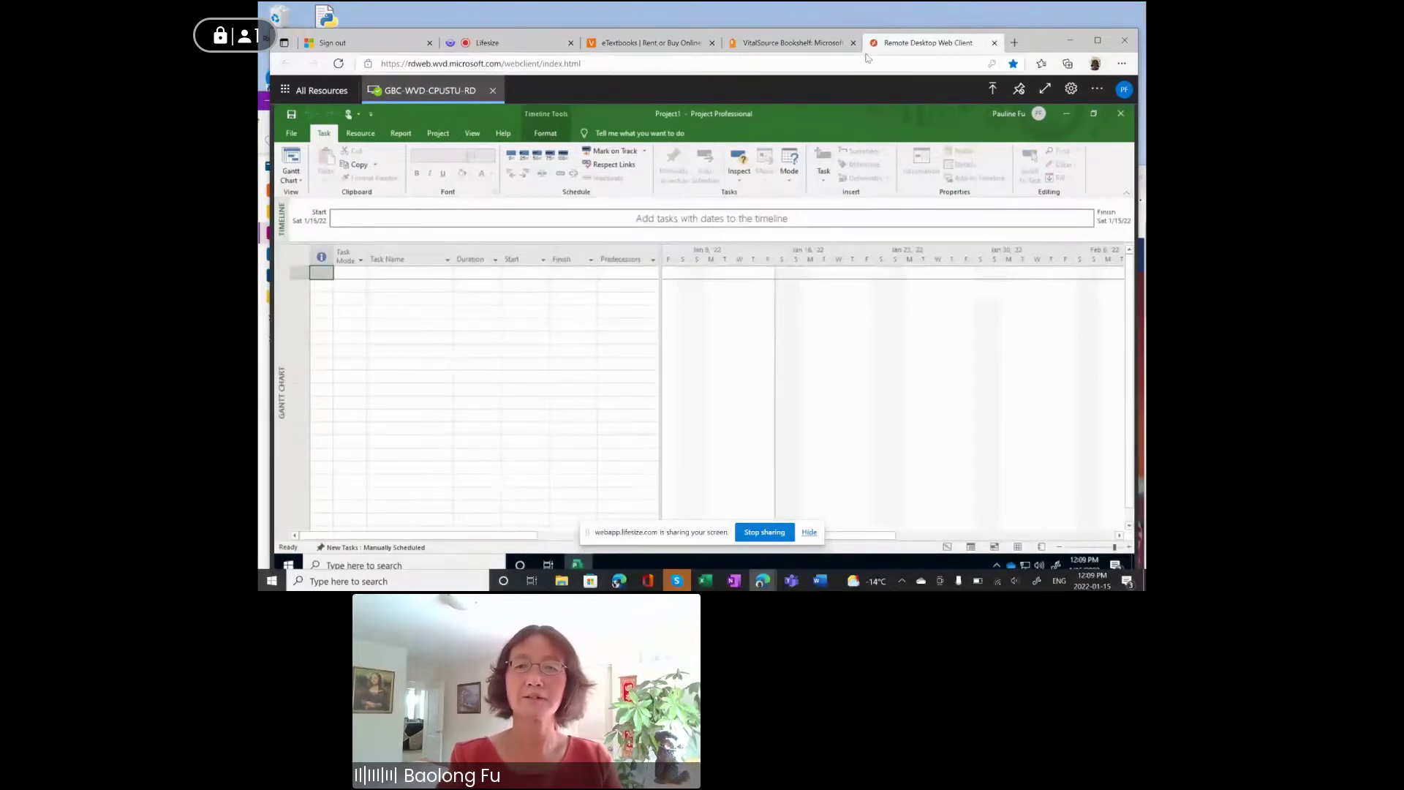
drag(883, 42, 923, 110)
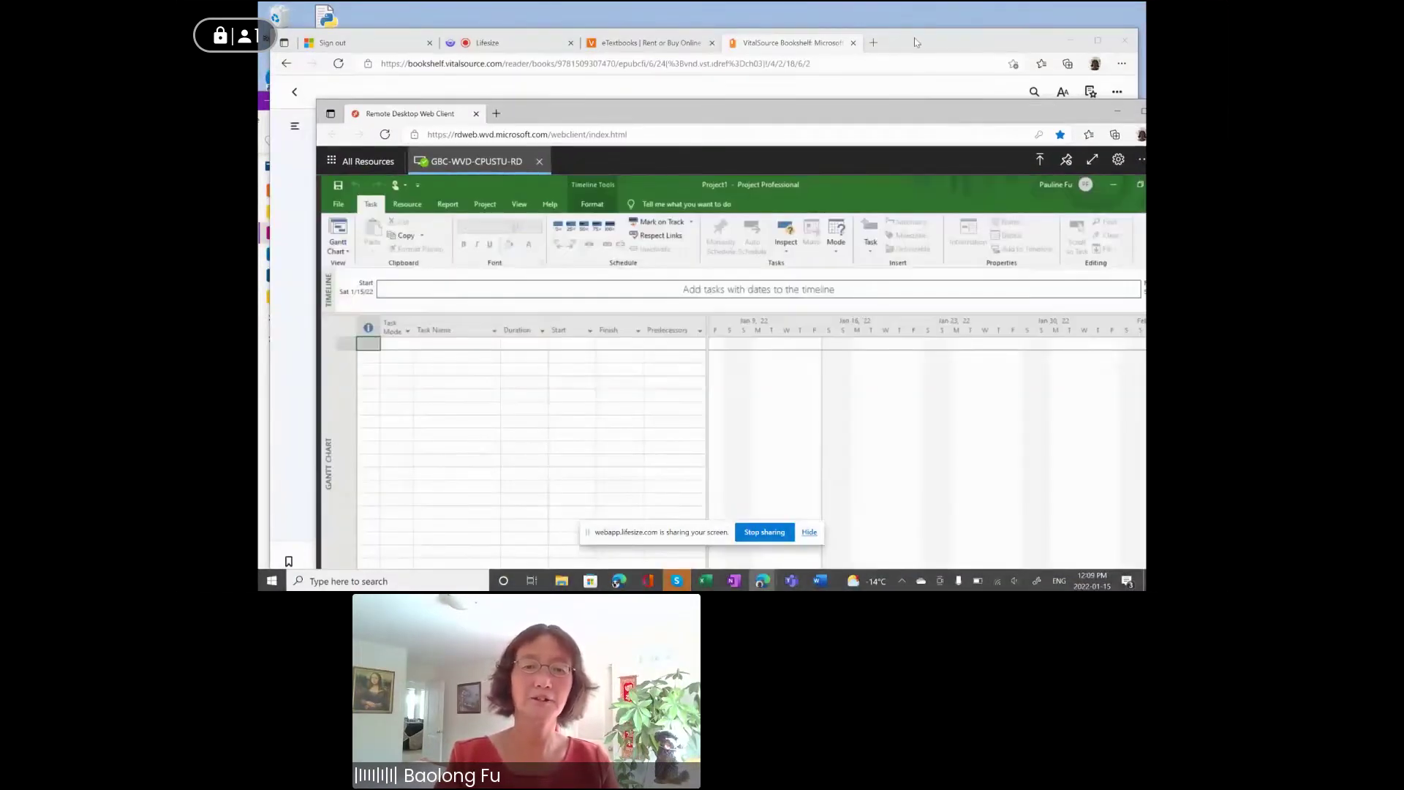
Step: Put the textbook in its own window at the Change Working Time figure, then return to Project
drag(916, 43, 618, 12)
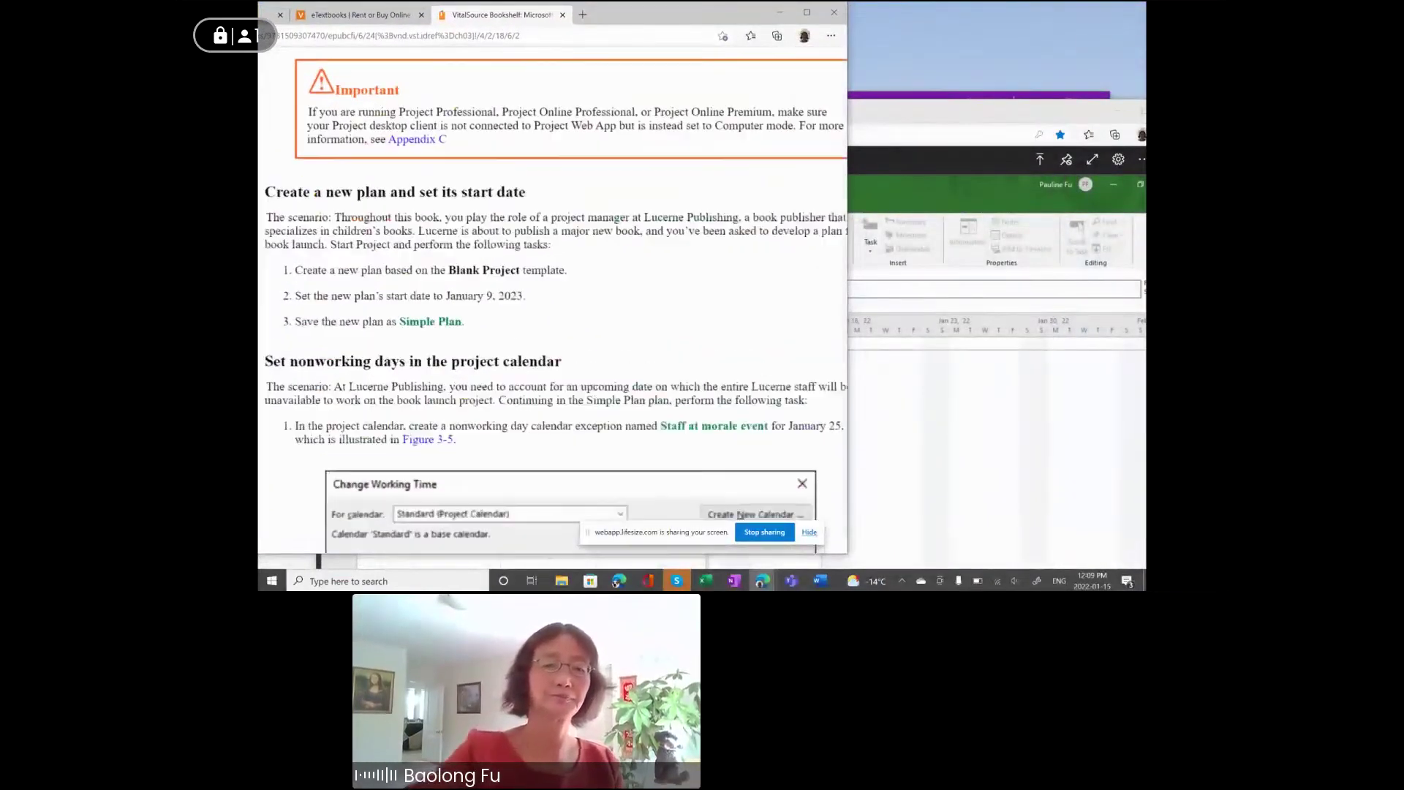
scroll(570, 326, down, 3)
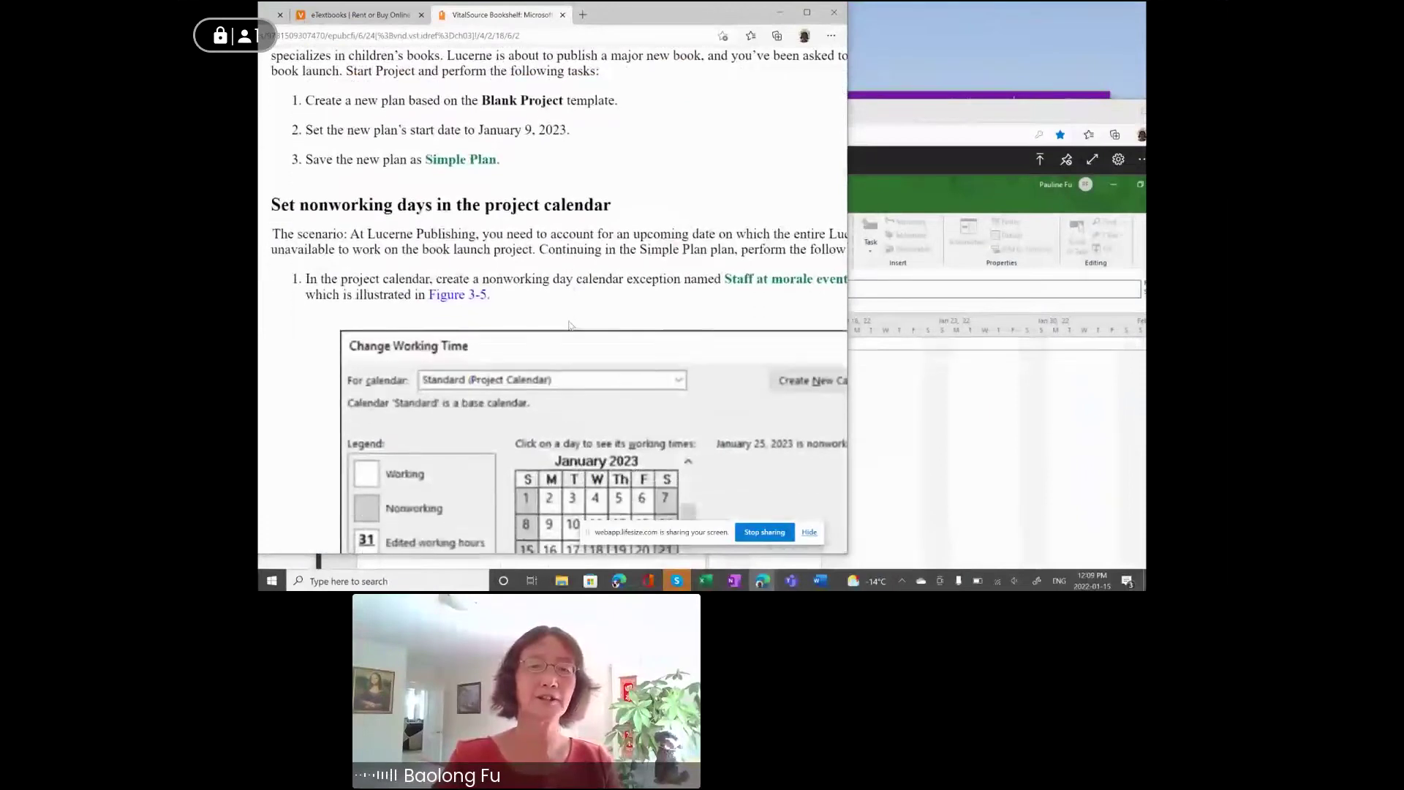
scroll(570, 326, down, 1)
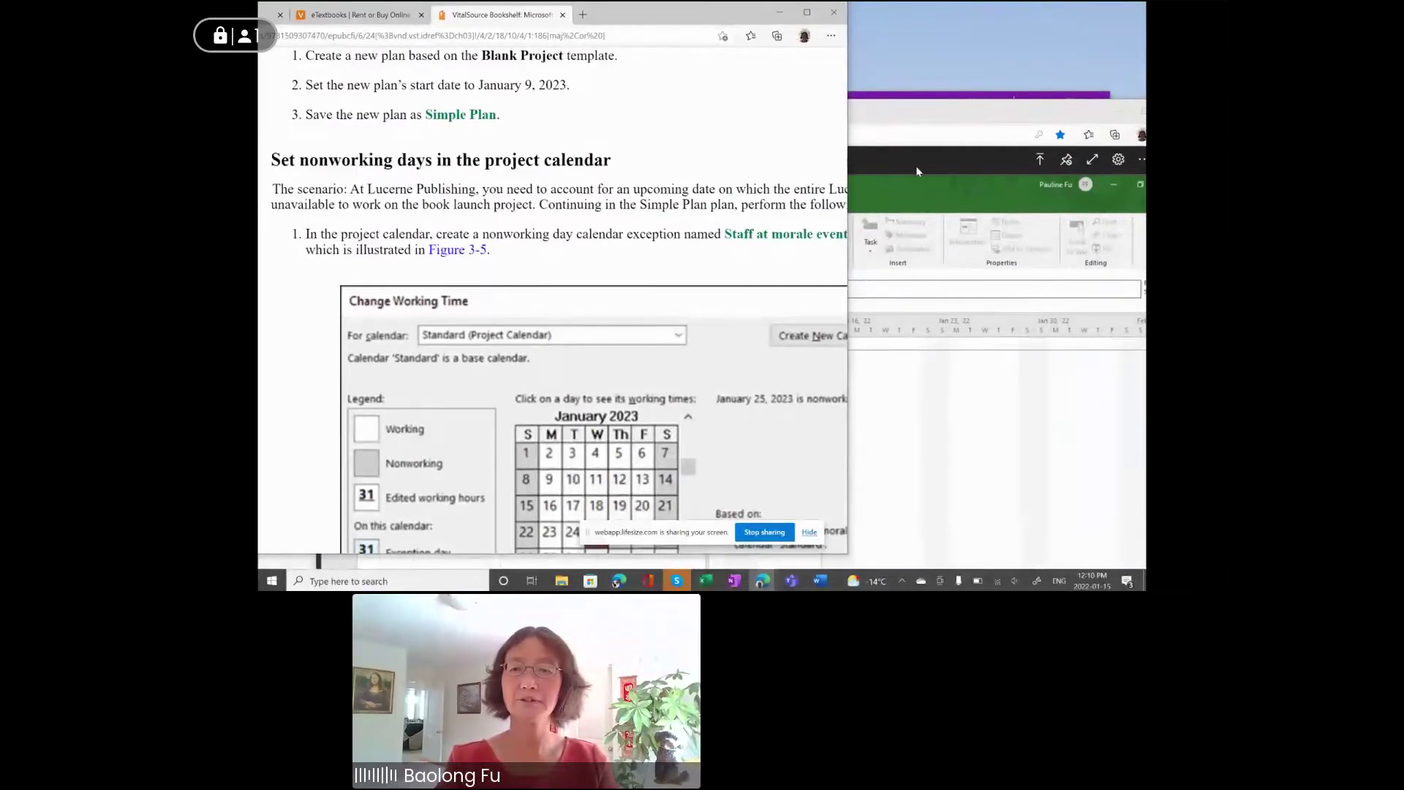
drag(957, 118, 985, 108)
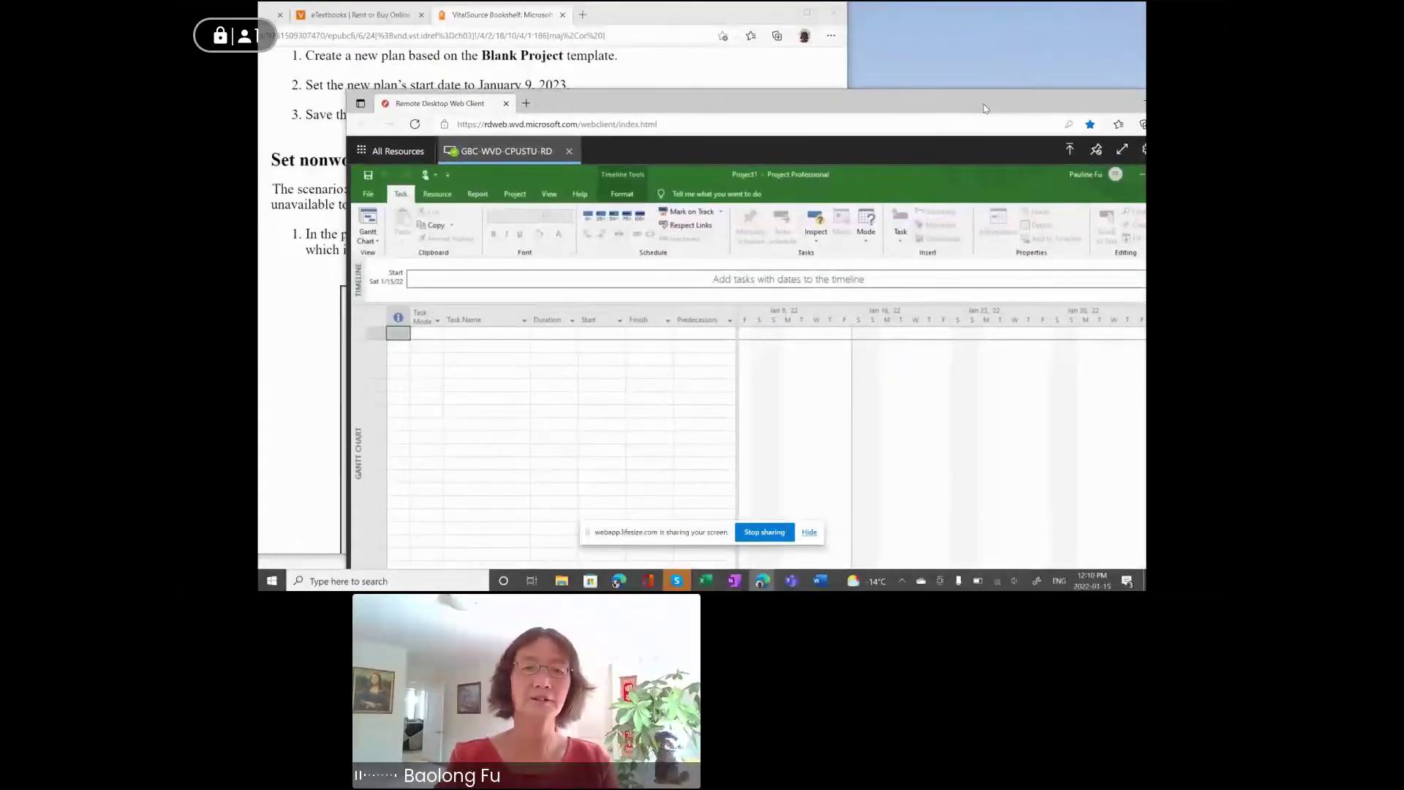
click(515, 194)
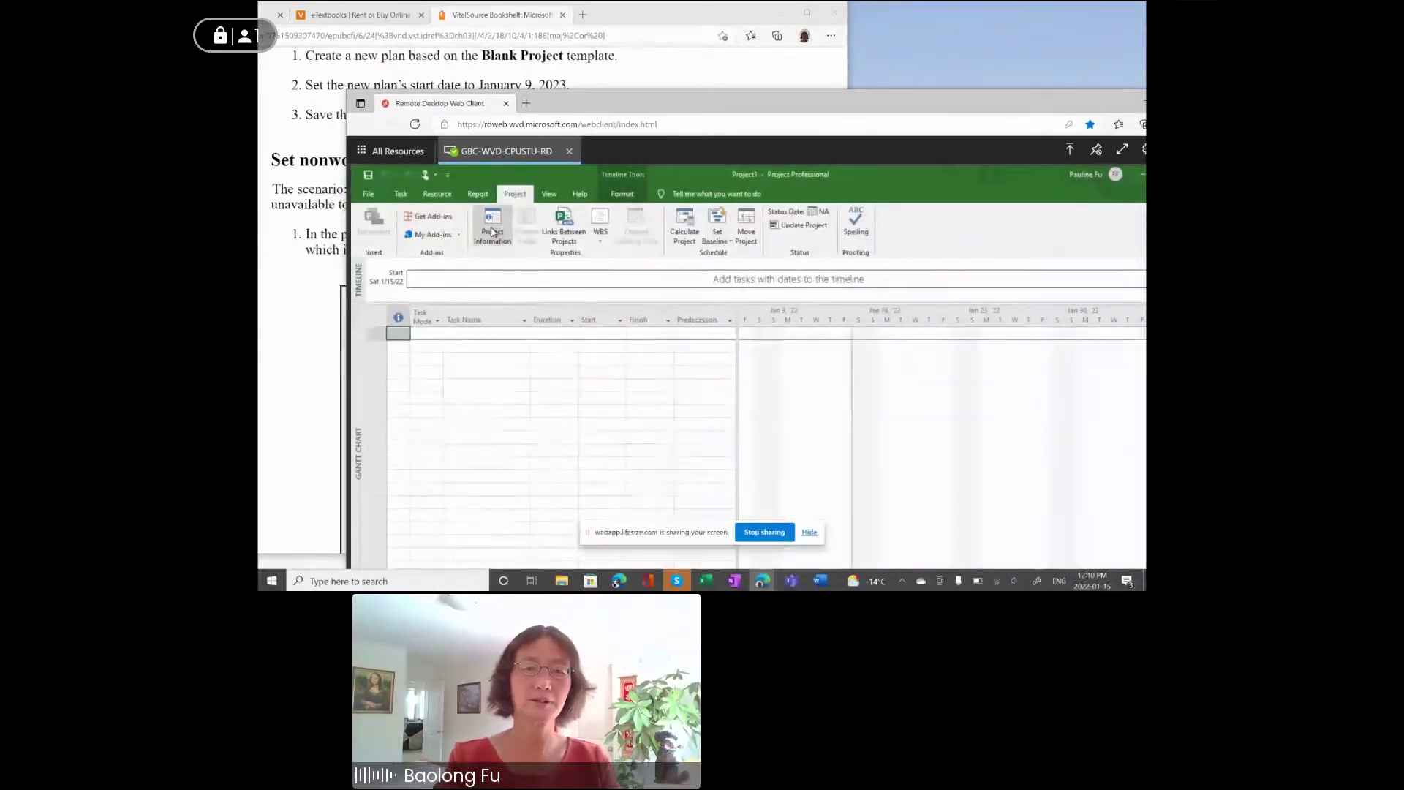
Step: In Project Information, set Project1's start date to Mon 1/9/2023
click(511, 242)
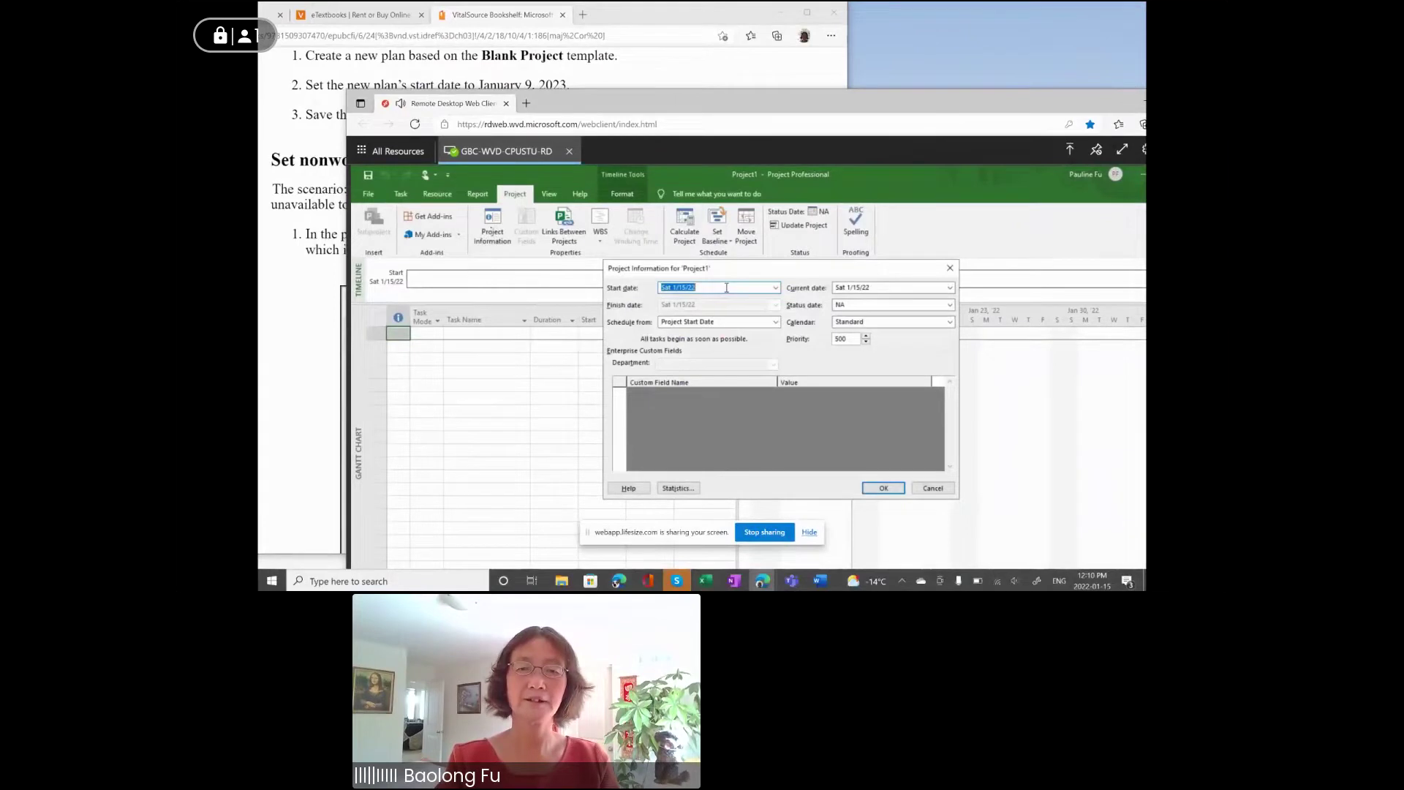
click(775, 288)
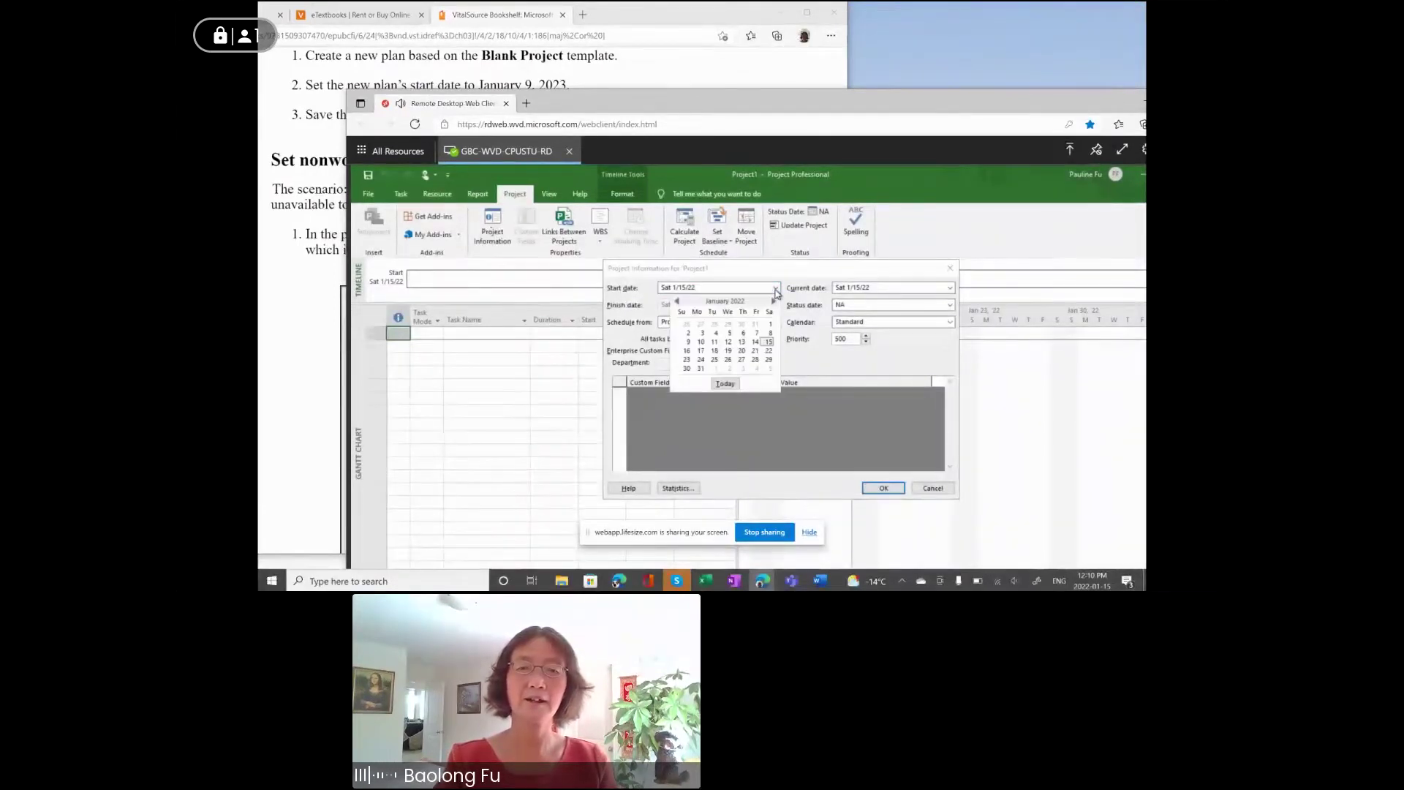
click(774, 300)
click(774, 301)
click(774, 300)
click(773, 301)
click(774, 300)
click(774, 300)
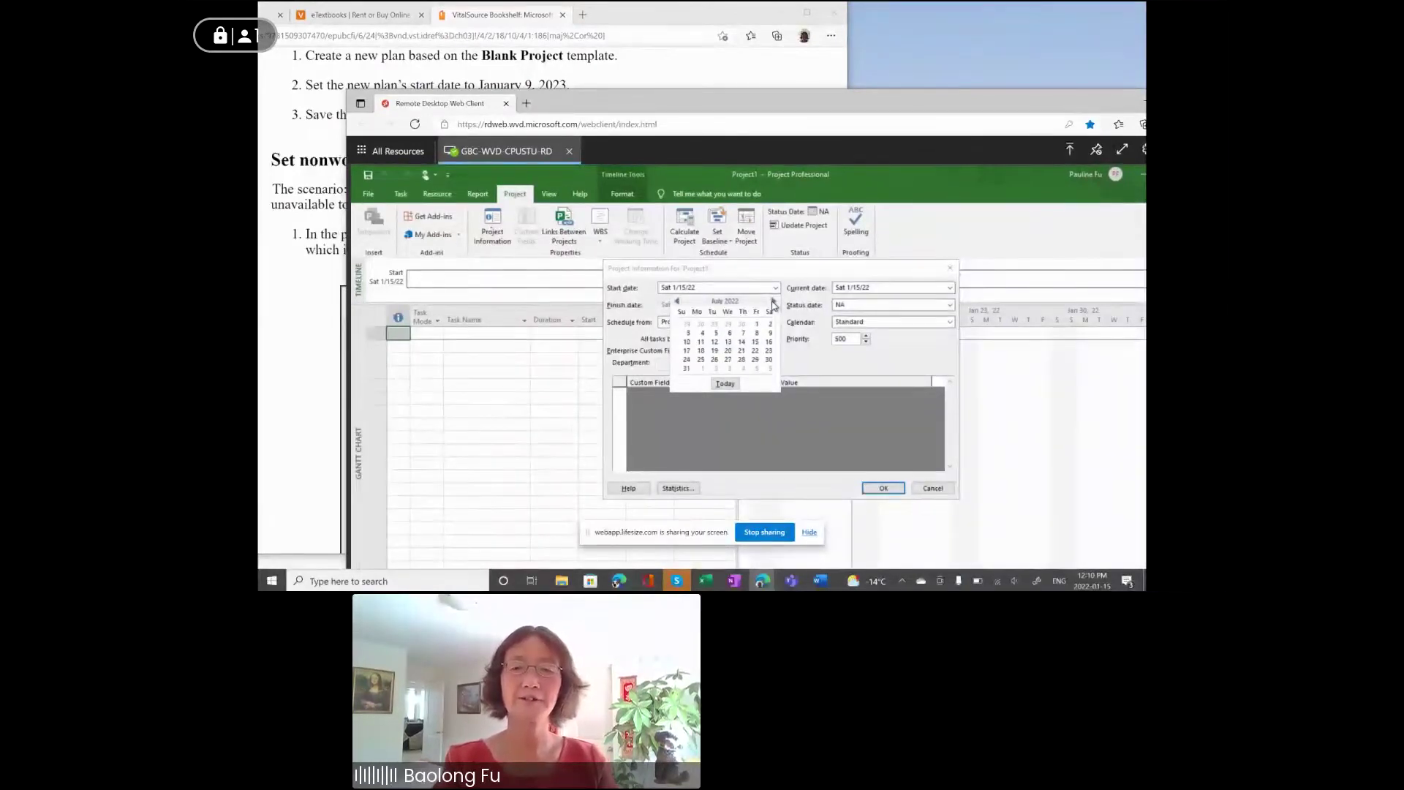
click(774, 300)
click(774, 301)
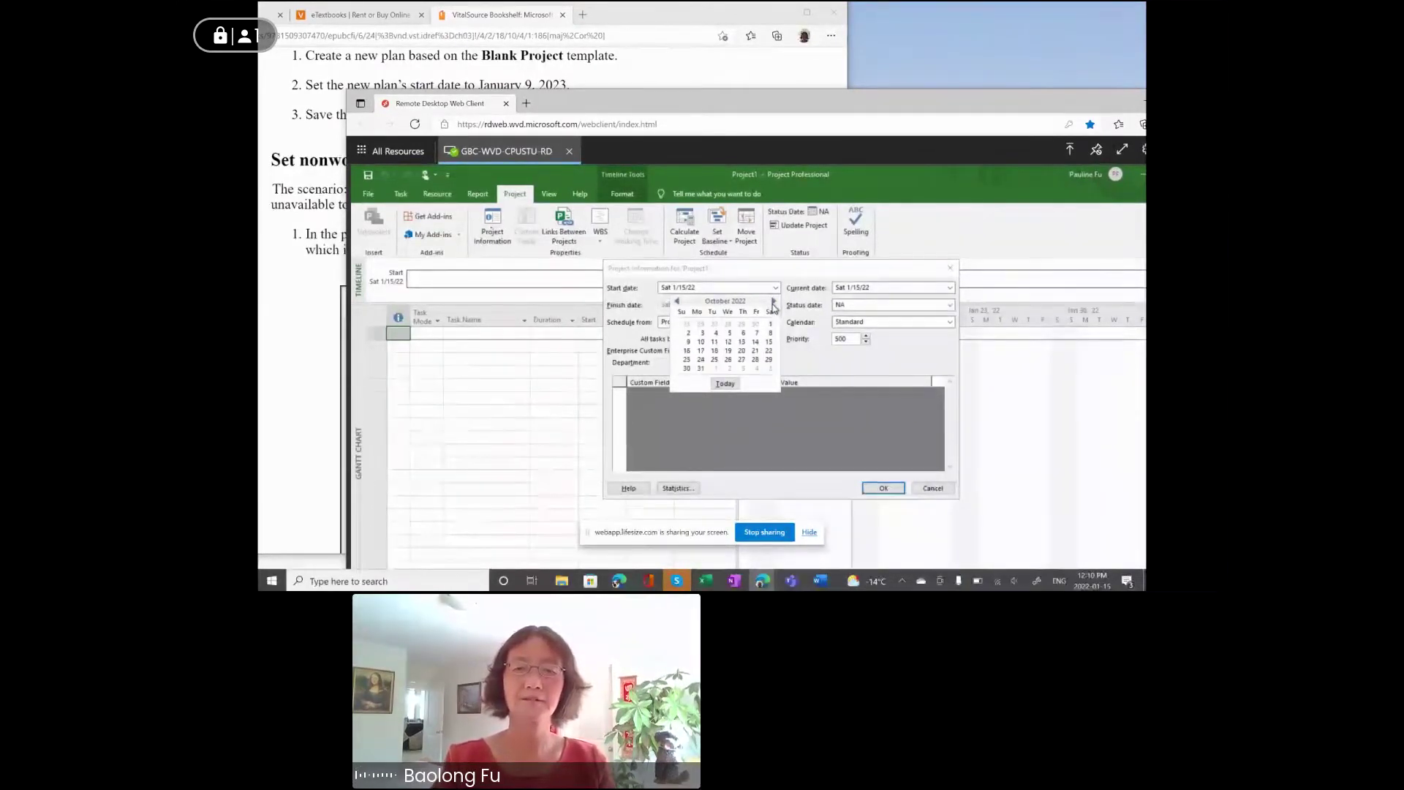
click(774, 300)
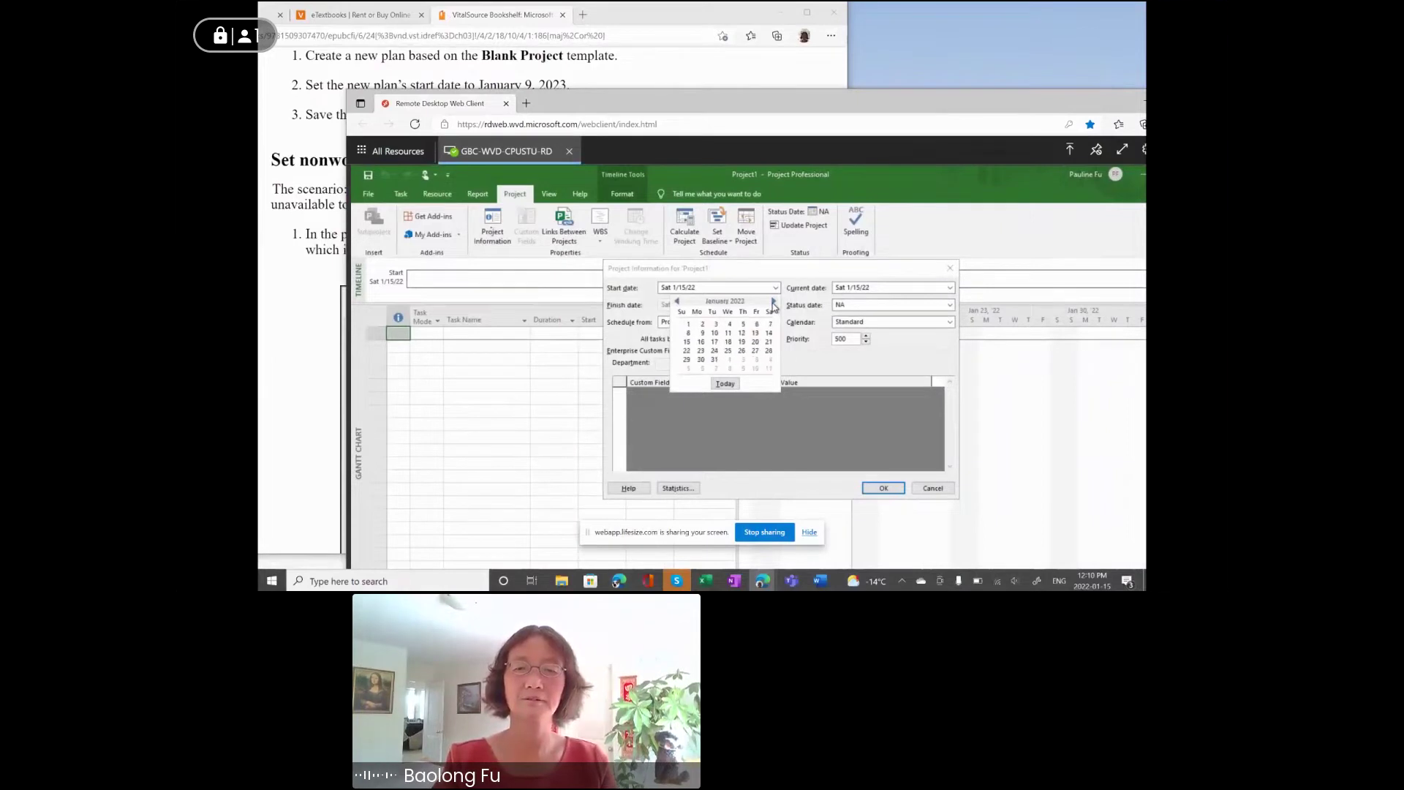
click(702, 333)
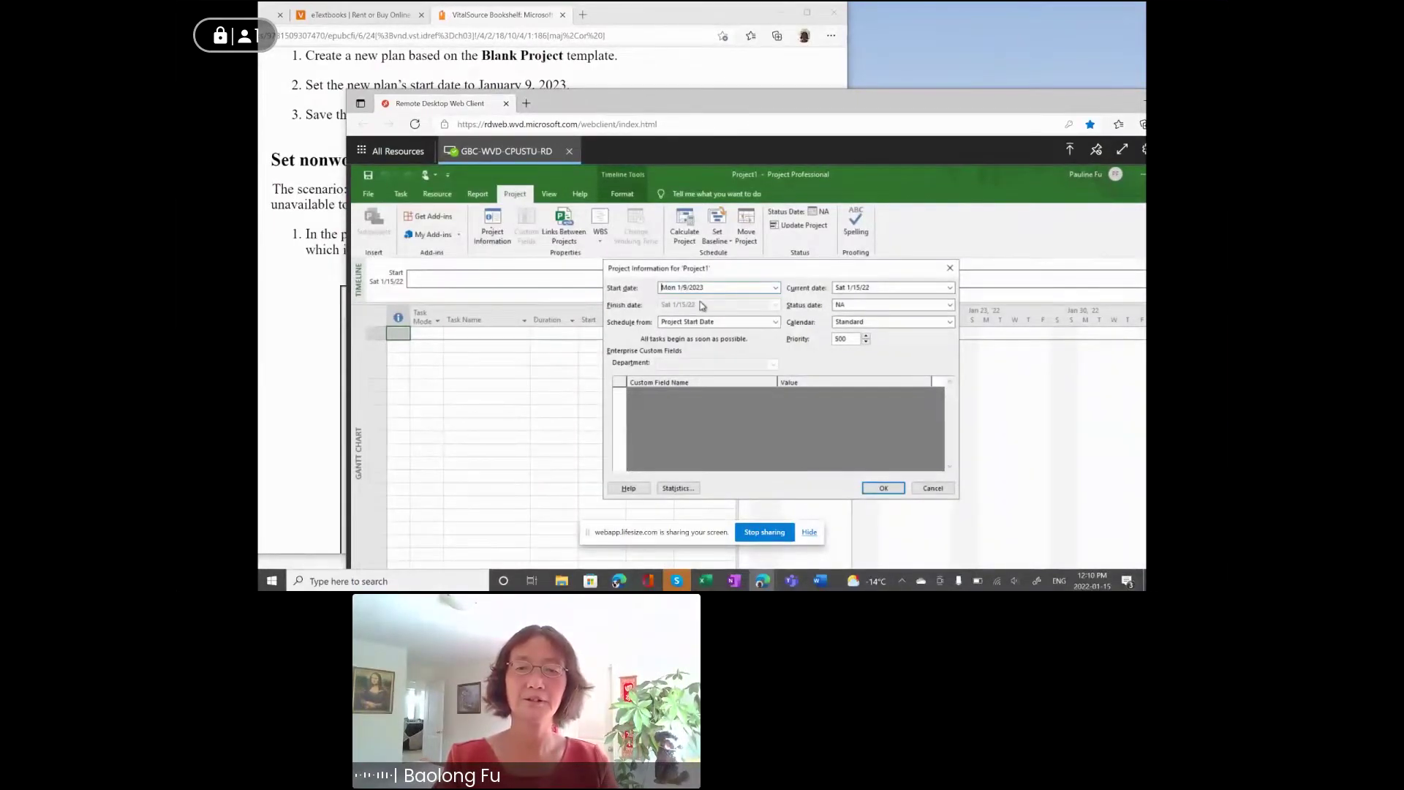
click(870, 486)
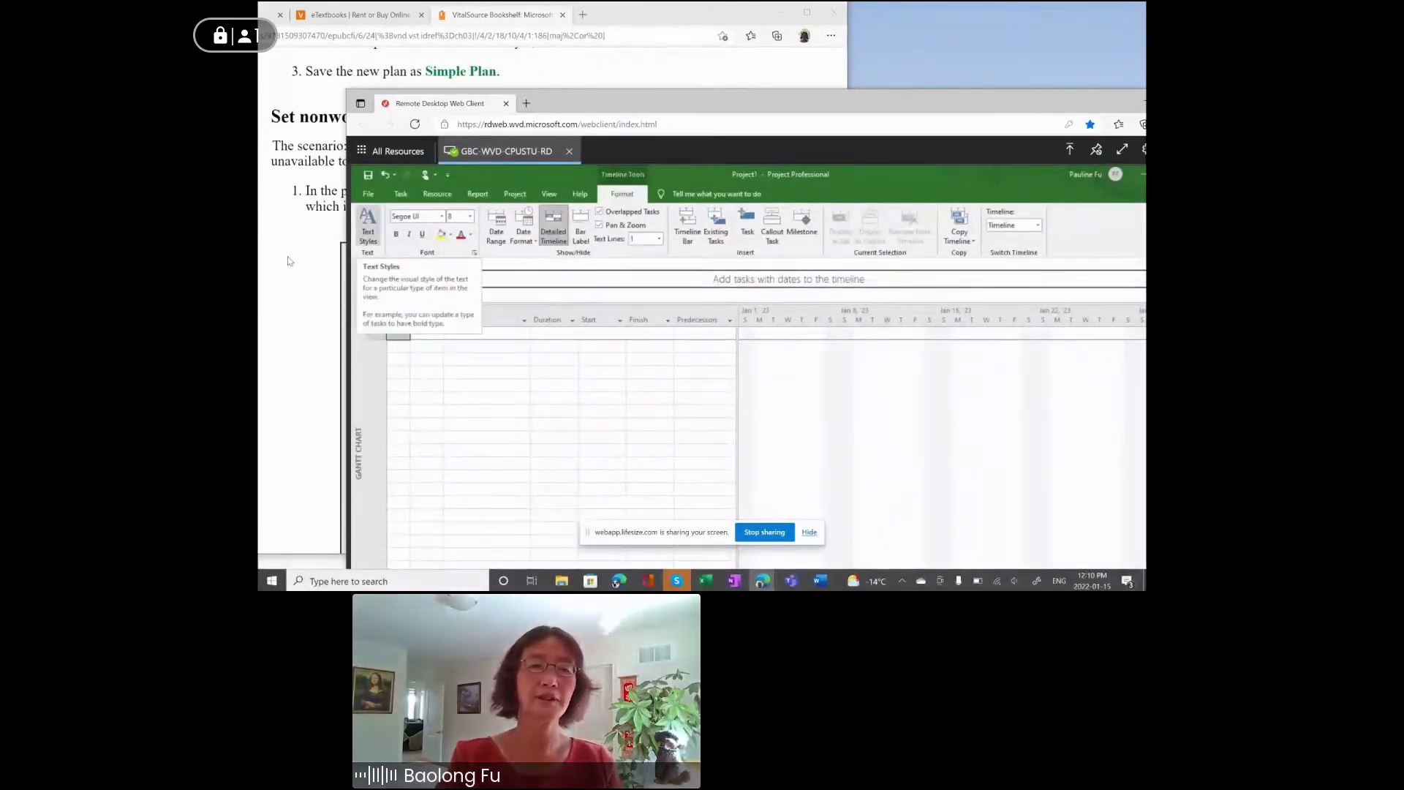
scroll(288, 261, down, 1)
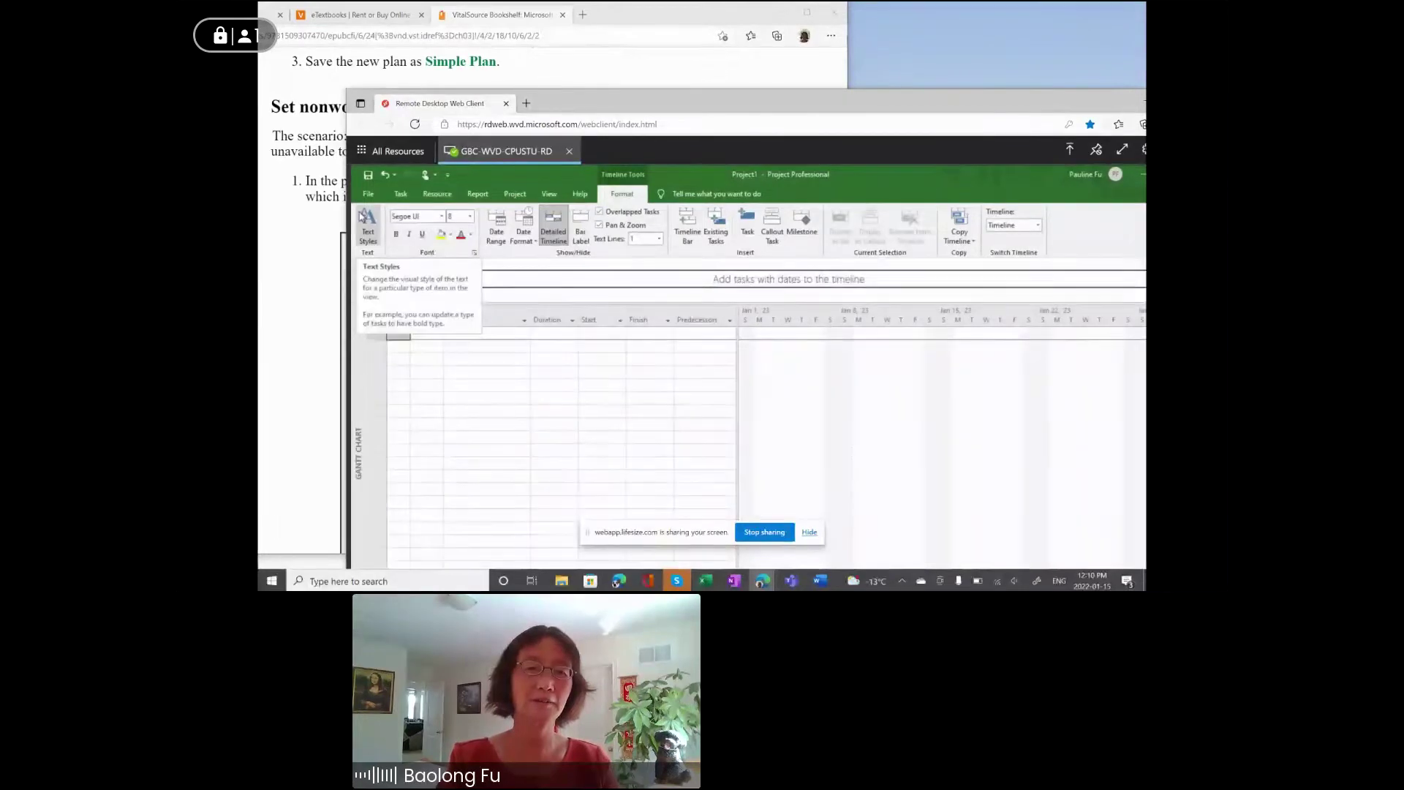
click(370, 194)
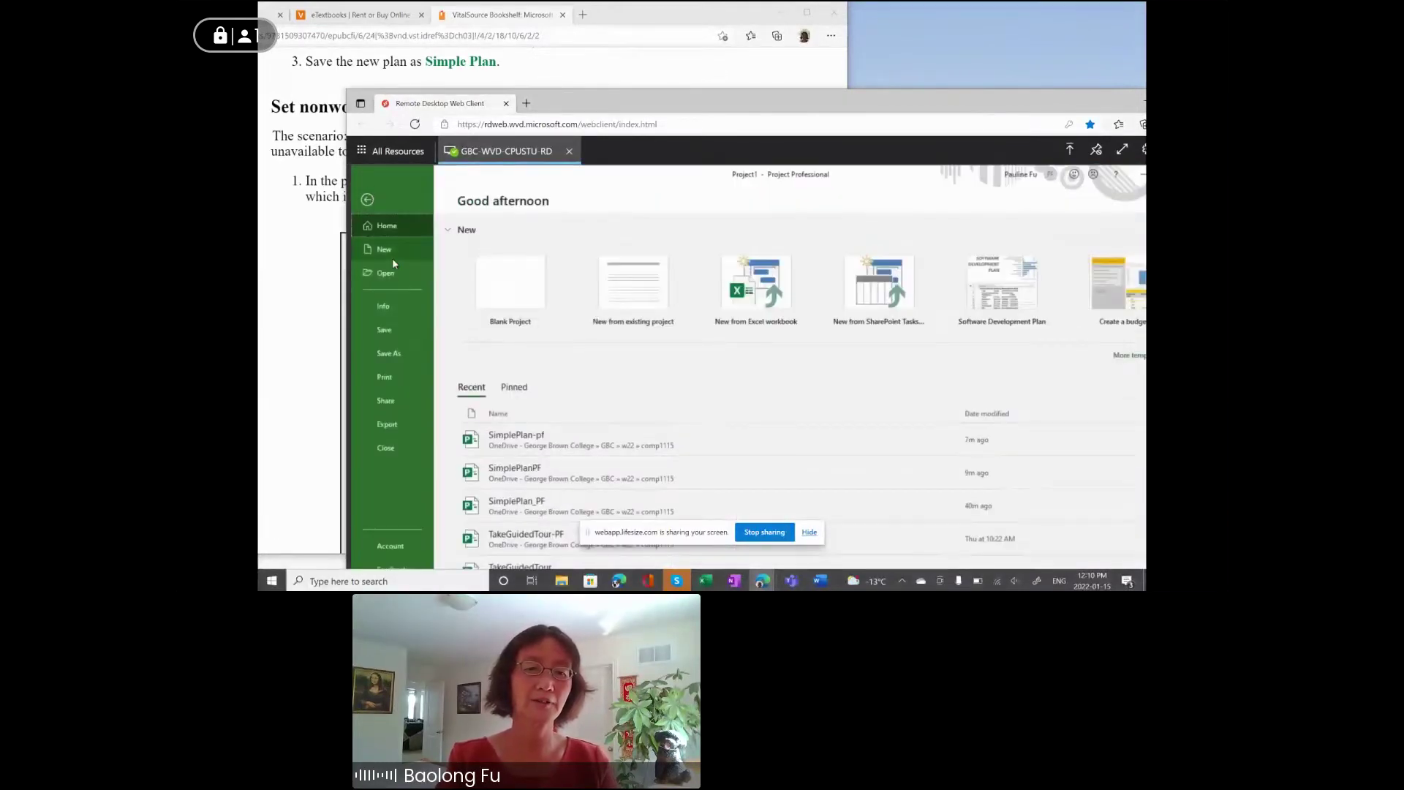
Step: Save As to the college OneDrive and browse to Documents > GBC > w22 > comp1115
click(389, 355)
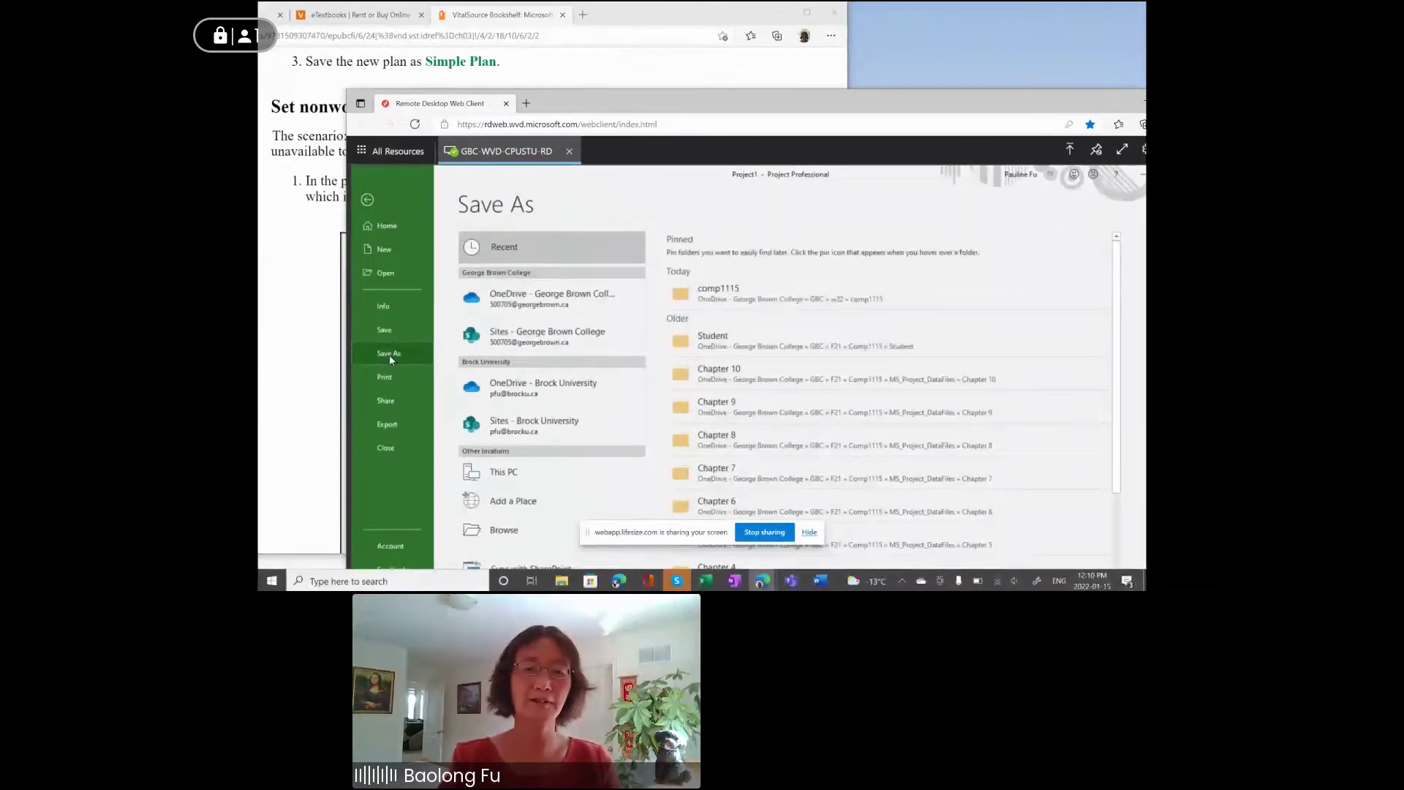
click(540, 299)
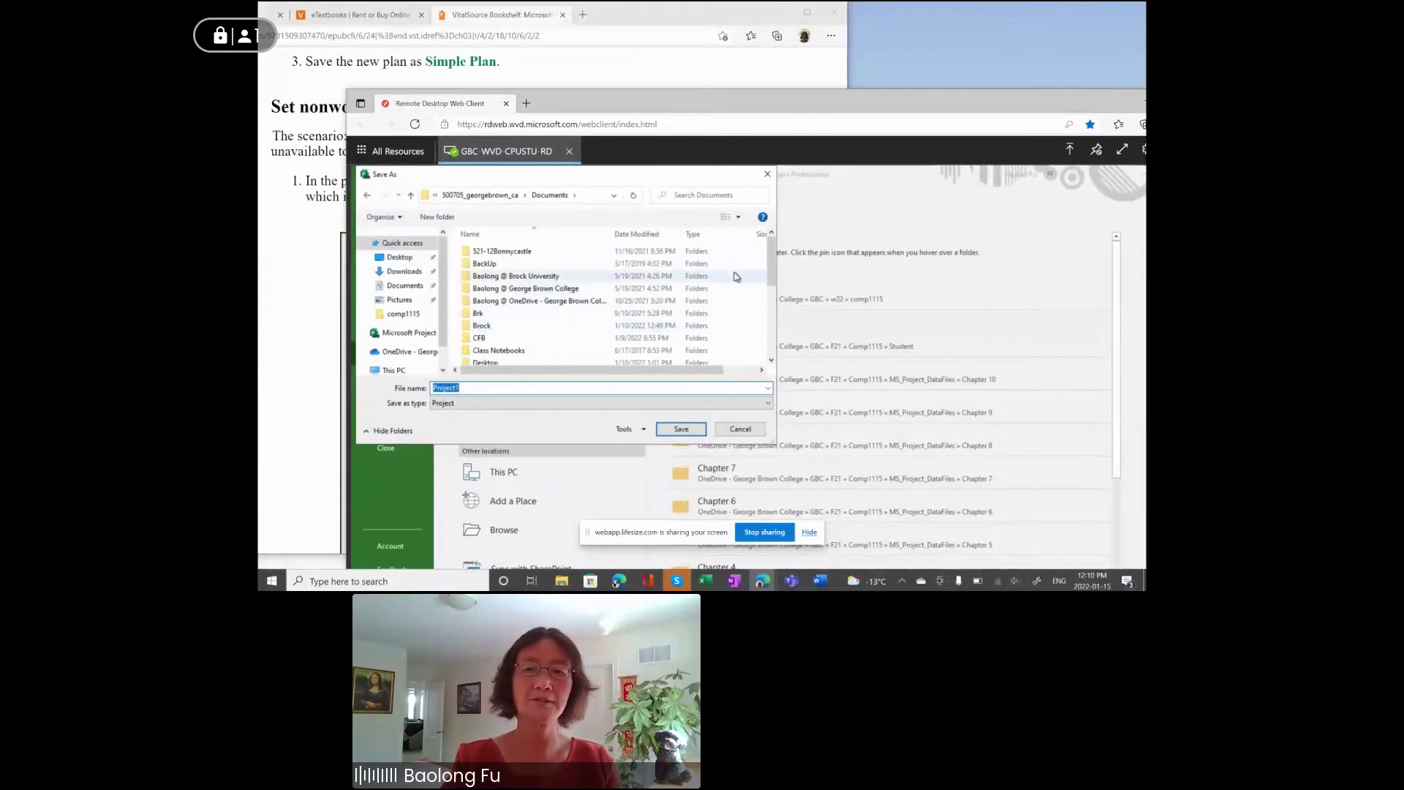
scroll(773, 285, down, 1)
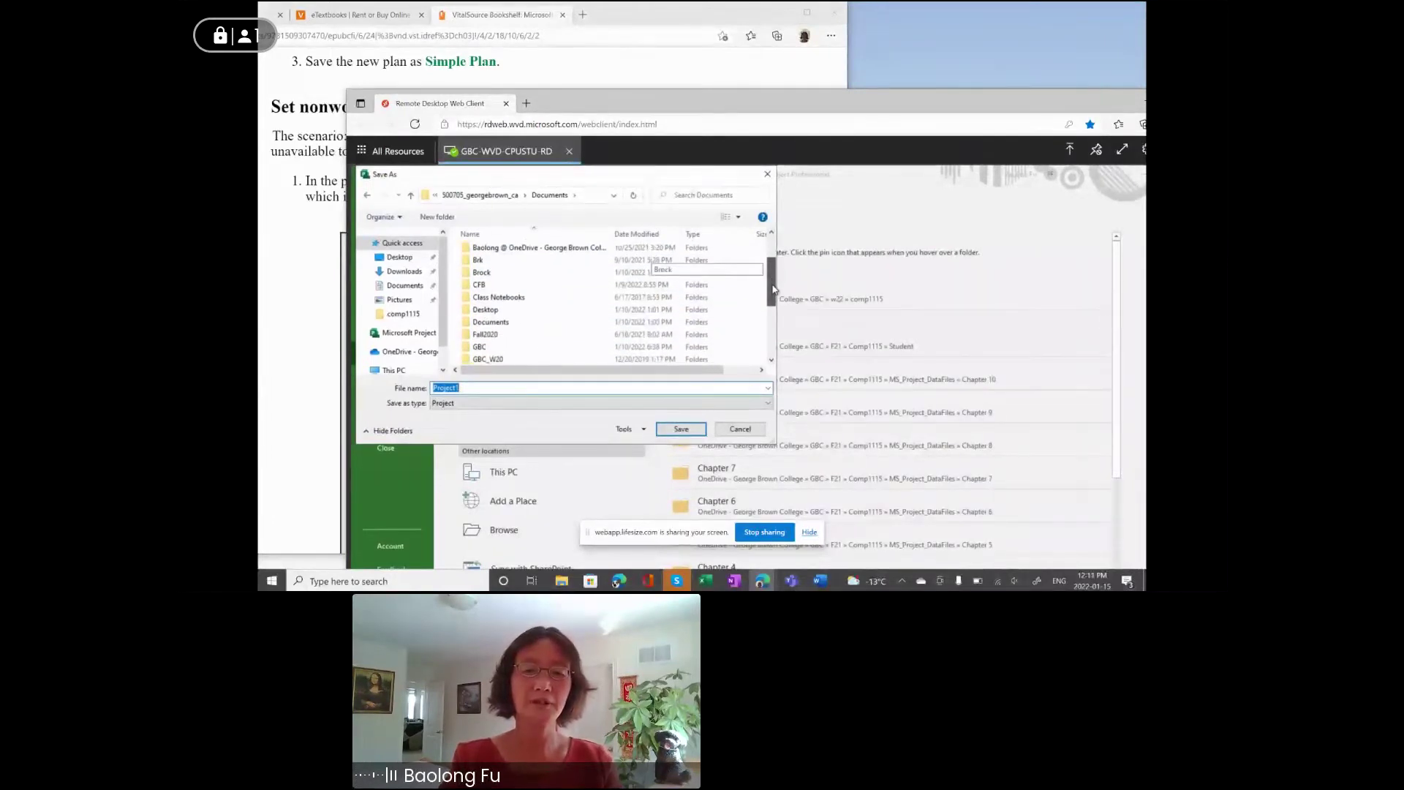
drag(774, 285, 770, 321)
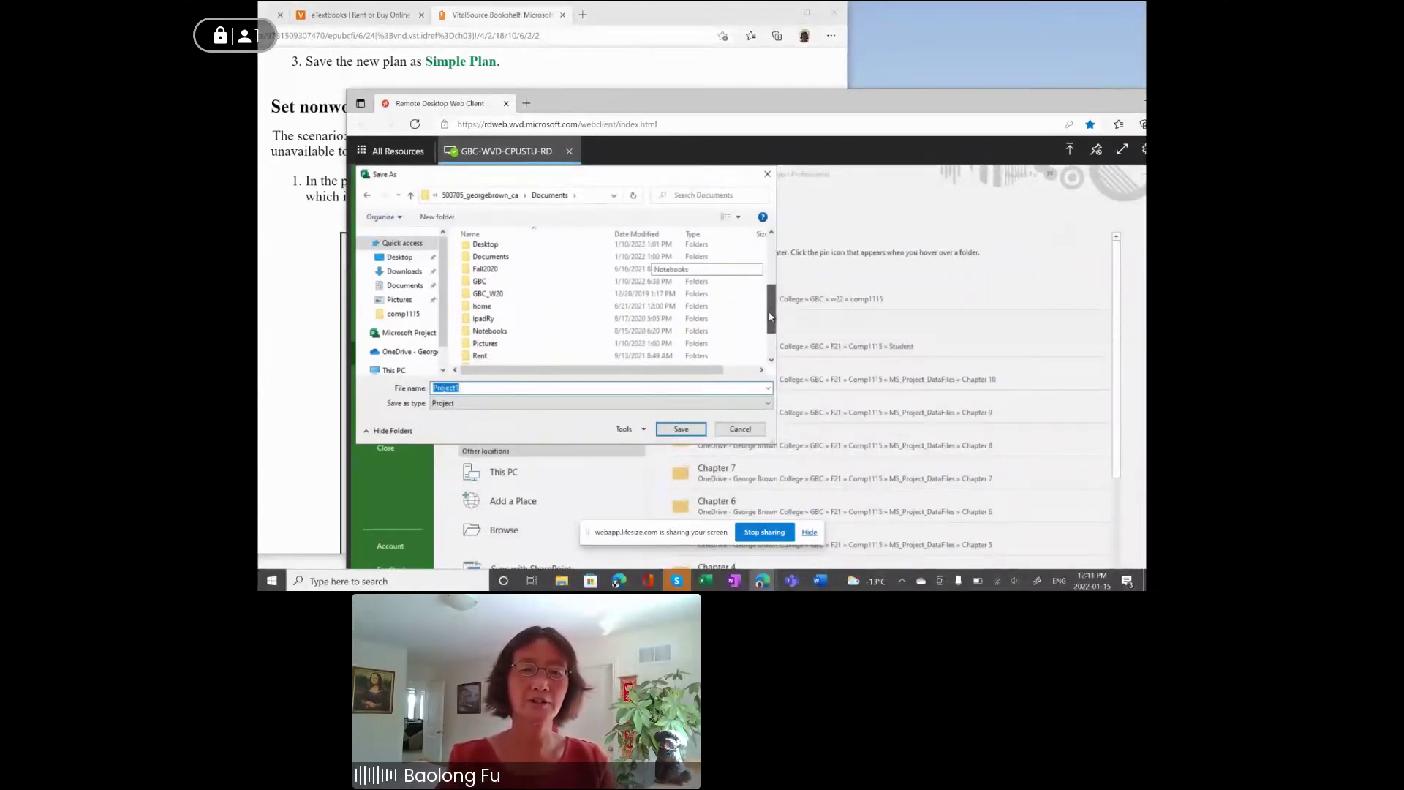
click(479, 282)
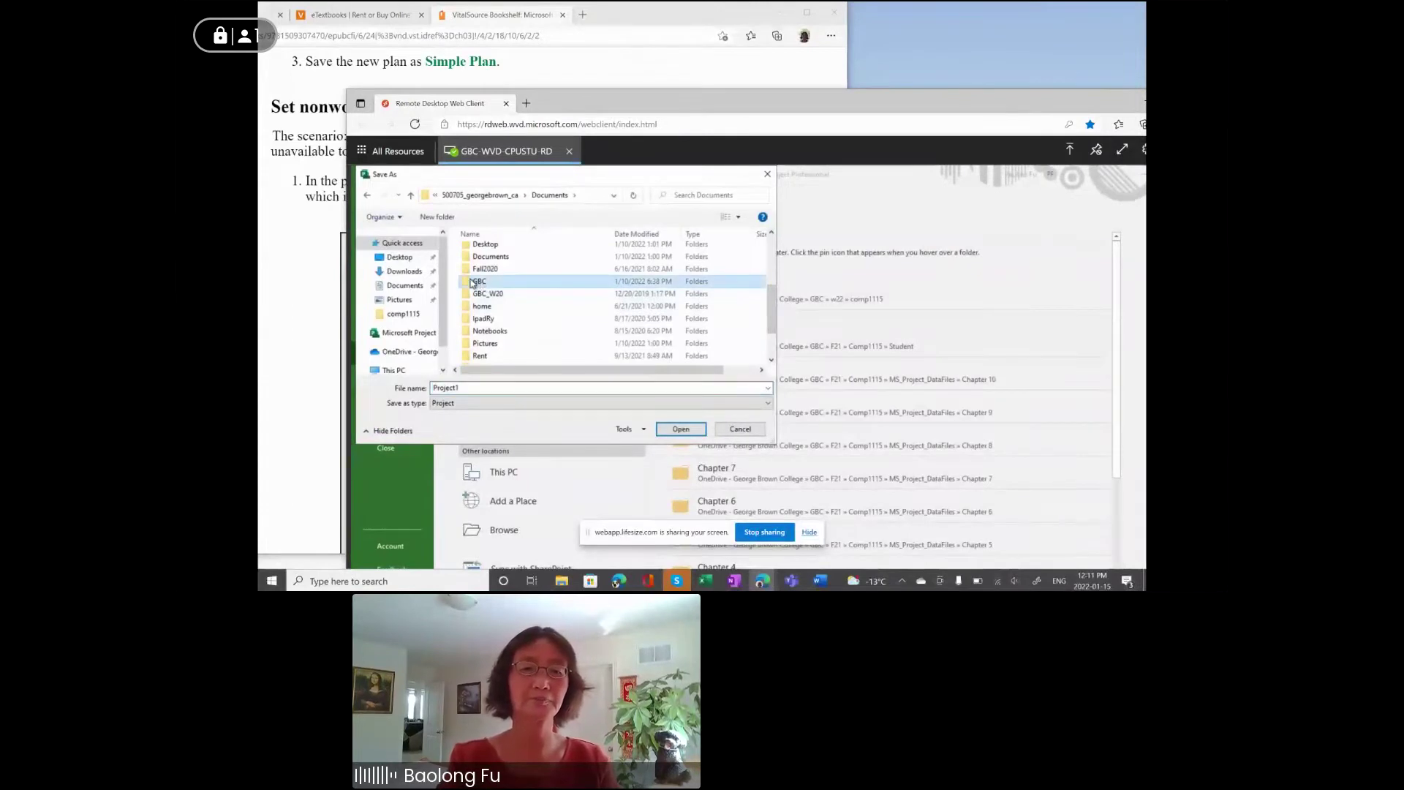
double_click(473, 283)
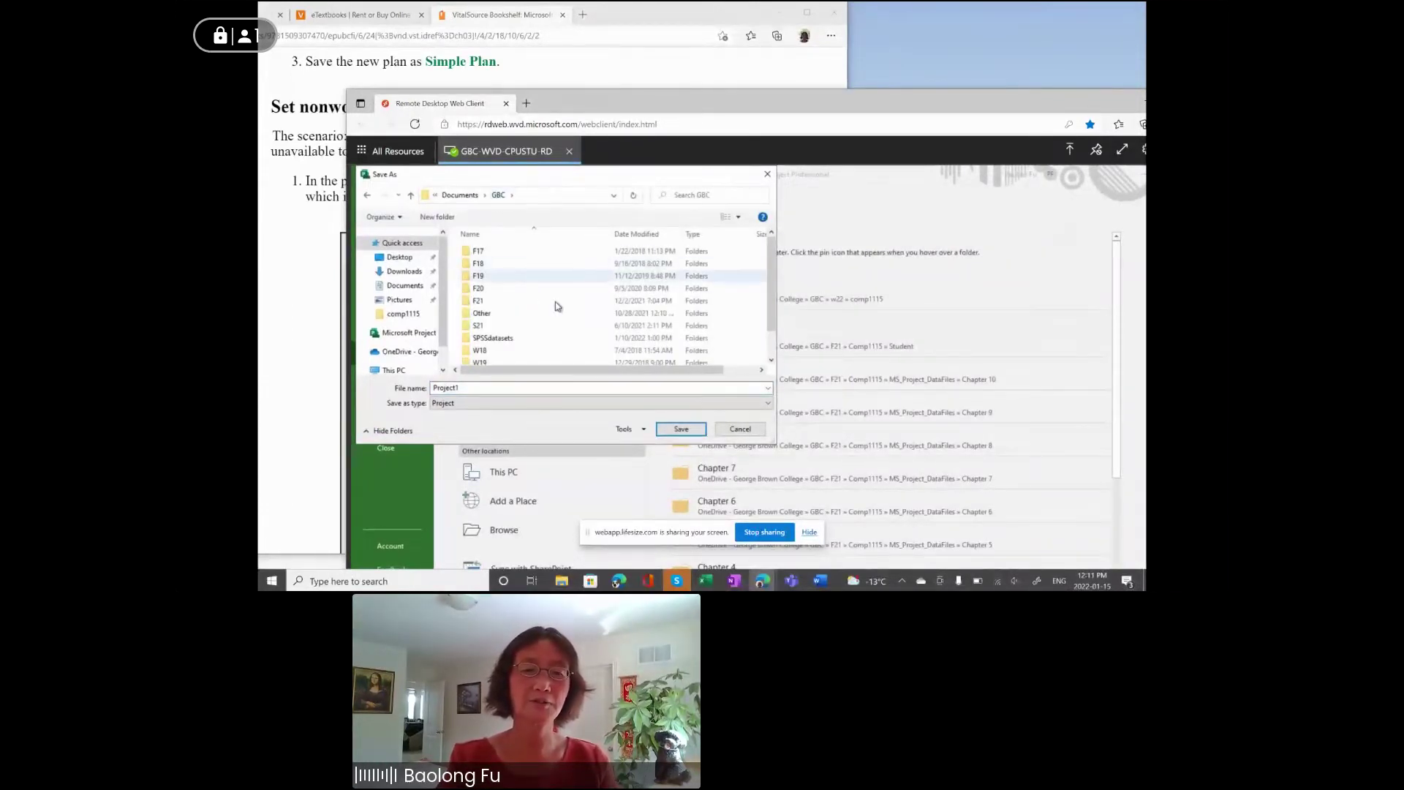
scroll(768, 328, down, 1)
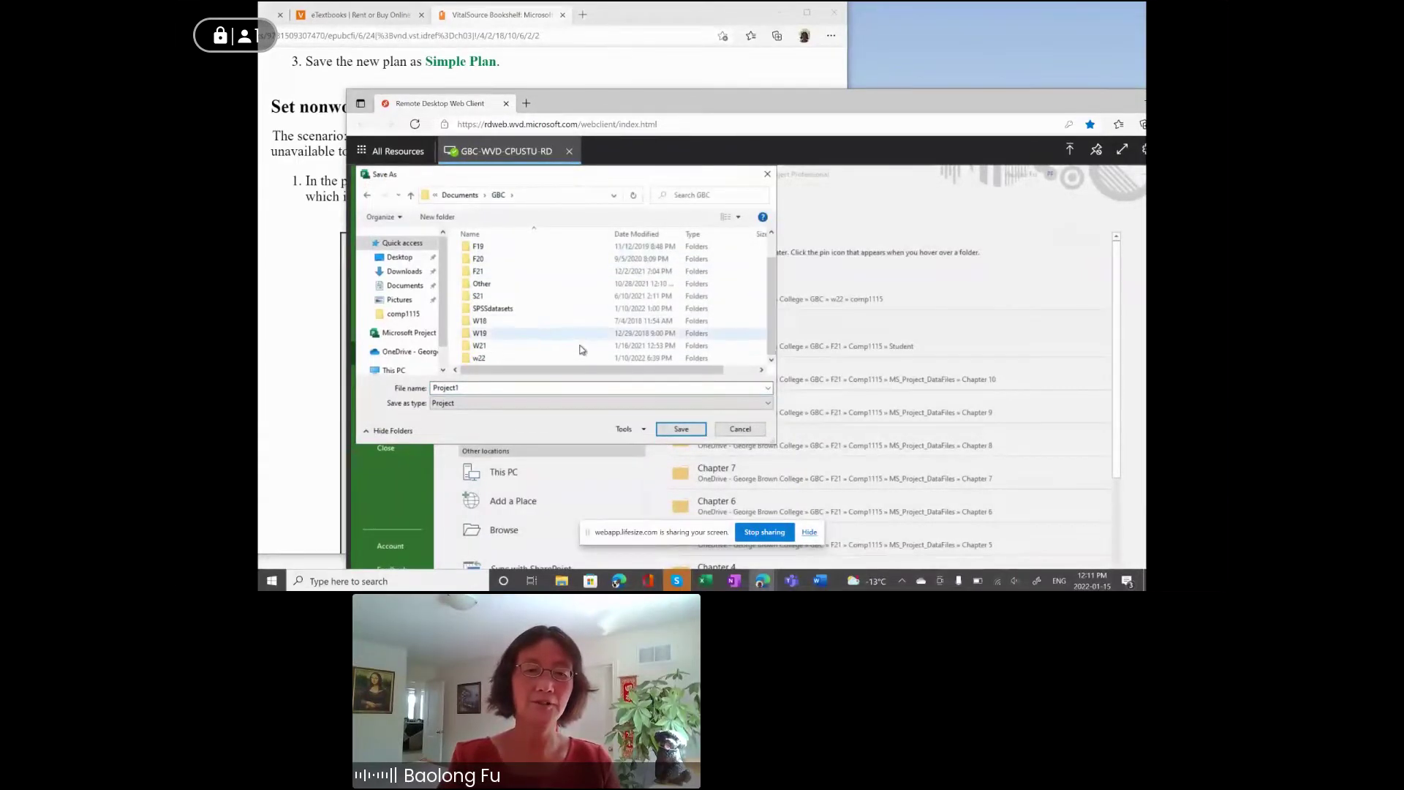
double_click(483, 357)
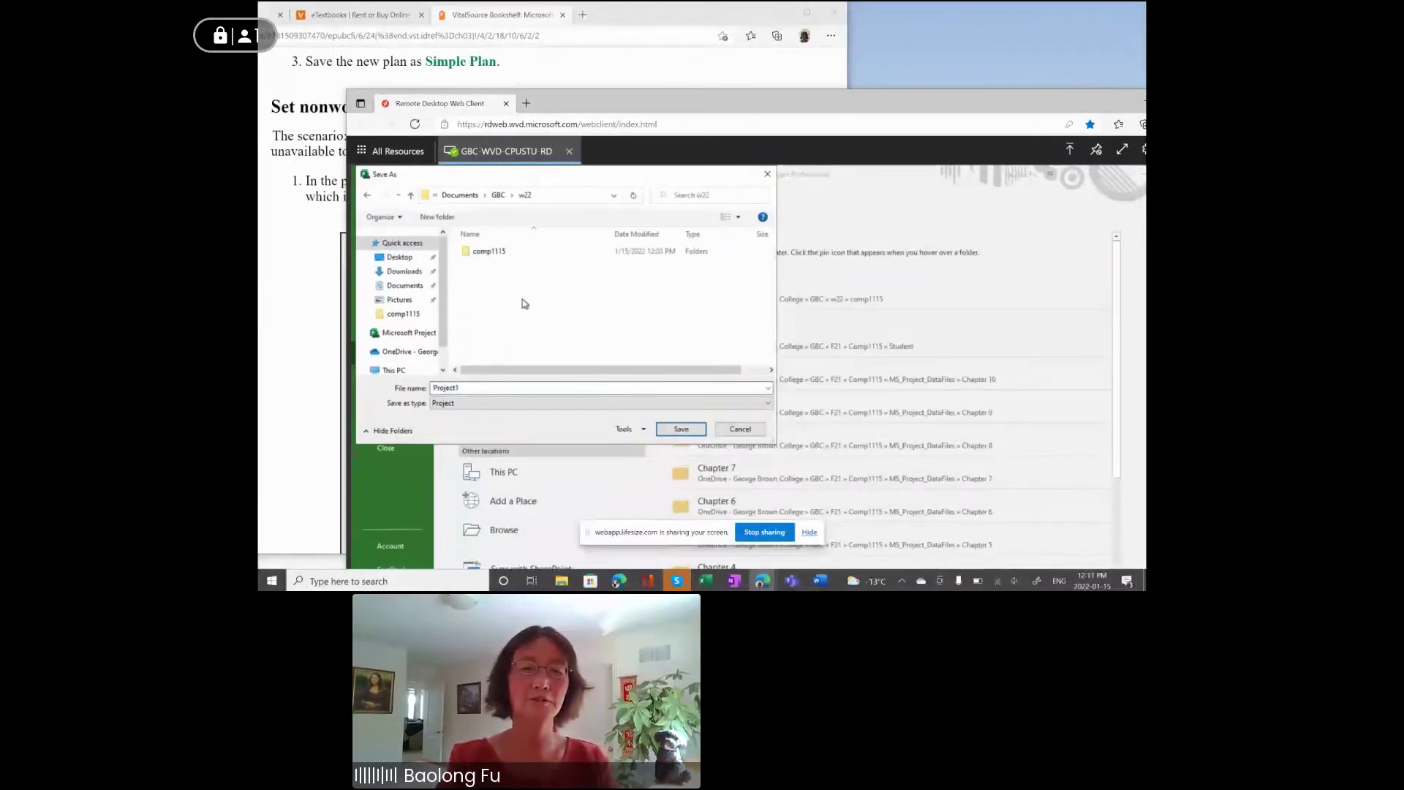
double_click(469, 252)
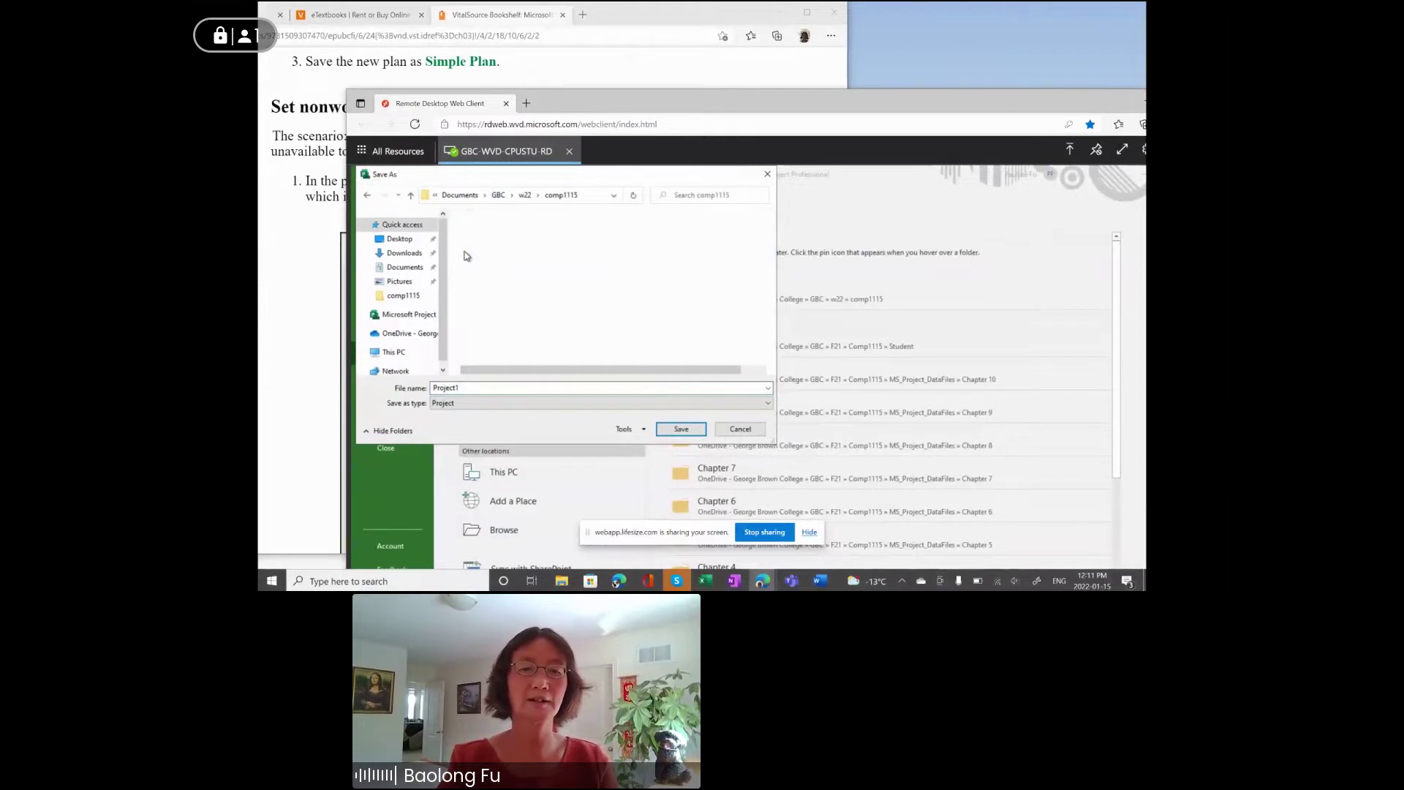
Step: Name the file SimplePlan_ followed by the author's name and save it
click(487, 384)
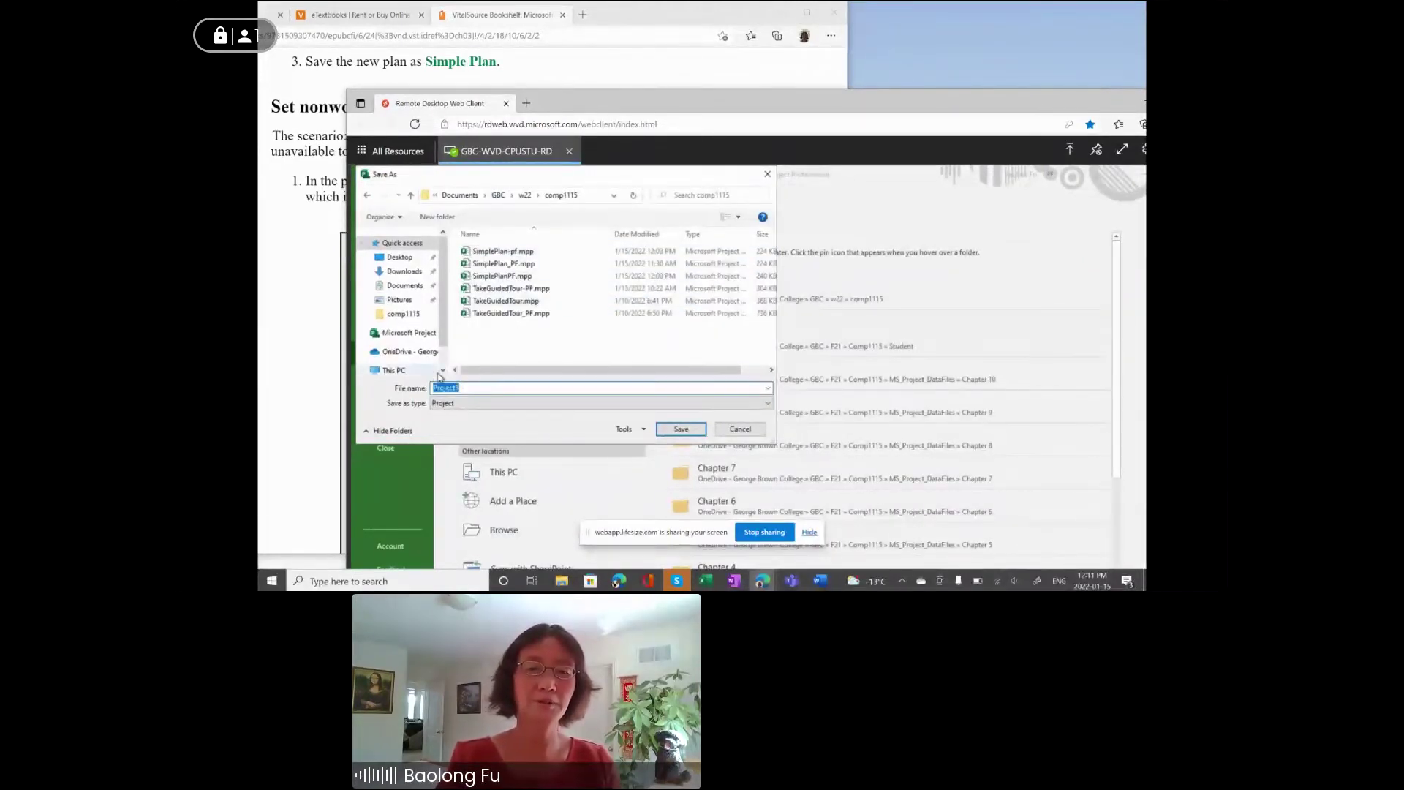
text(SimplePlan)
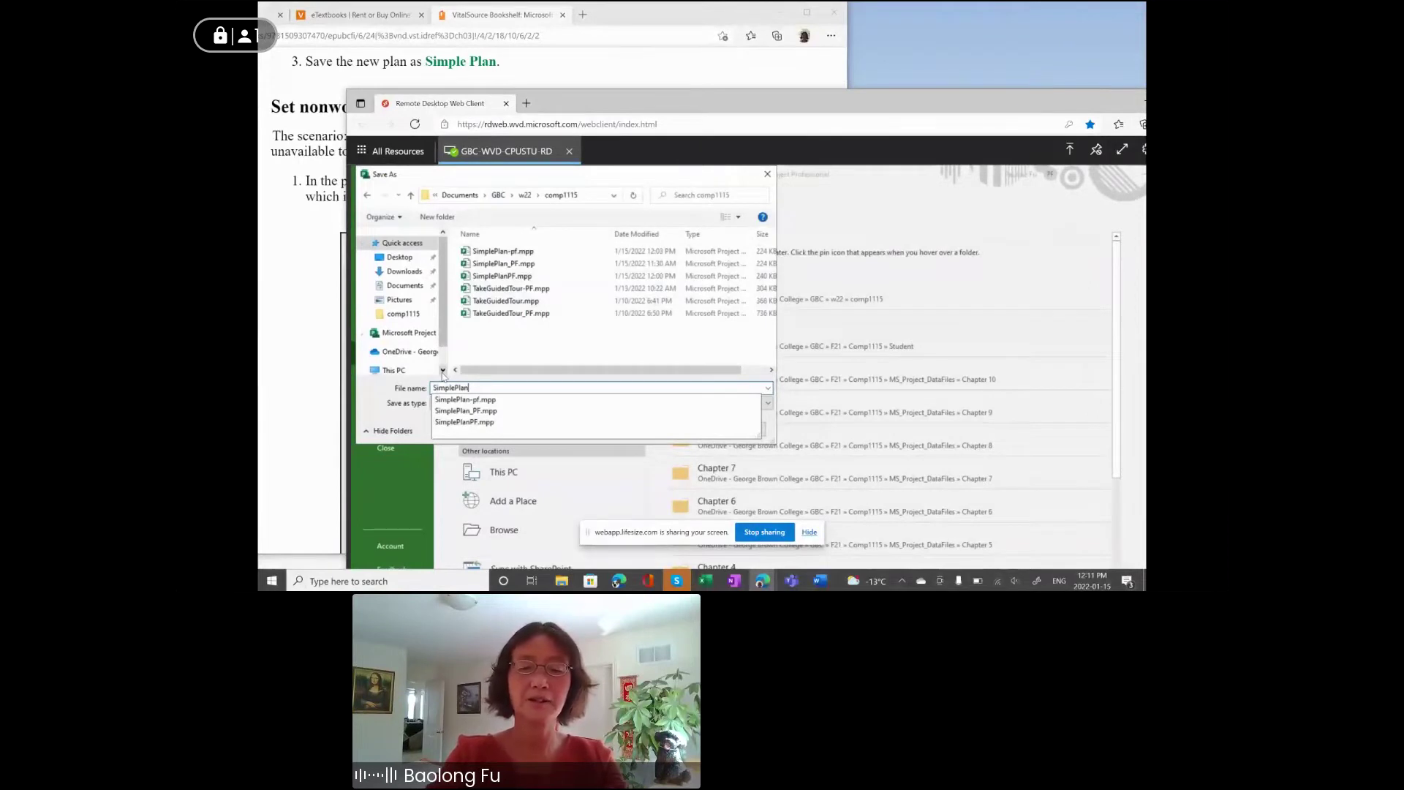
text(_Paul)
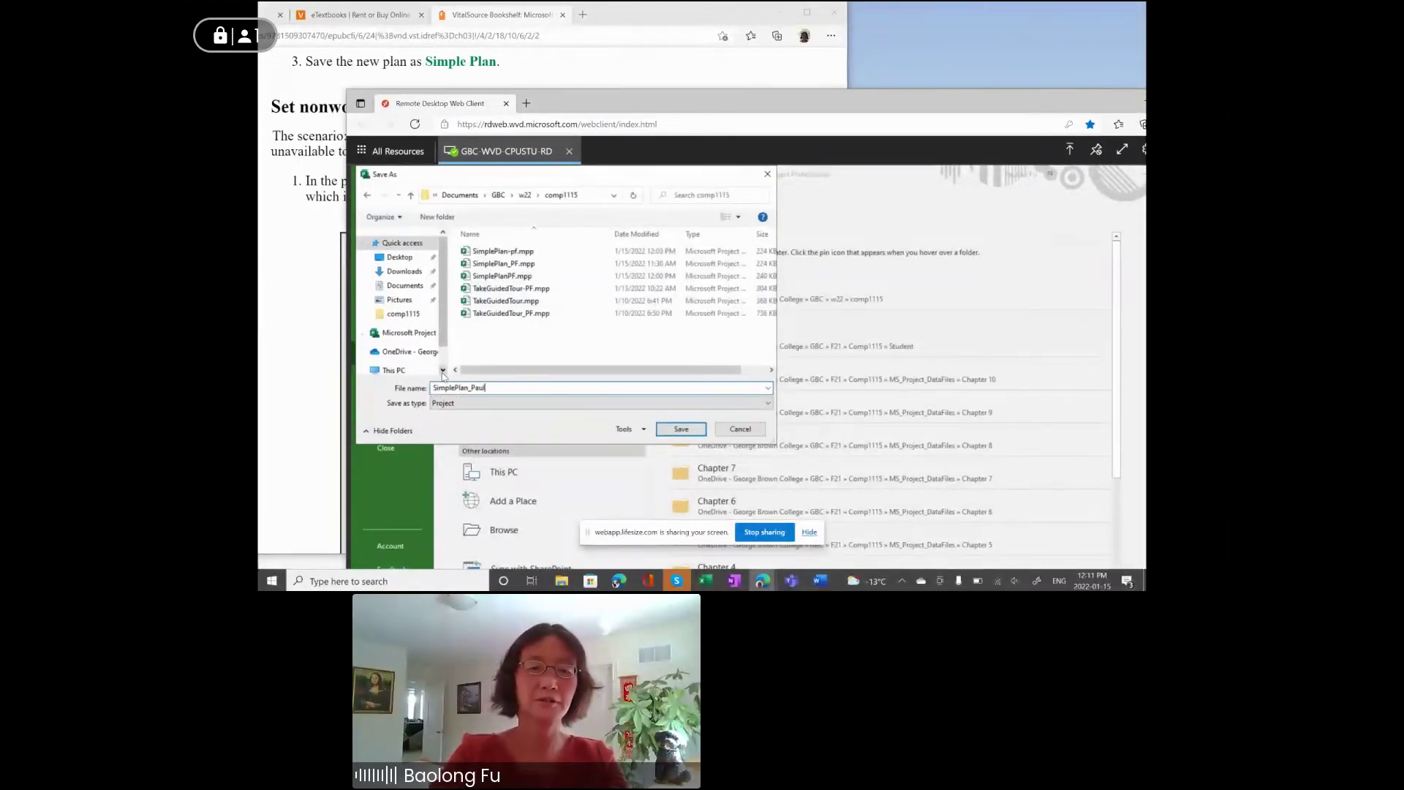
text(ineFu)
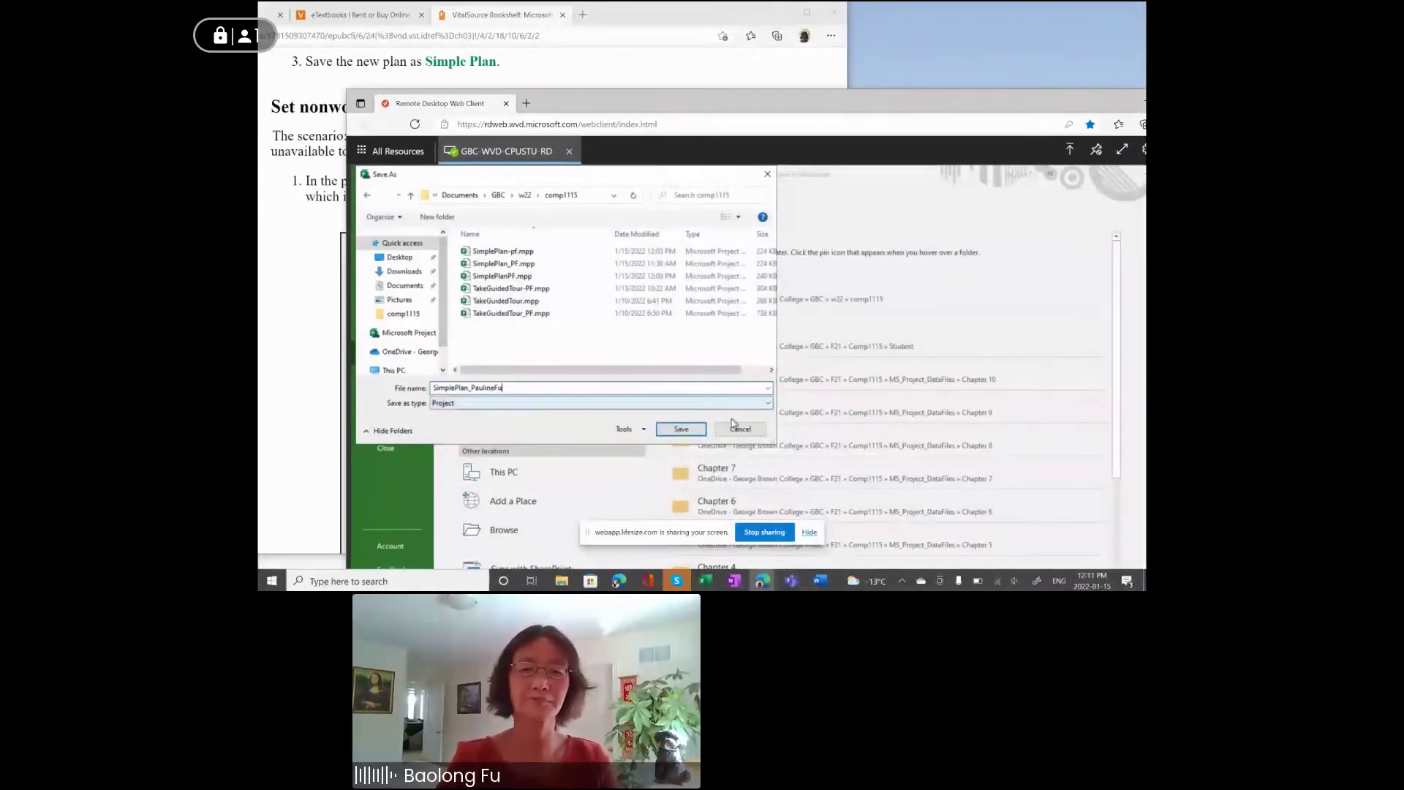
click(671, 429)
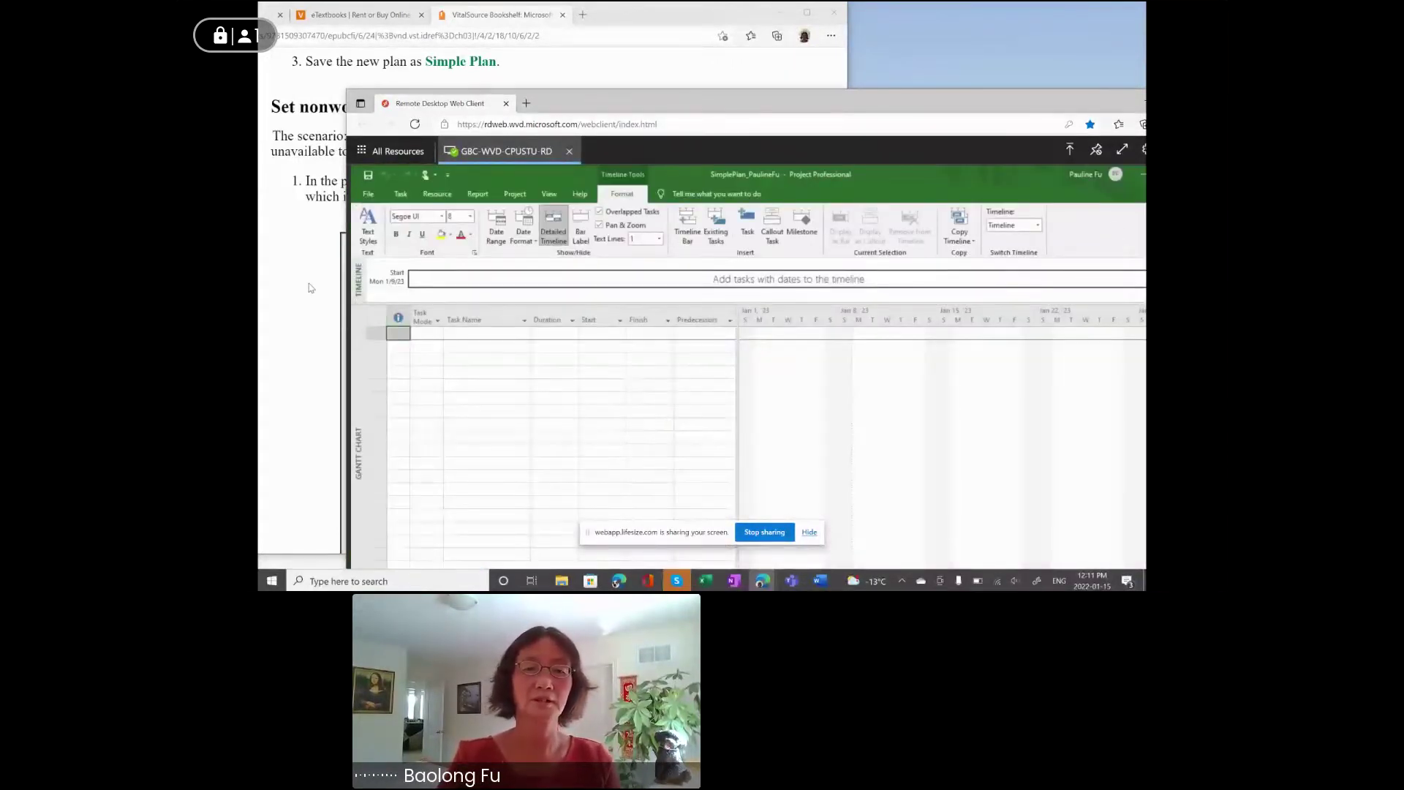
Step: In the textbook, highlight the start-date and nonworking-days headings, then clear the highlight
click(311, 287)
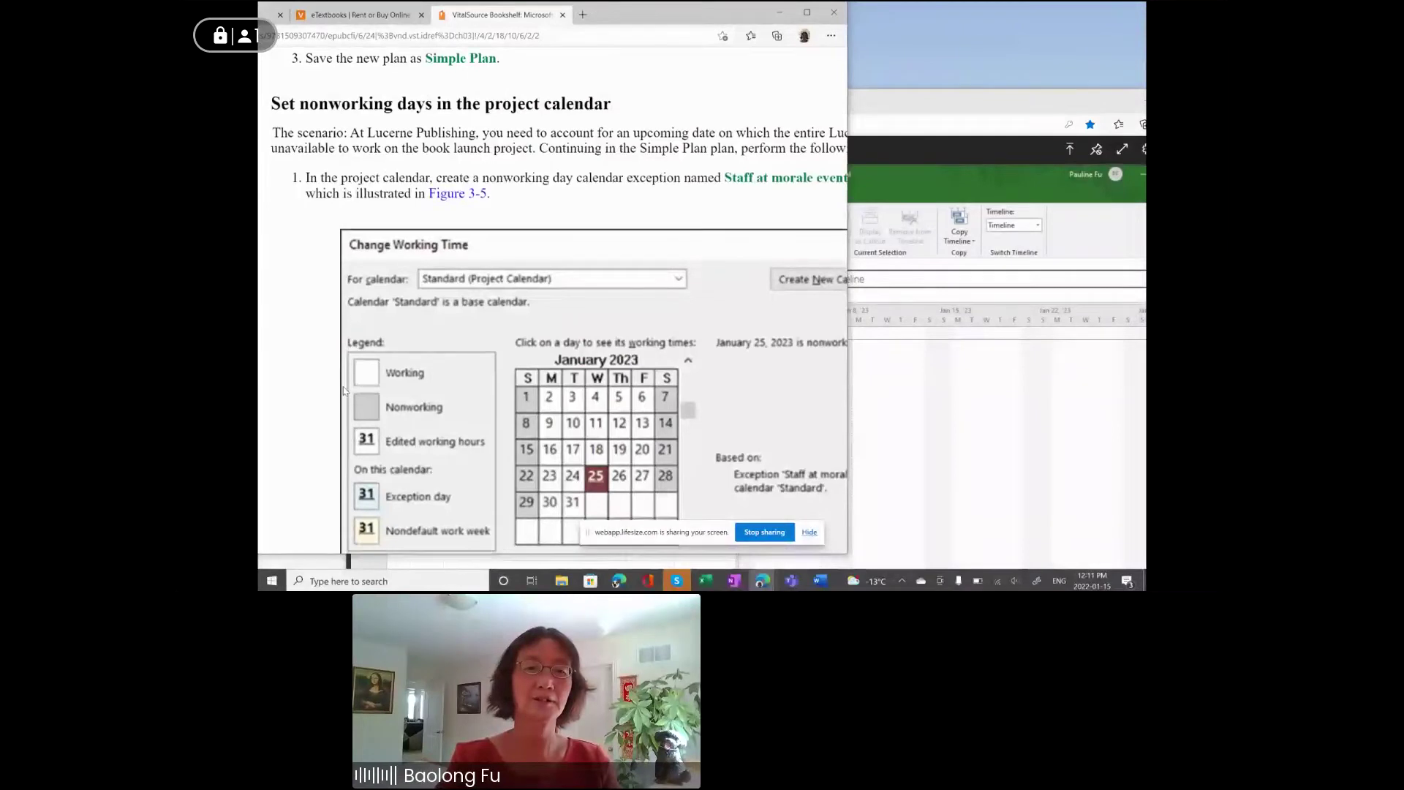
scroll(343, 388, down, 1)
scroll(344, 389, up, 2)
scroll(344, 388, up, 3)
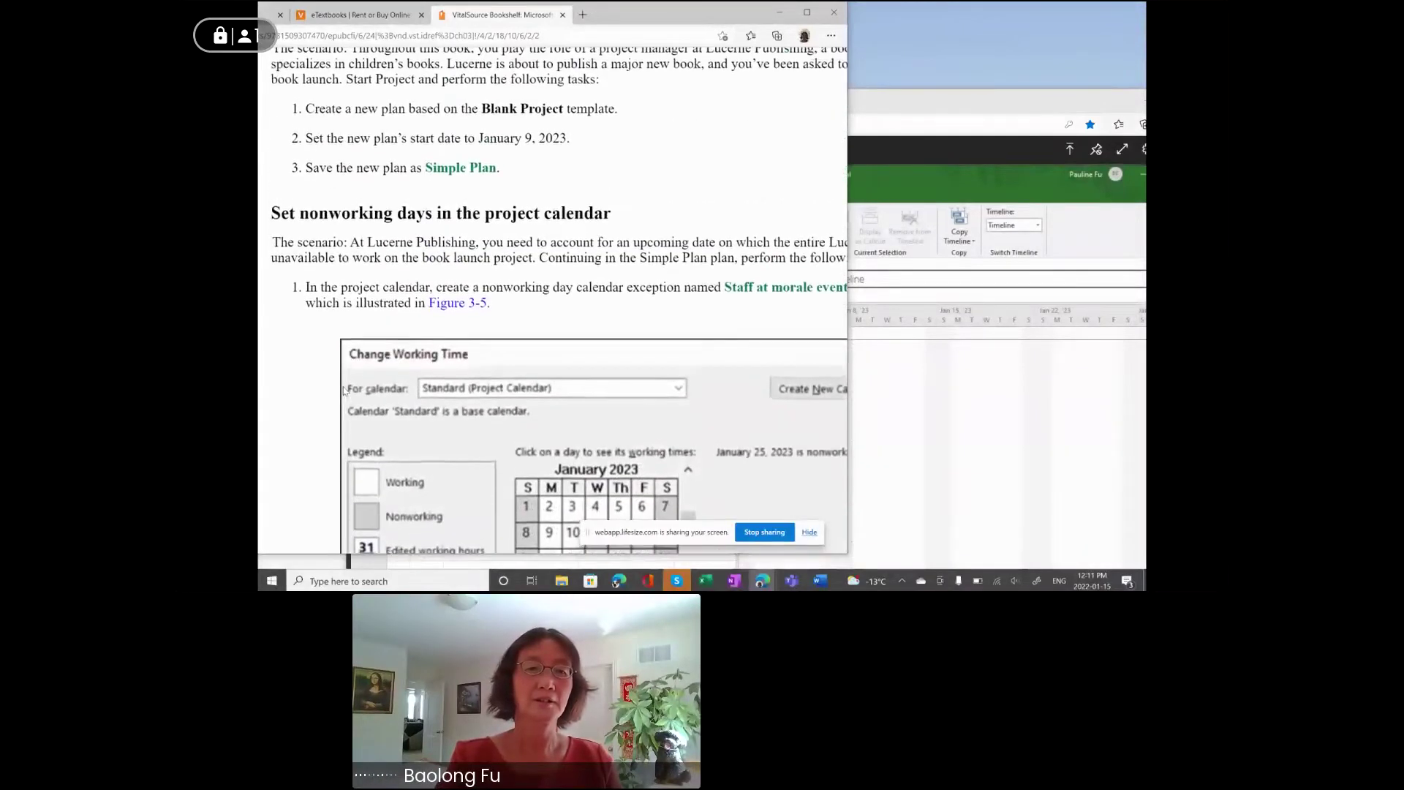
drag(272, 65, 573, 68)
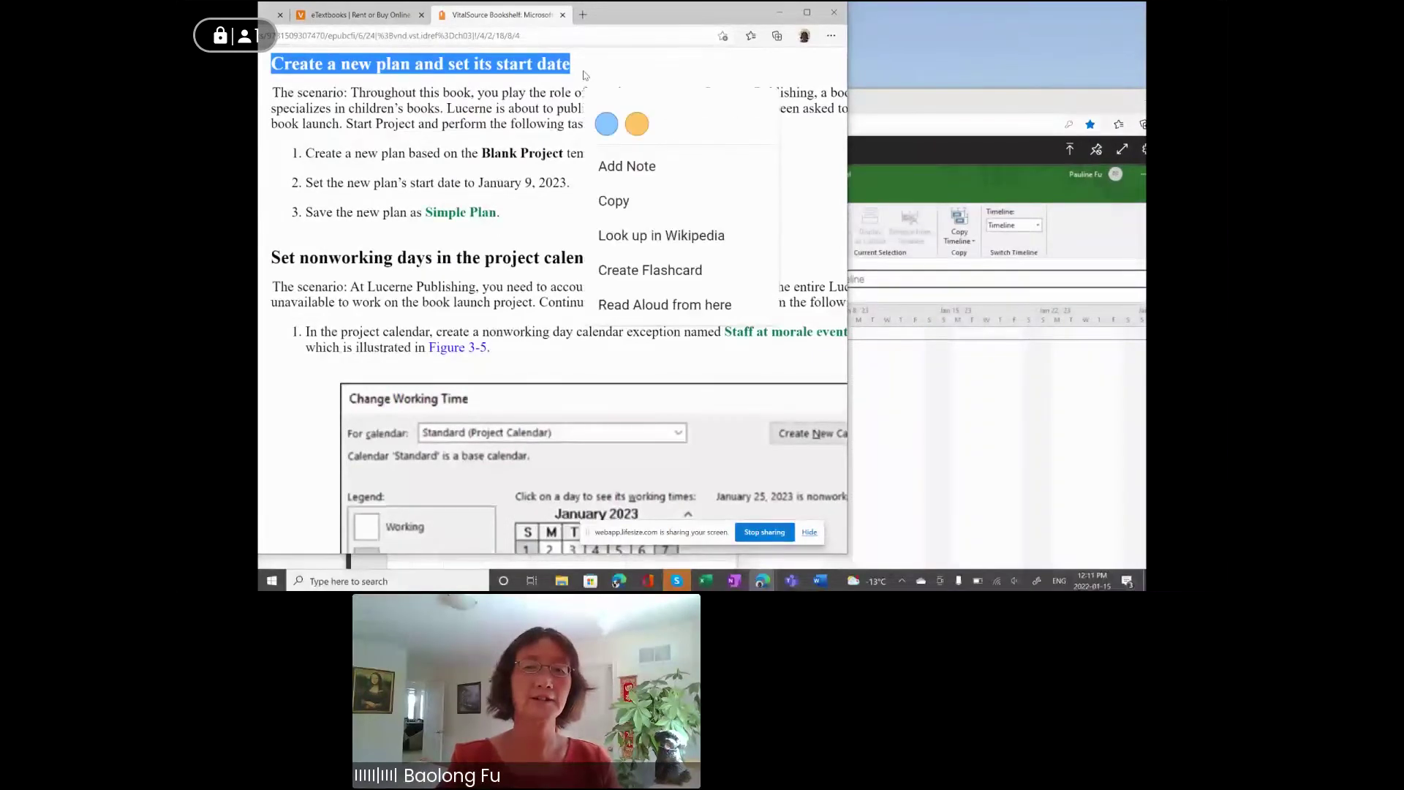
drag(273, 258, 536, 263)
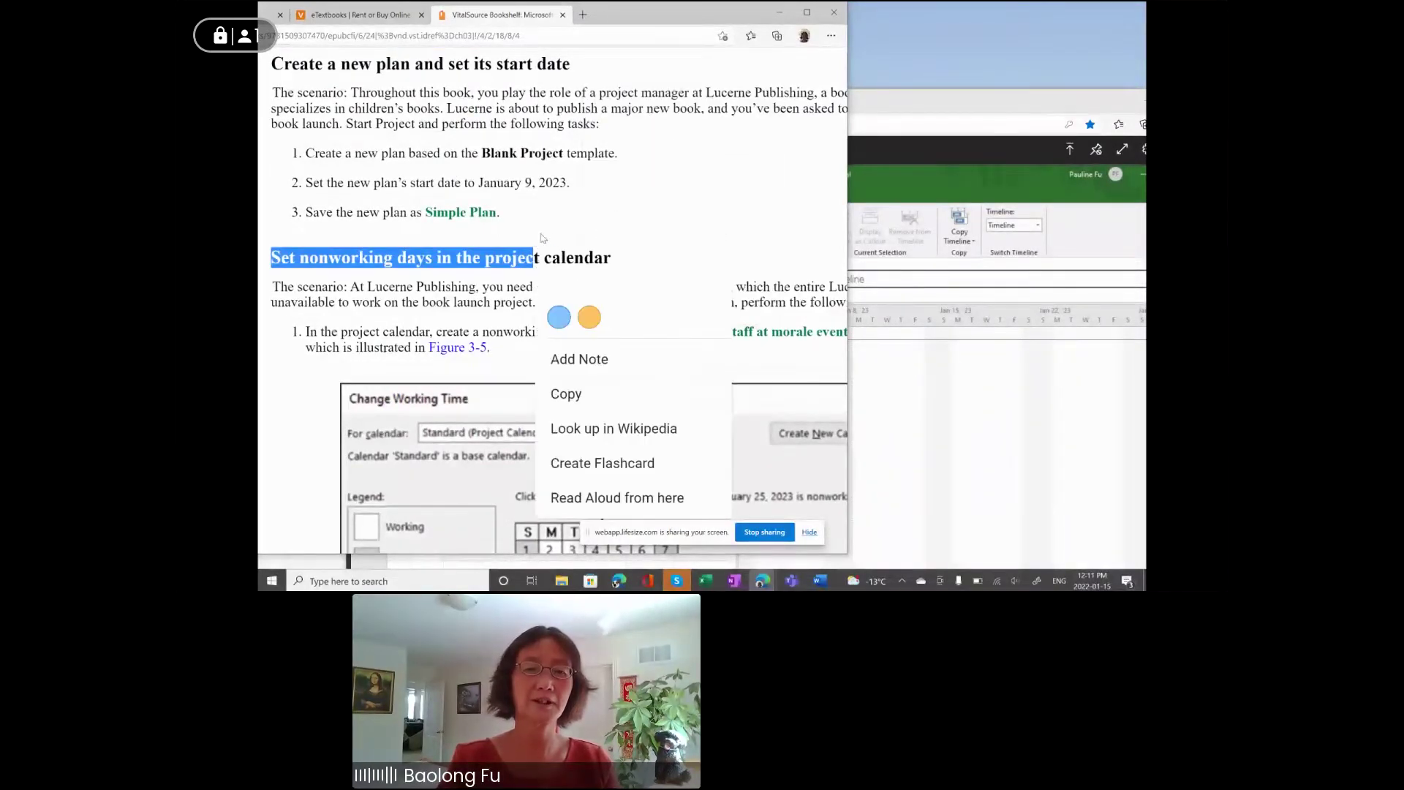
click(532, 213)
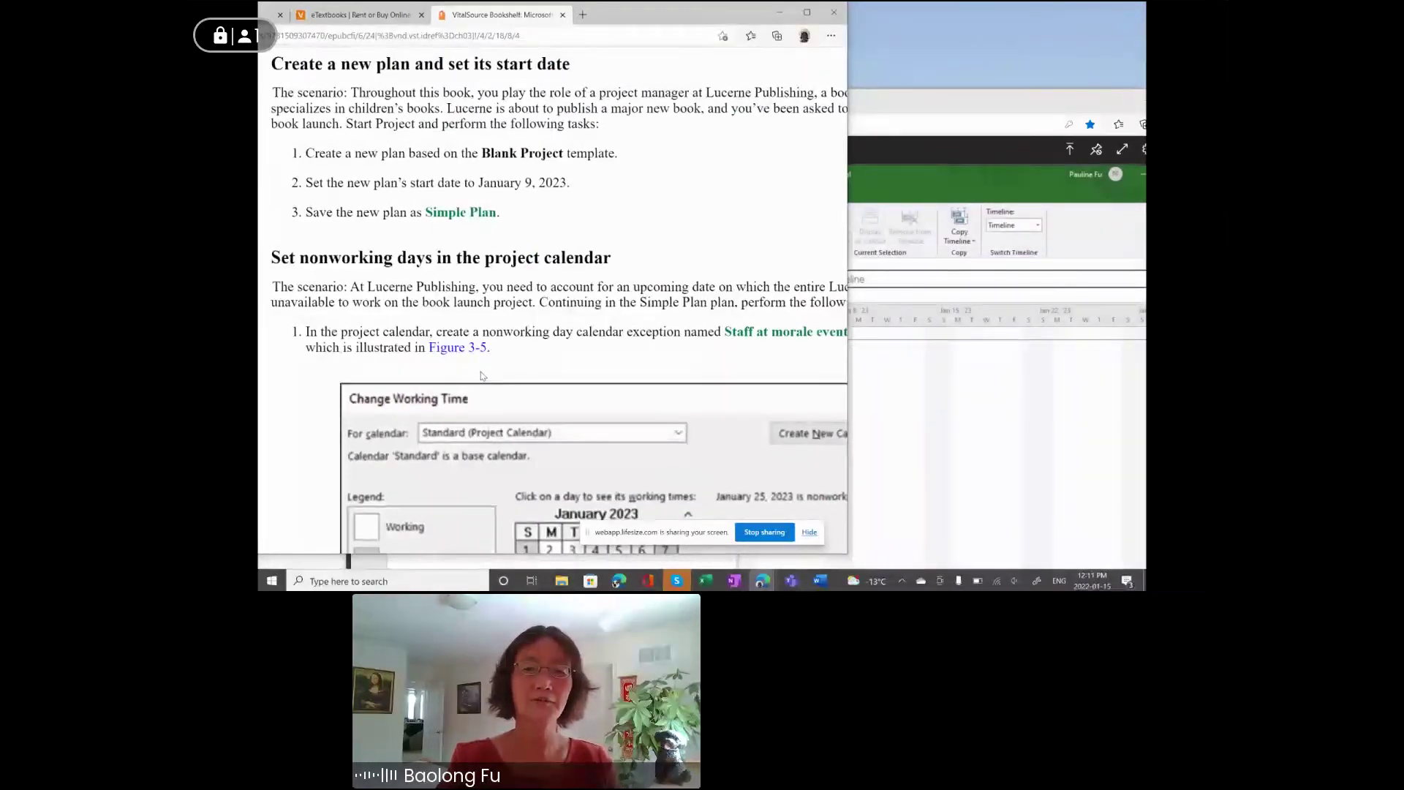
Step: Scroll to Figure 3-5, highlight the exception instruction, and return to Project
scroll(482, 376, down, 3)
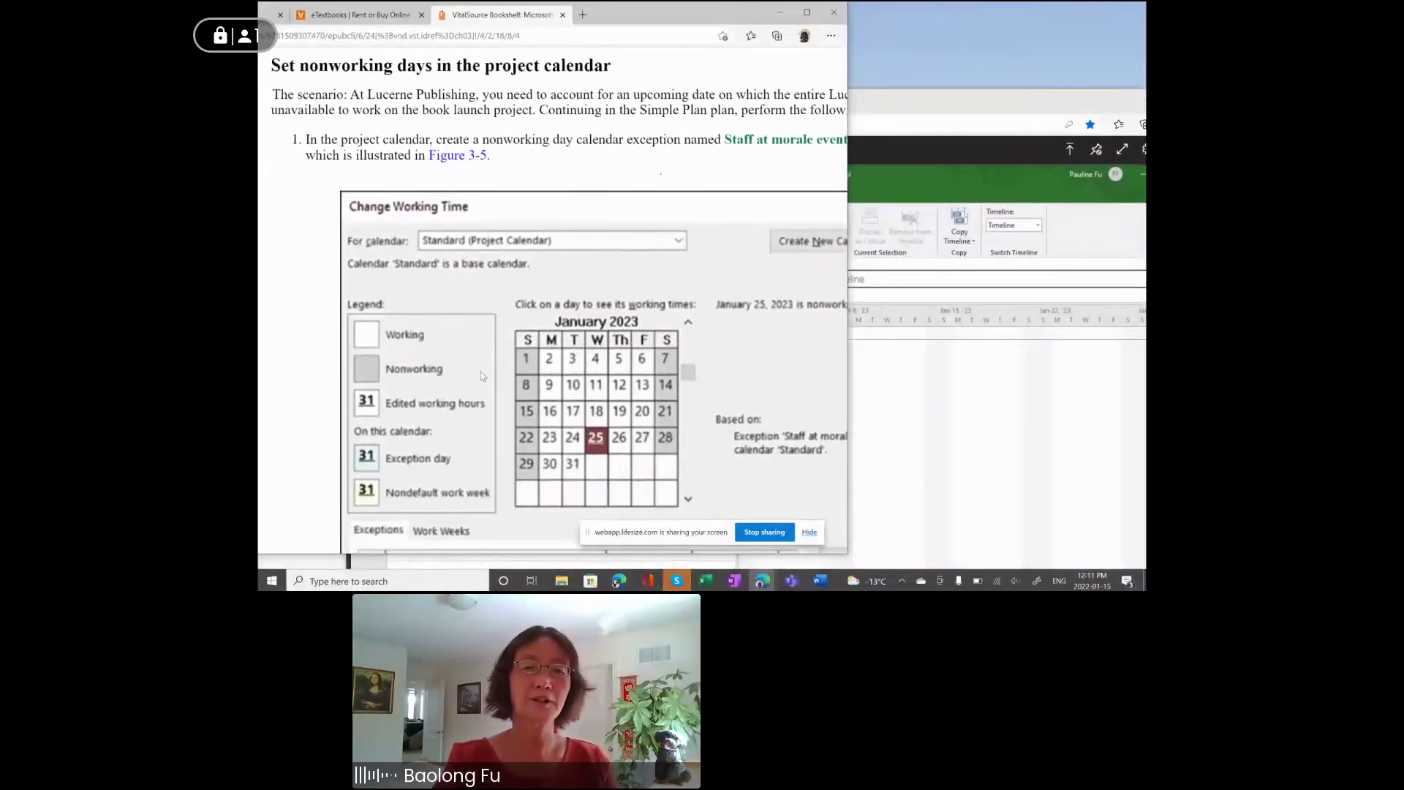
scroll(482, 376, down, 1)
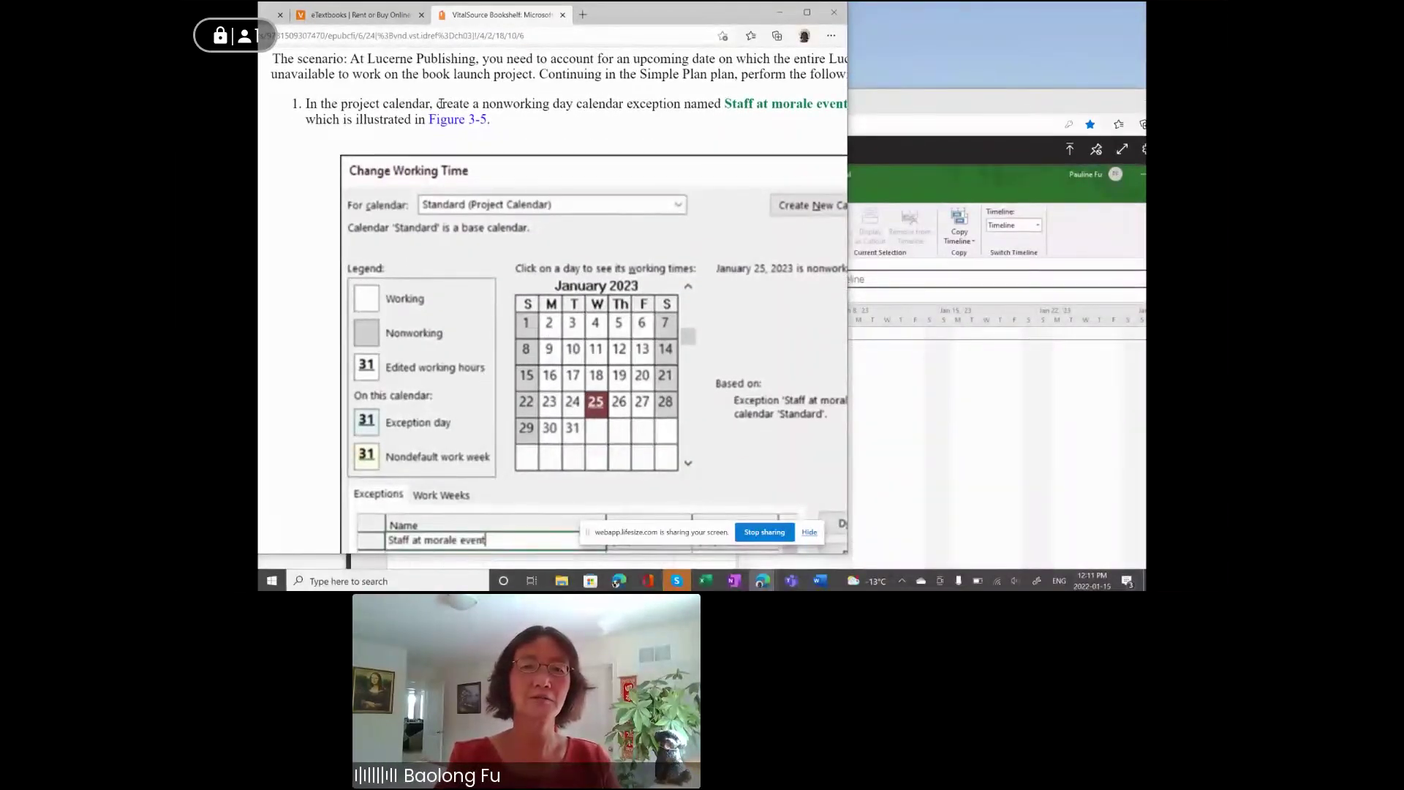
drag(442, 104, 837, 103)
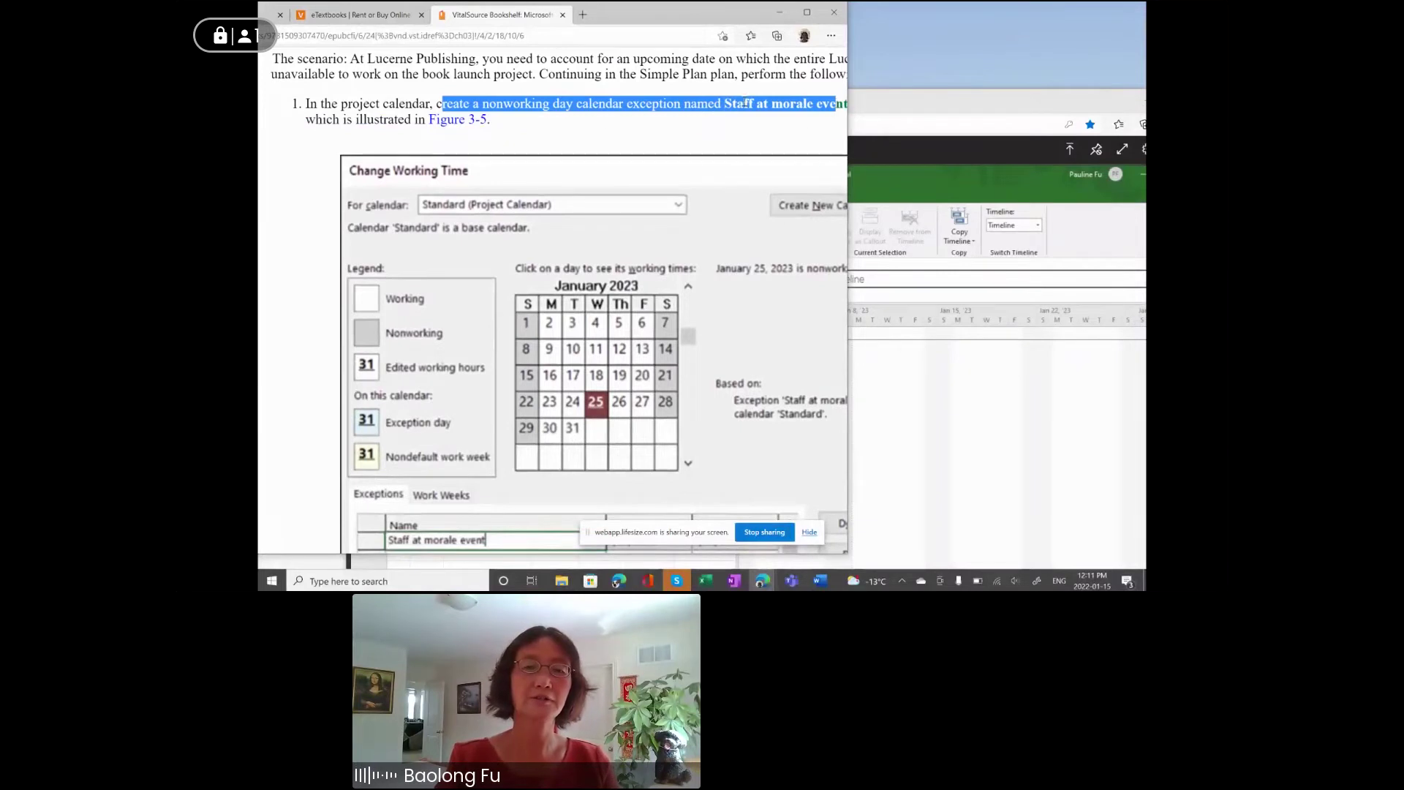
drag(745, 103, 744, 103)
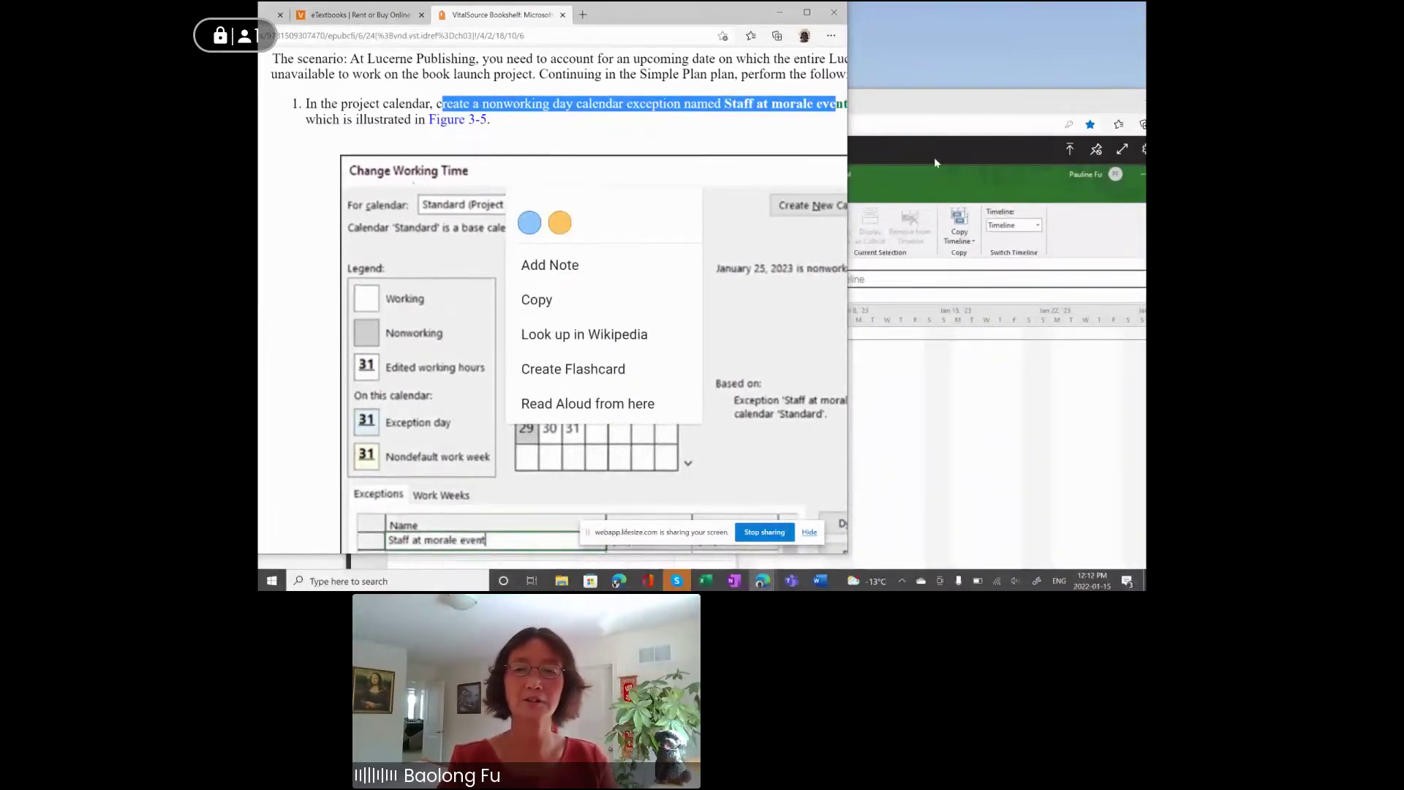
click(927, 181)
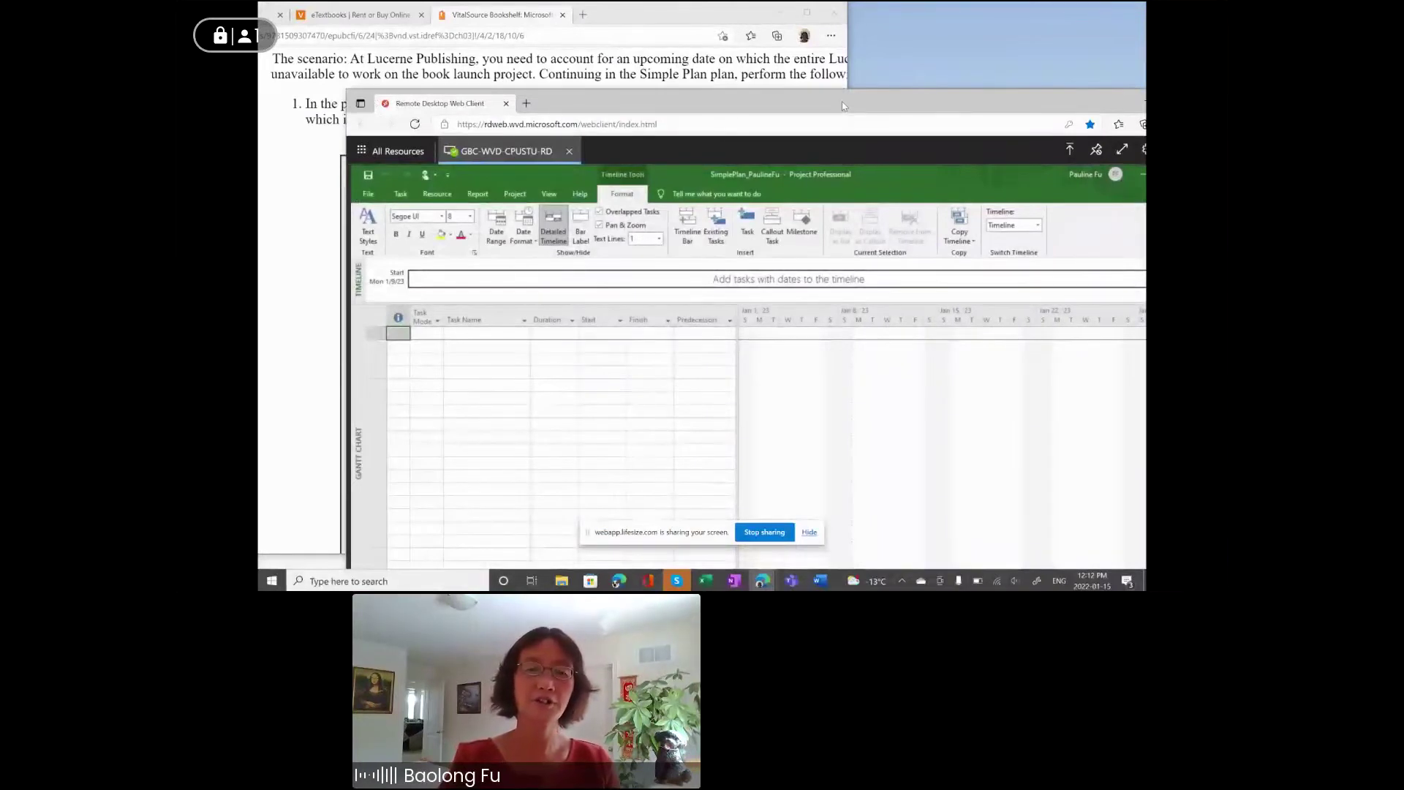
Step: Open Change Working Time for the Standard calendar, then move the window aside to view Figure 3-5
drag(842, 106, 799, 76)
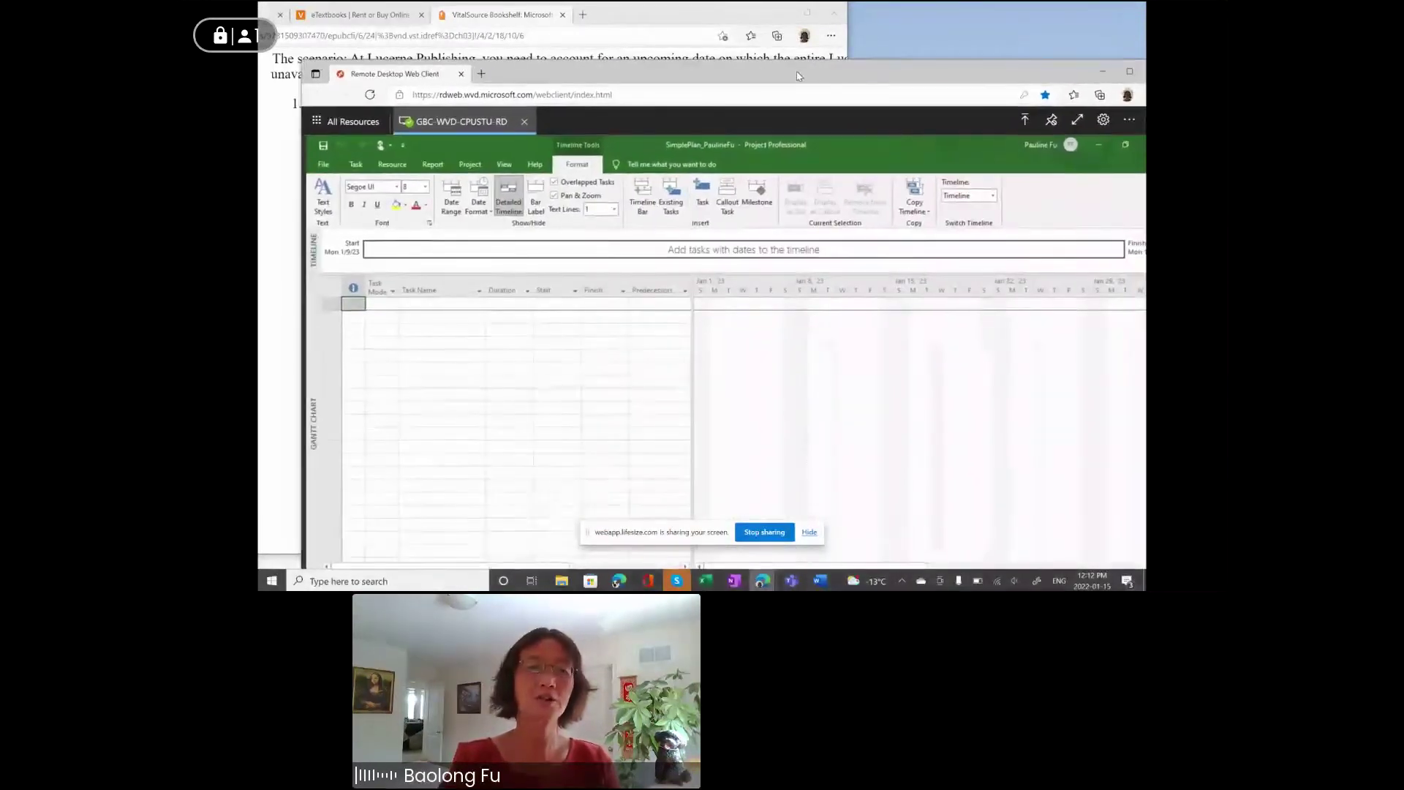
click(470, 165)
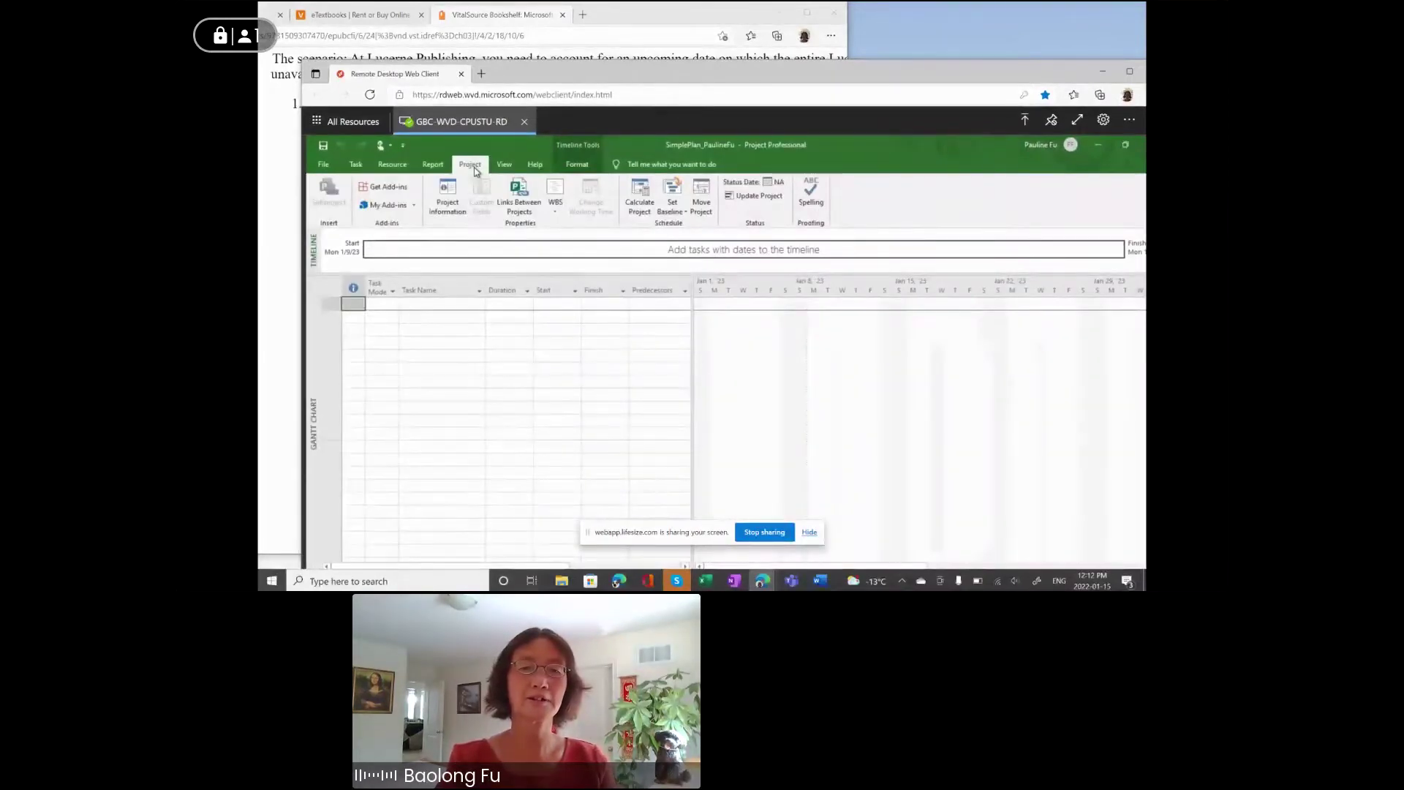
click(456, 316)
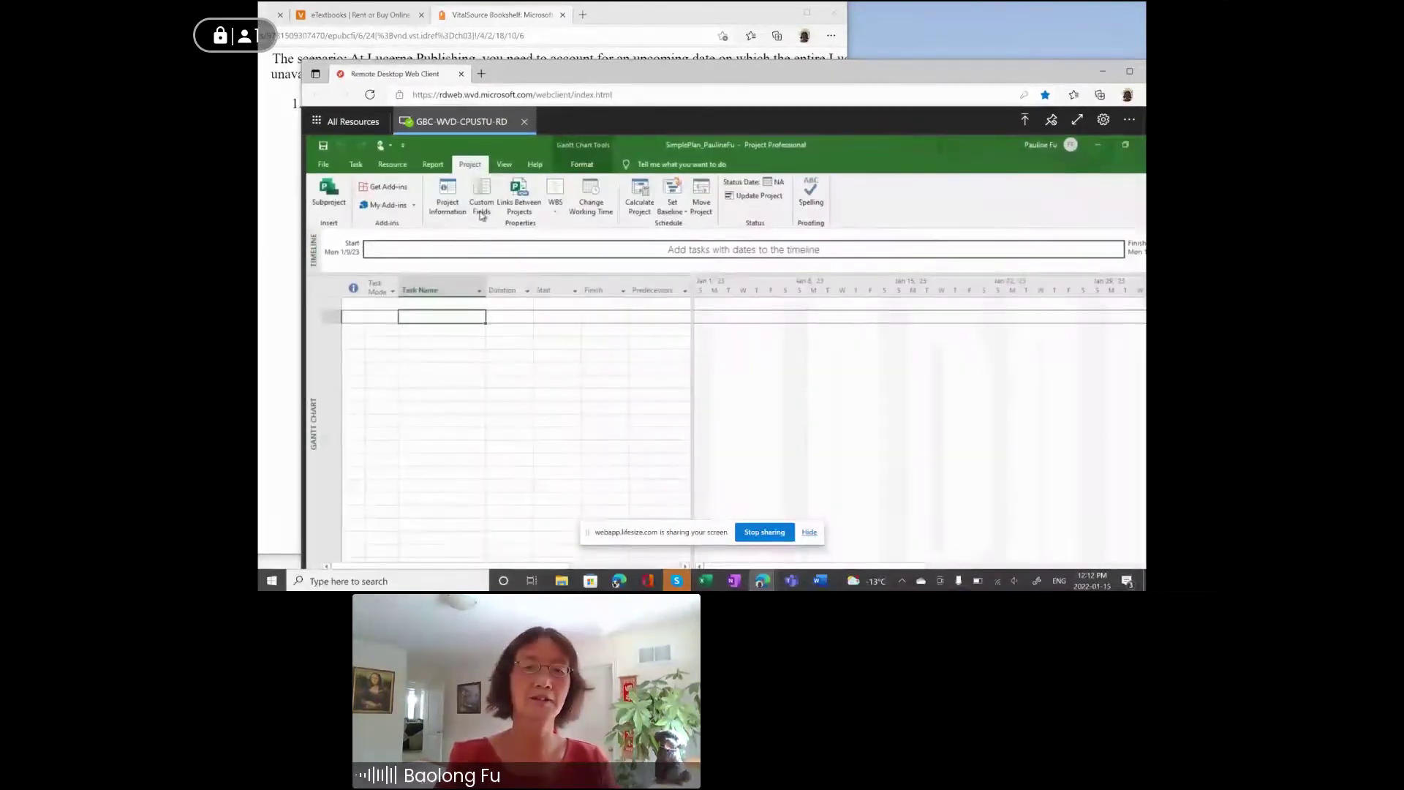
click(592, 208)
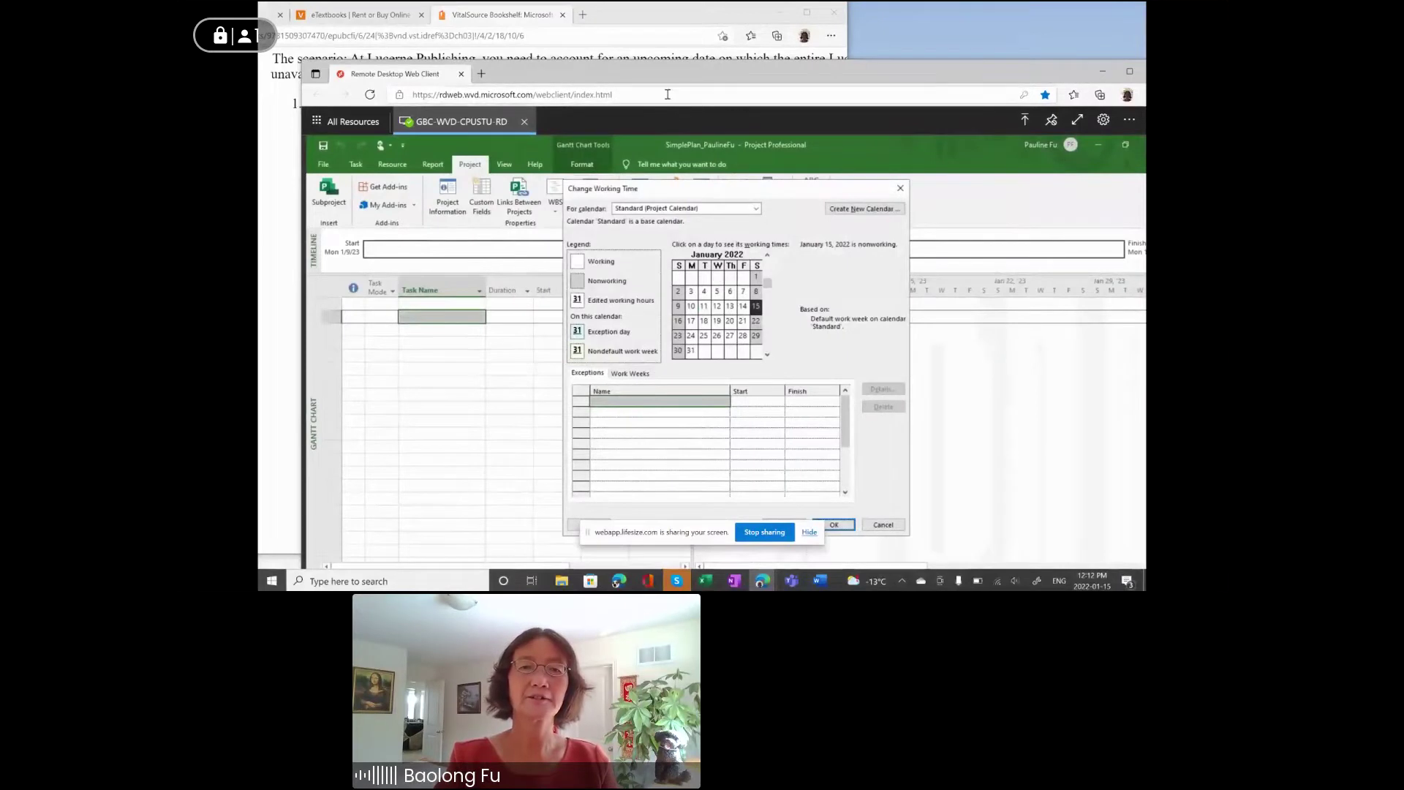
drag(657, 73, 653, 180)
click(697, 149)
Step: Move the project calendar to January 2023 and select January 25
scroll(696, 149, right, 5)
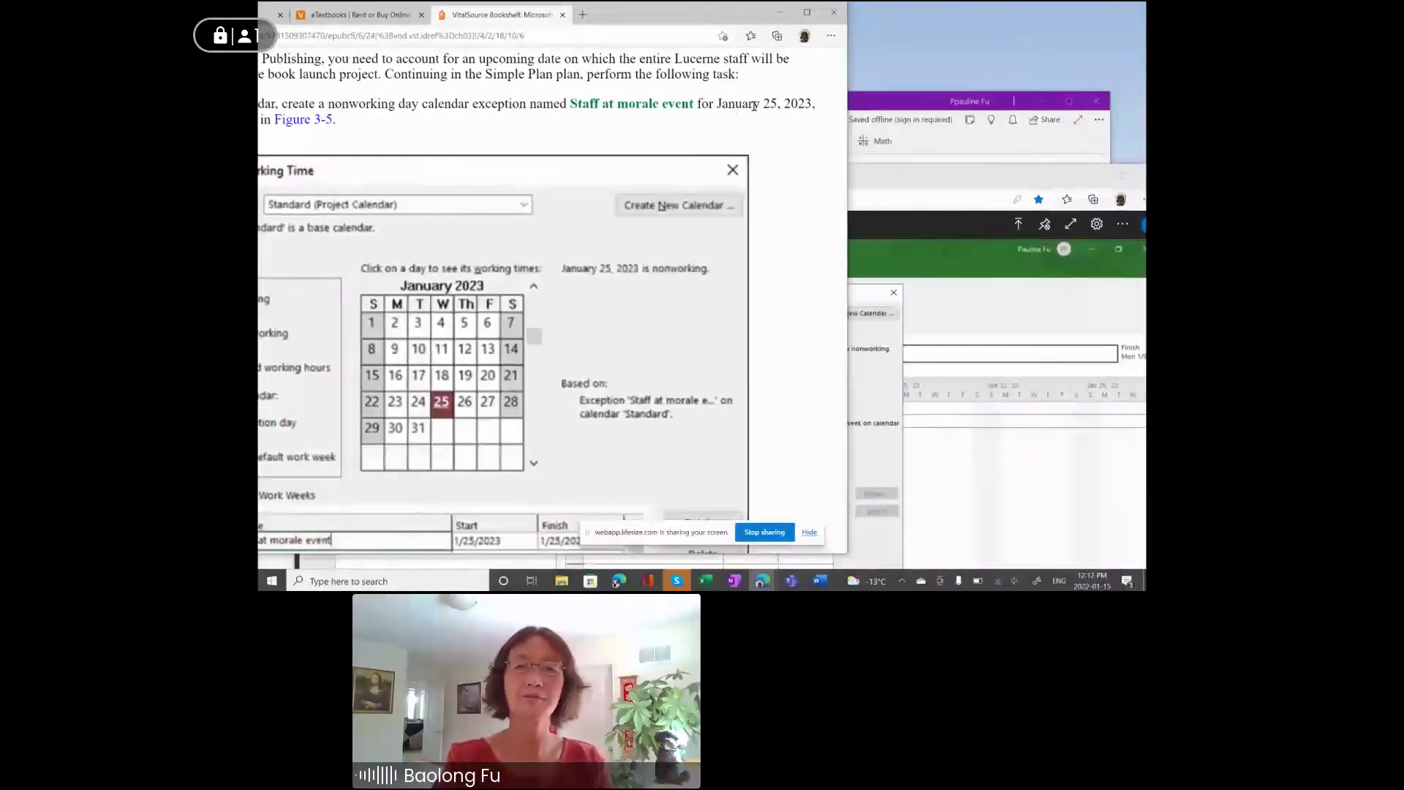
drag(922, 177, 923, 131)
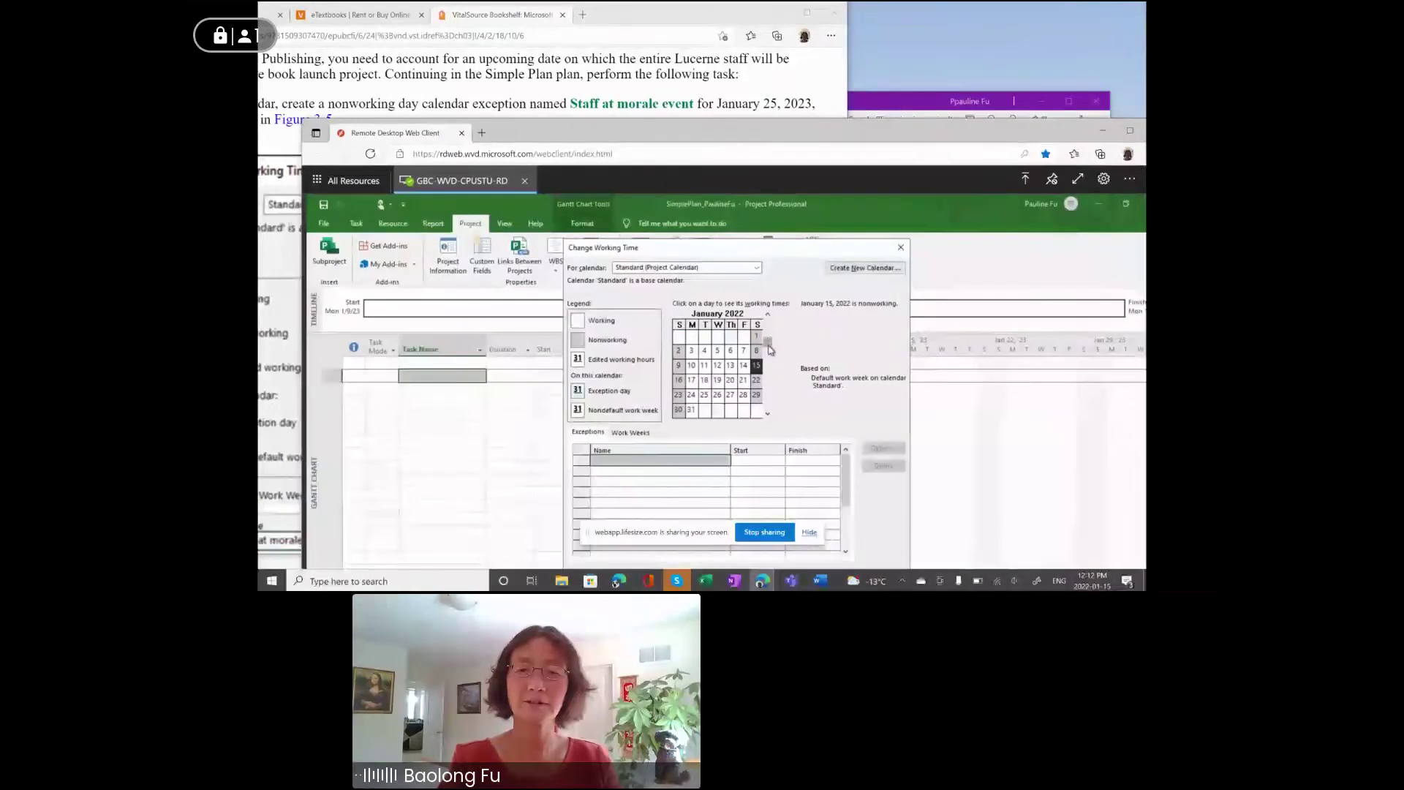
click(768, 414)
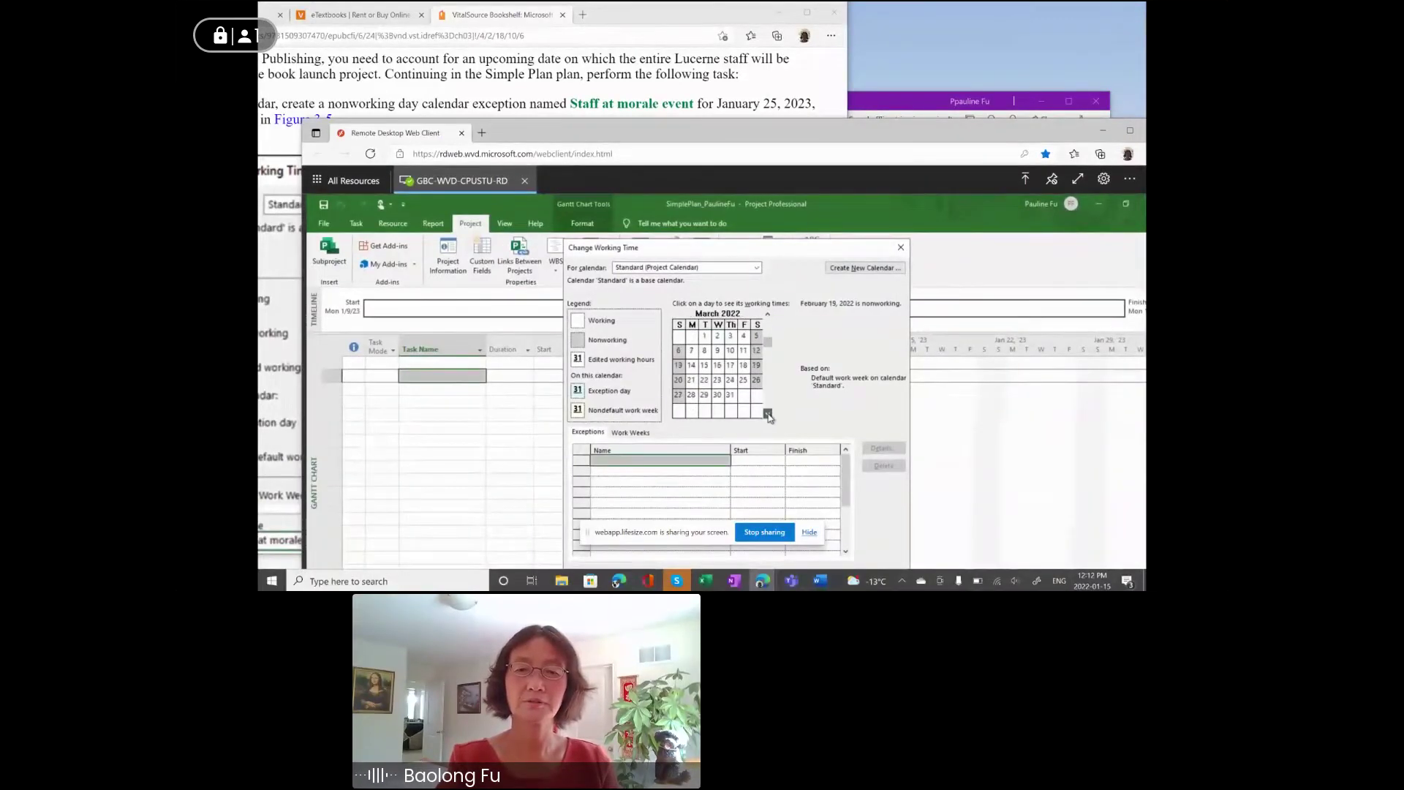
click(768, 414)
click(768, 414)
click(768, 414)
click(768, 414)
click(768, 414)
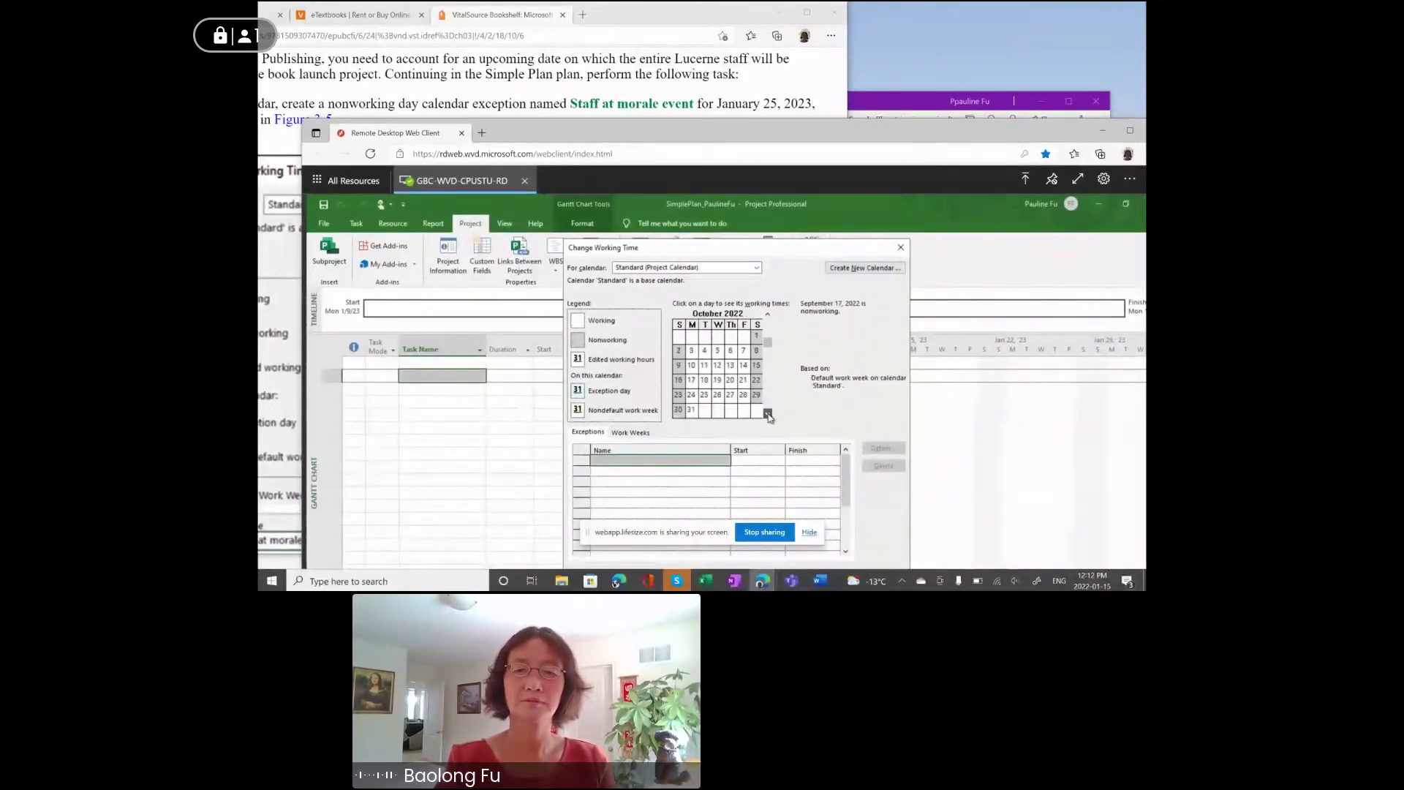
click(768, 414)
click(768, 414)
click(768, 414)
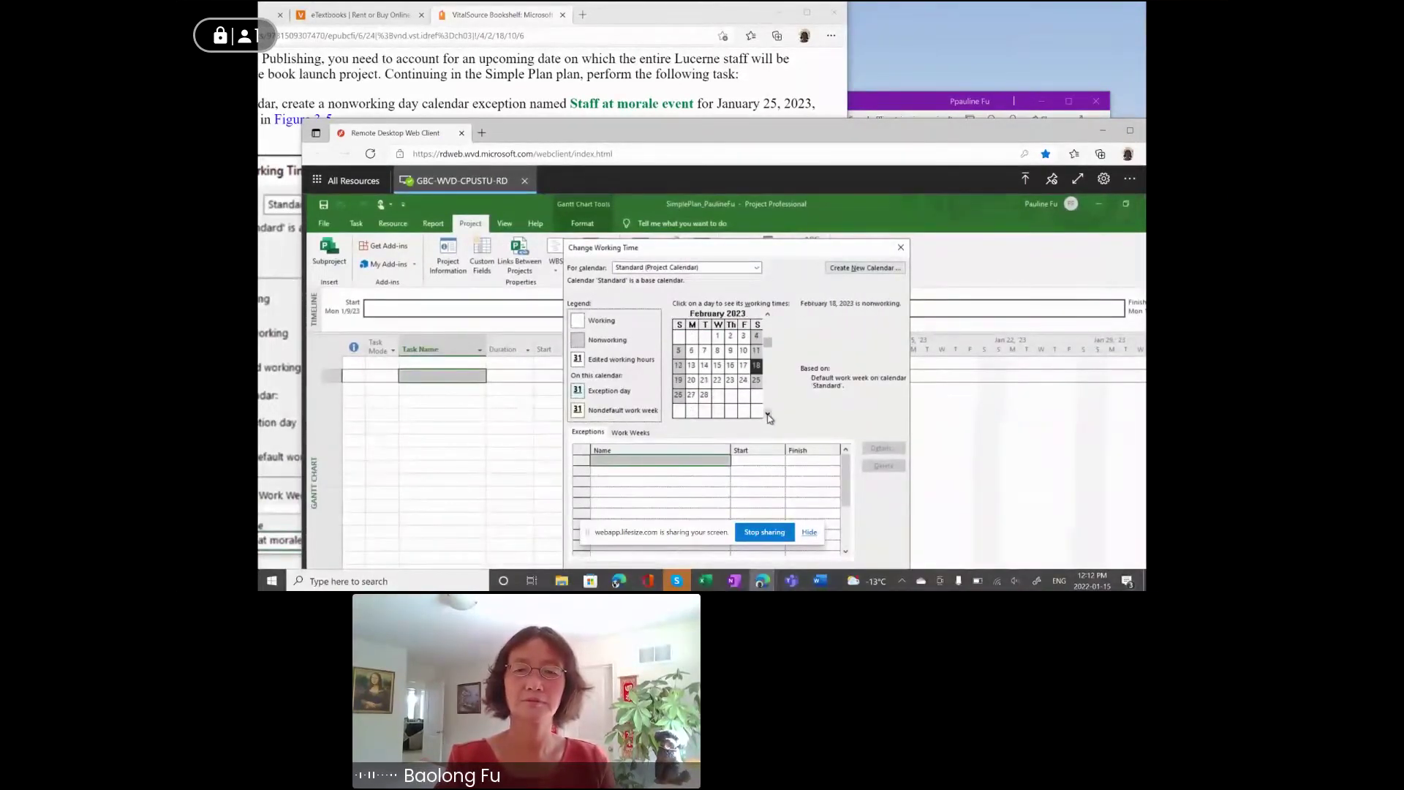
click(768, 314)
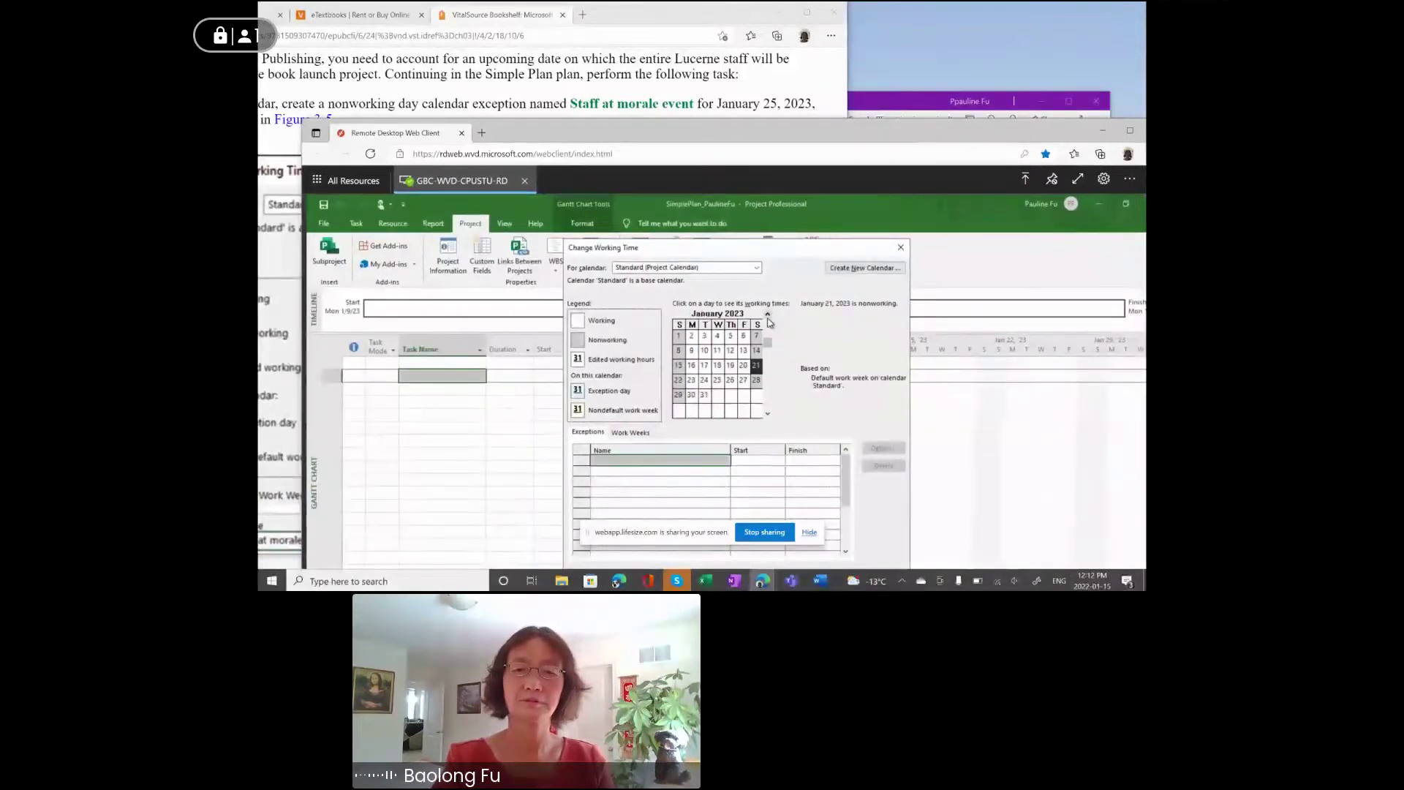
click(717, 380)
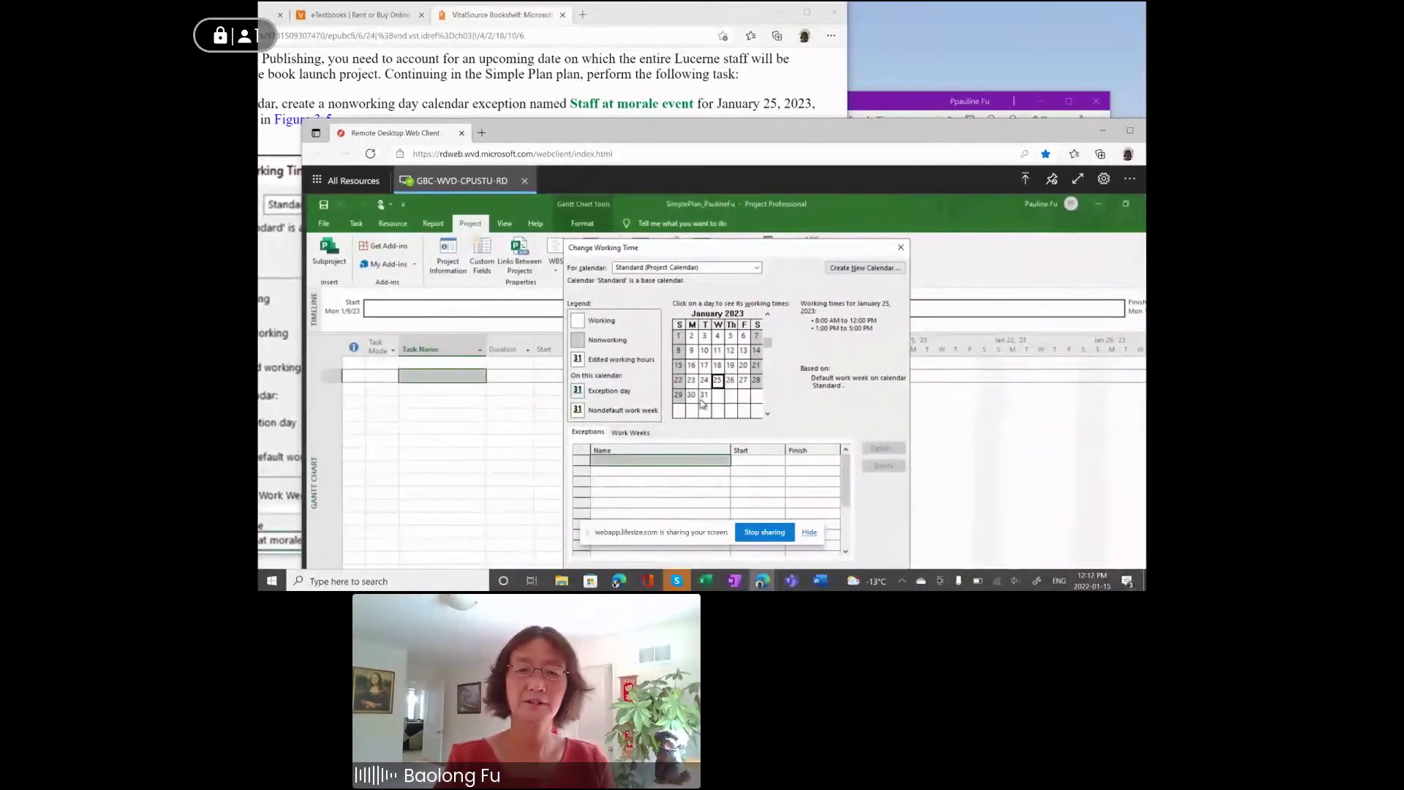
Step: Name a new calendar exception 'Staff at morale event'
click(601, 458)
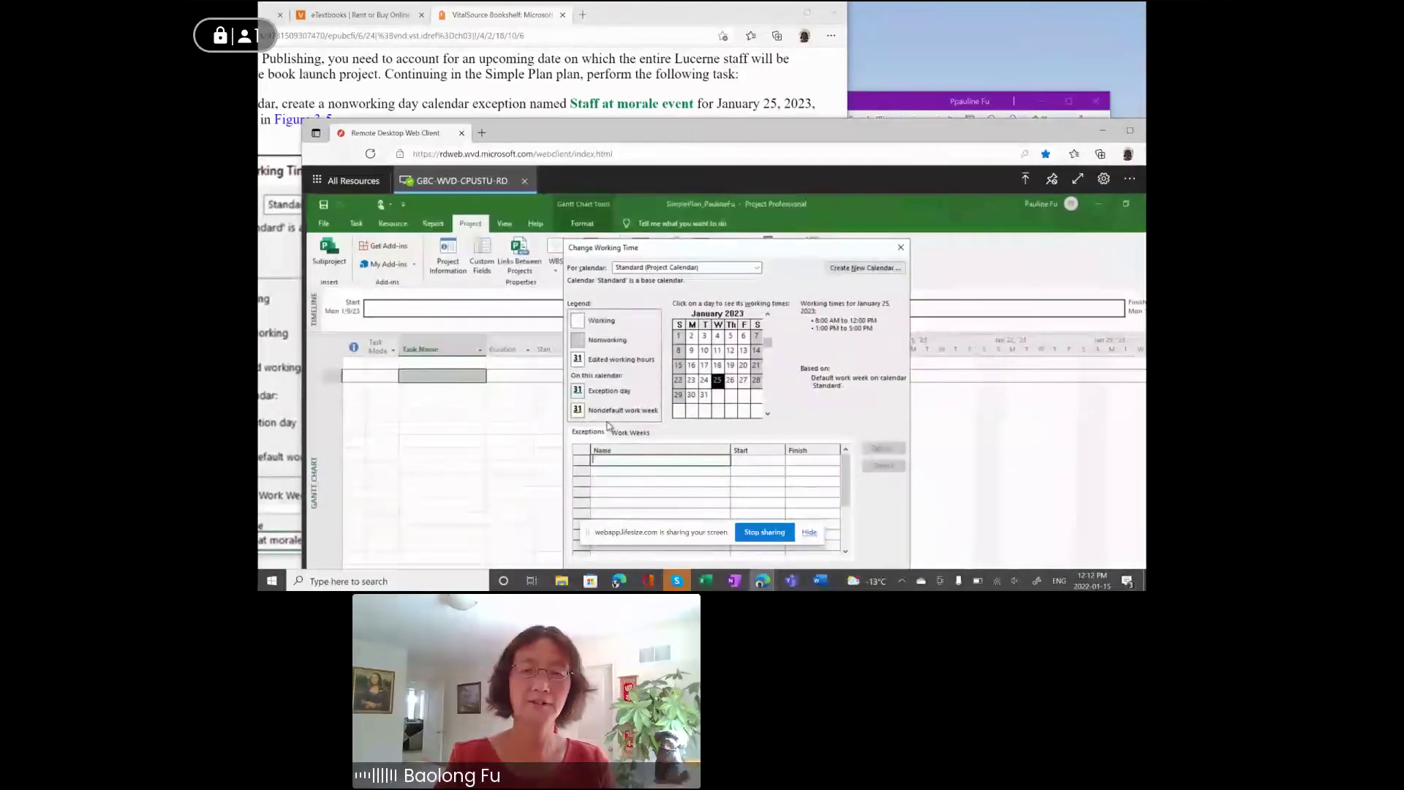
text(Staff)
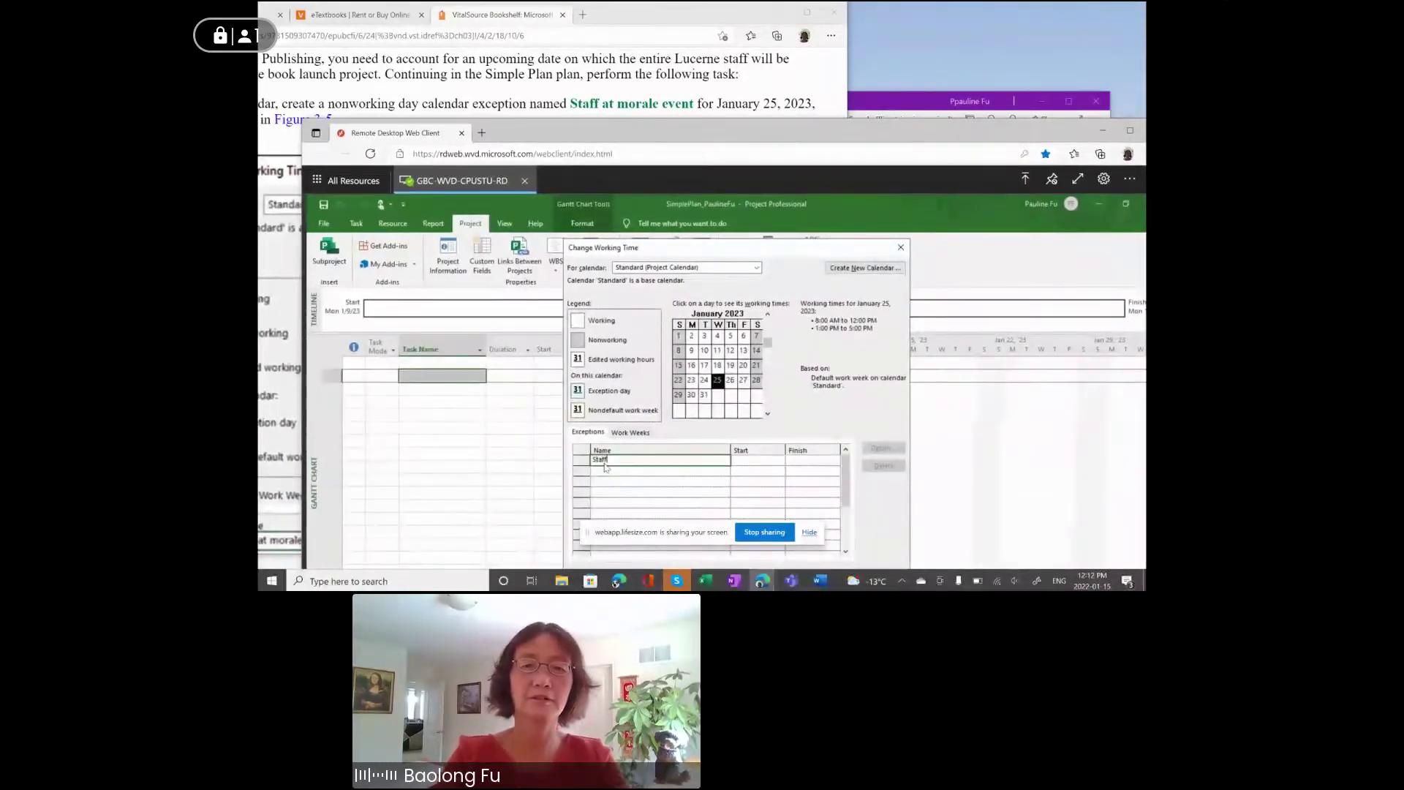
text( at moral event)
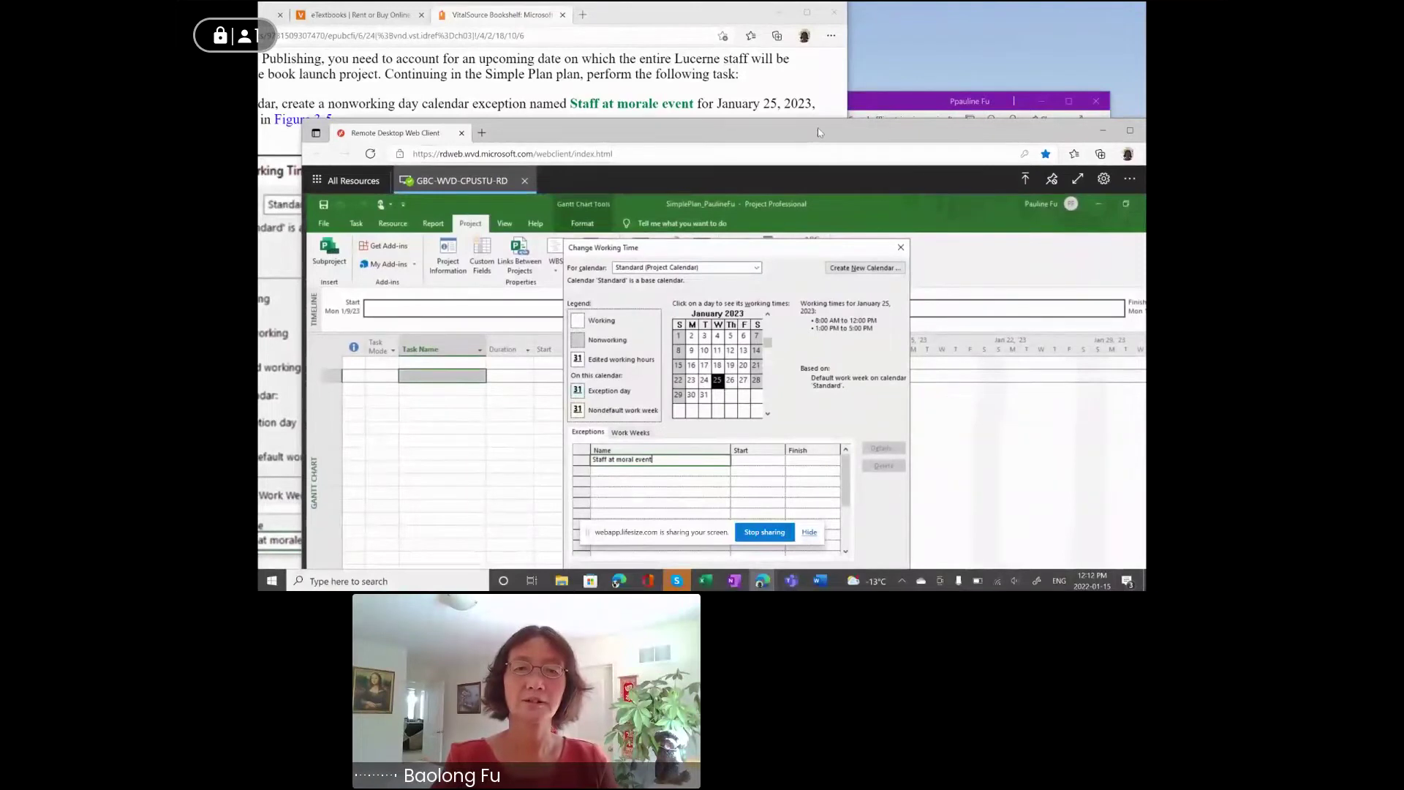
drag(818, 132, 888, 84)
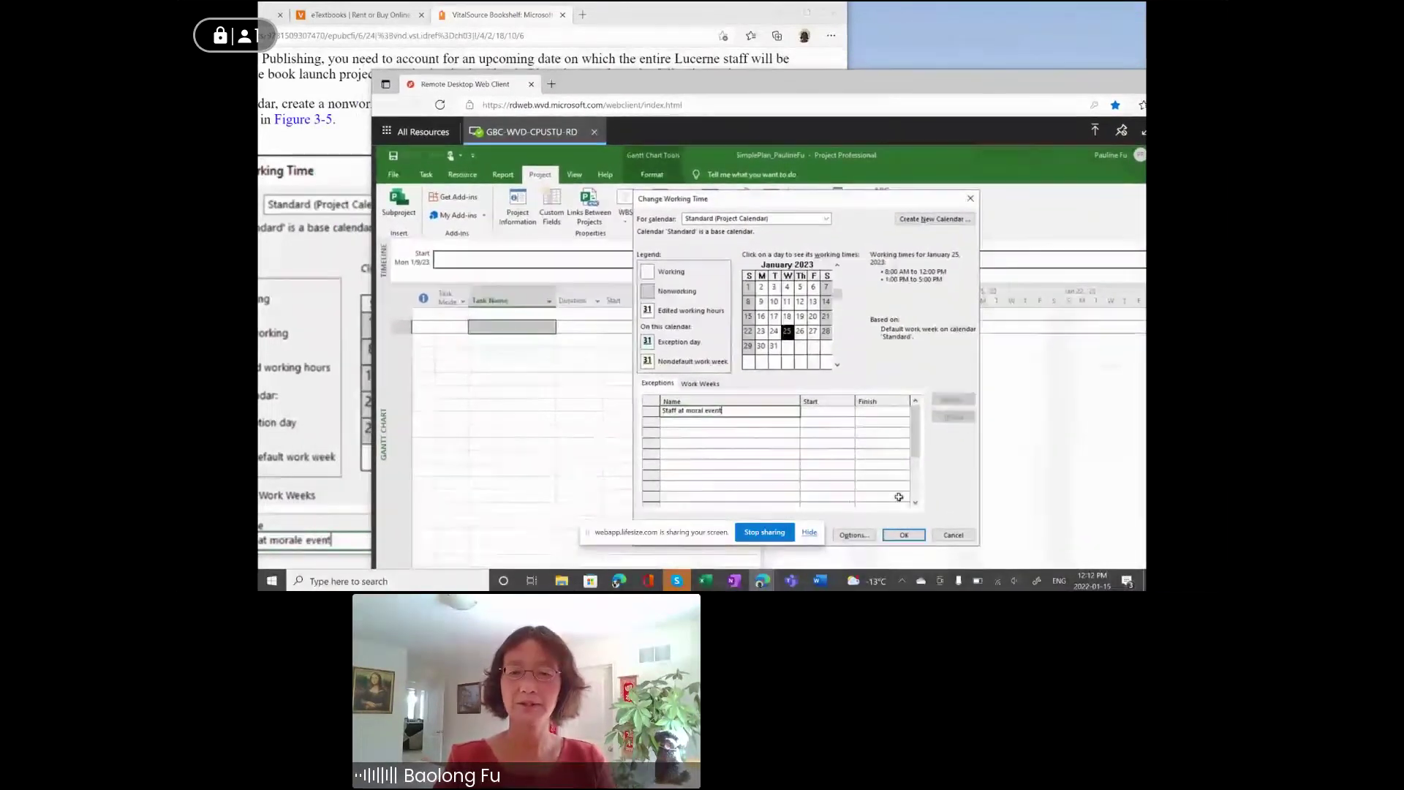
Step: Save the calendar exception and bring the e-book forward
click(904, 535)
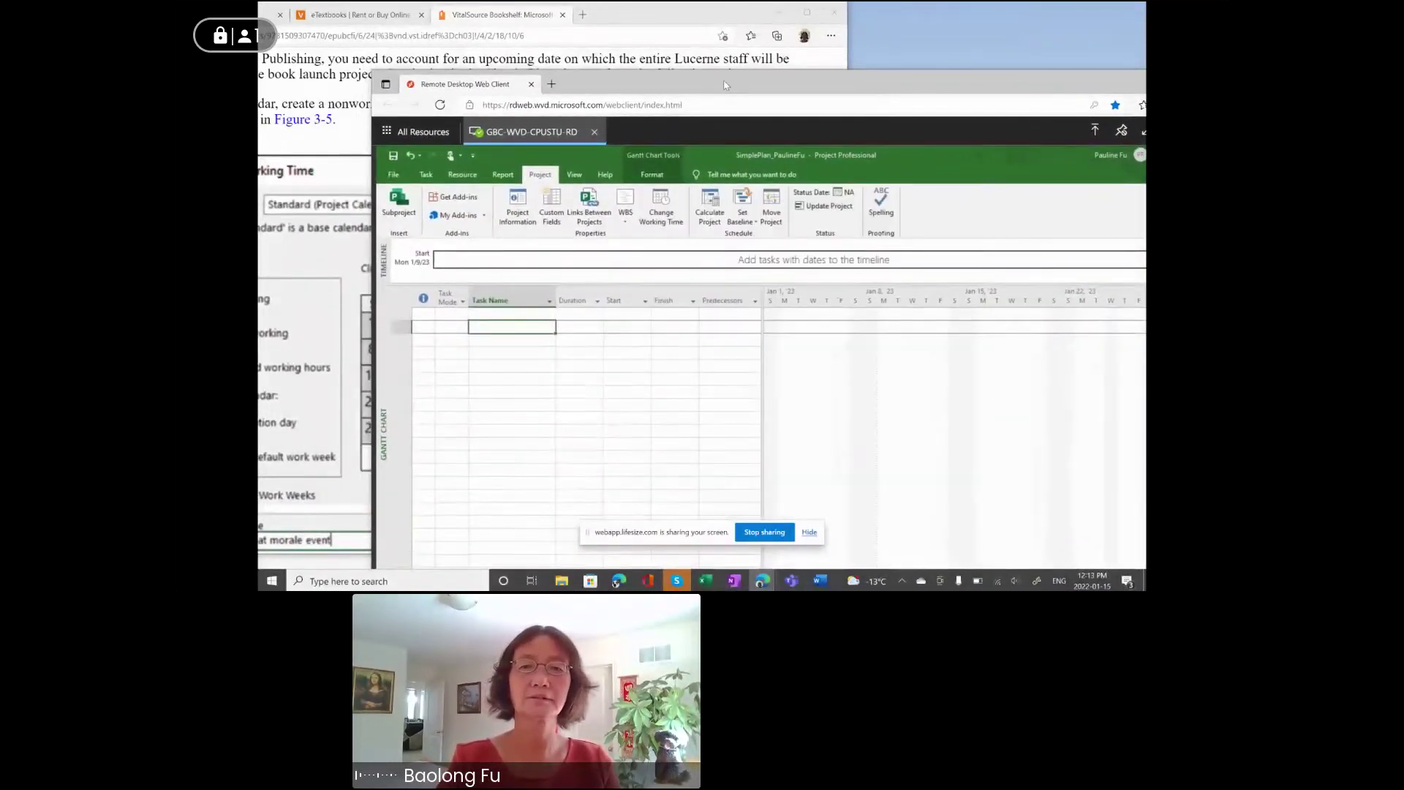
drag(720, 89, 764, 188)
drag(635, 20, 799, 20)
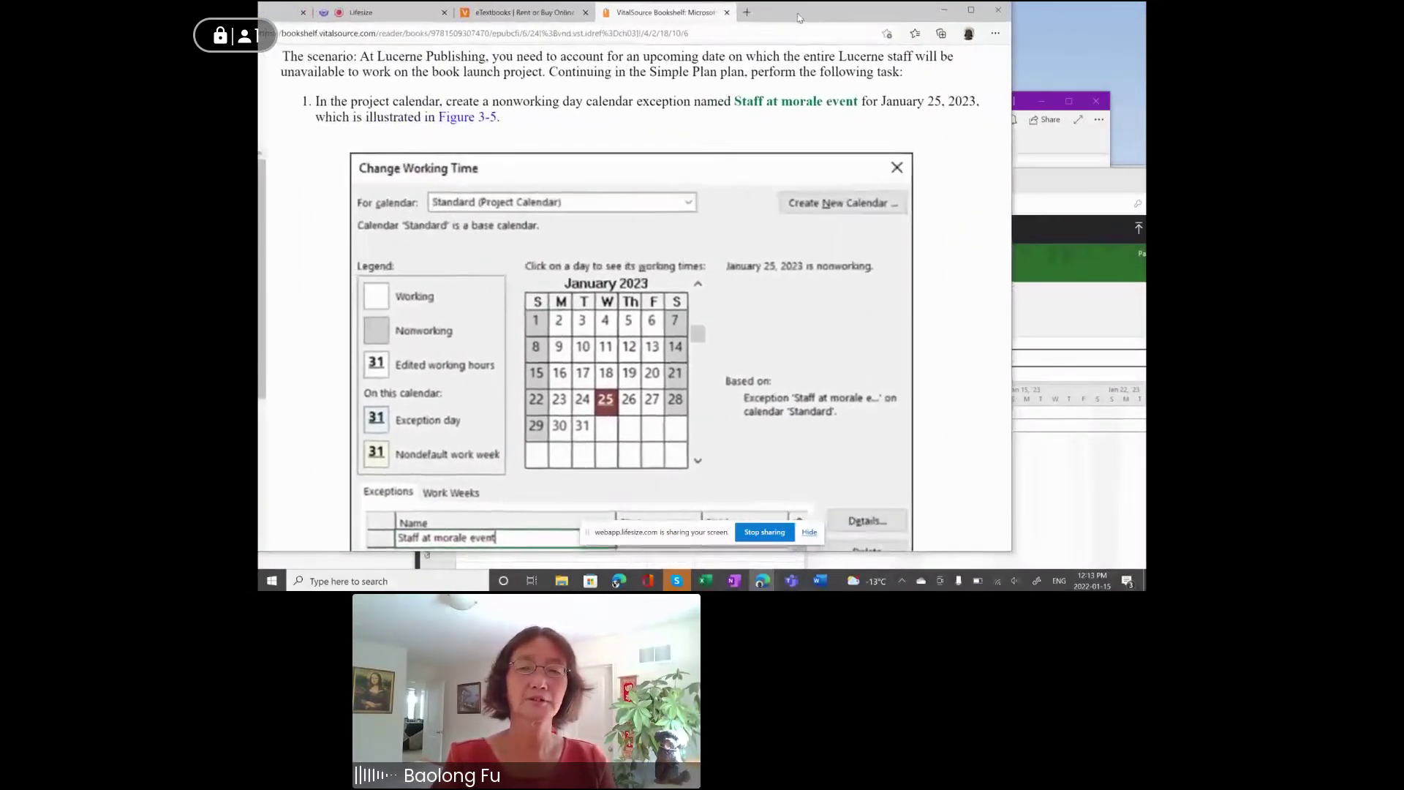
Step: Scroll the book to 'Enter the plan title and other properties', then return to Project
scroll(708, 227, down, 3)
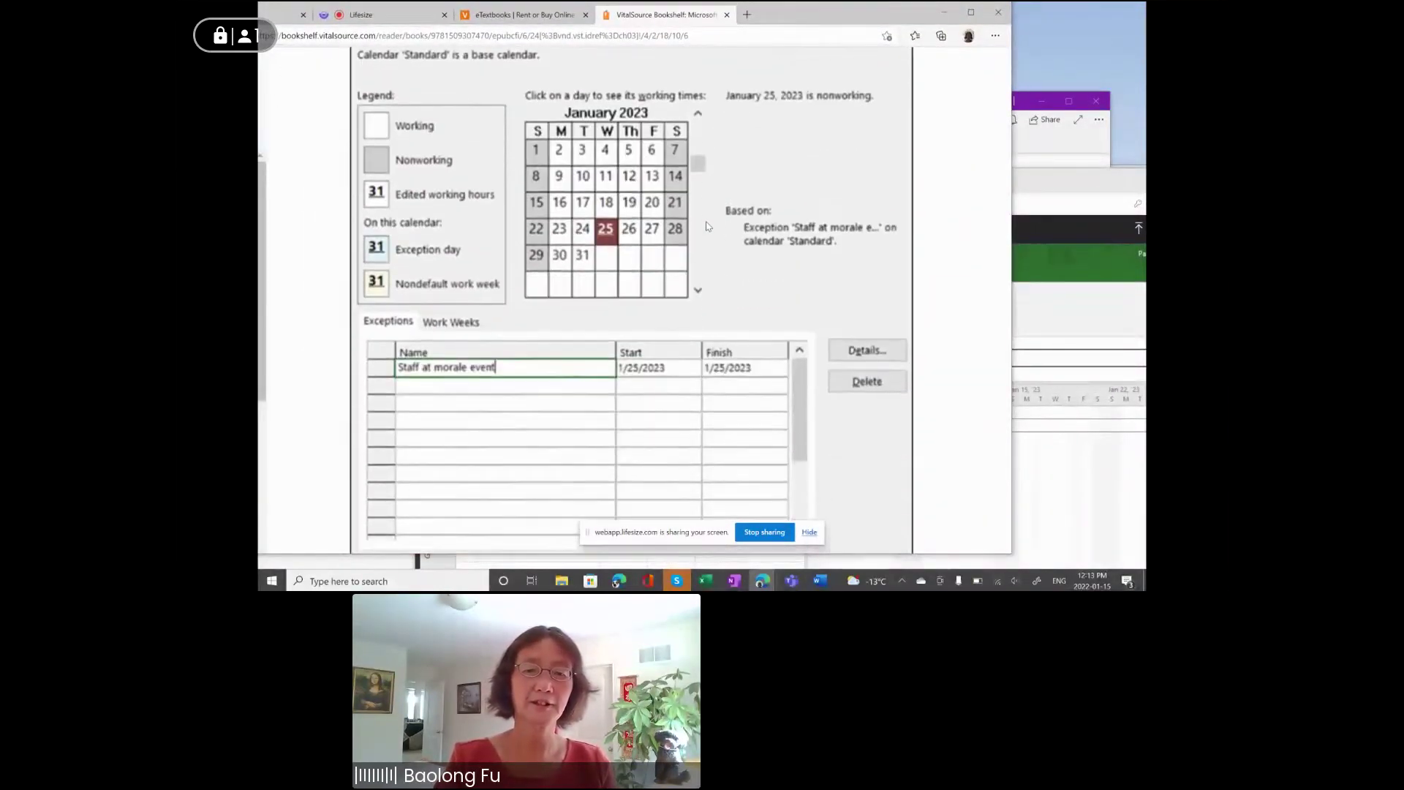
scroll(708, 227, down, 1)
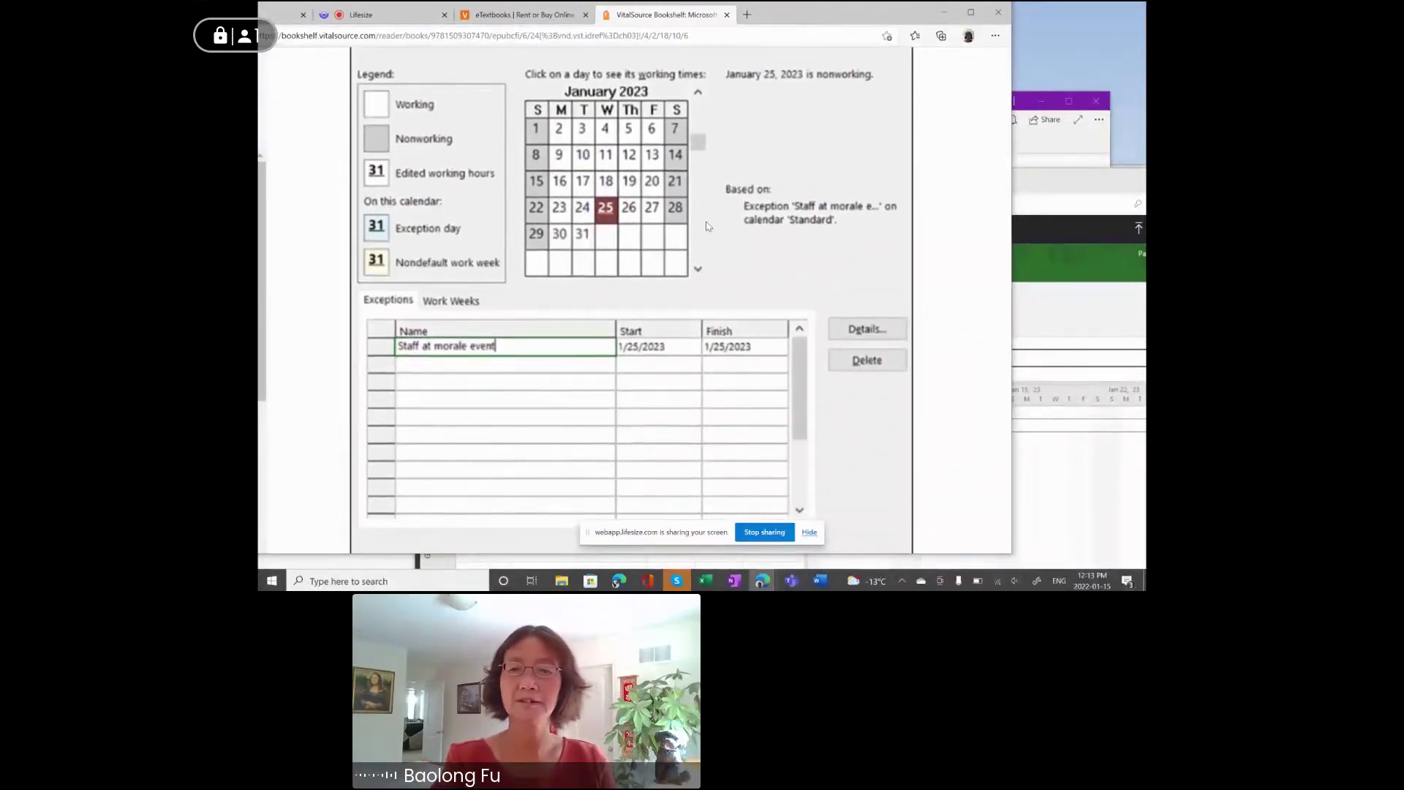
scroll(694, 335, down, 9)
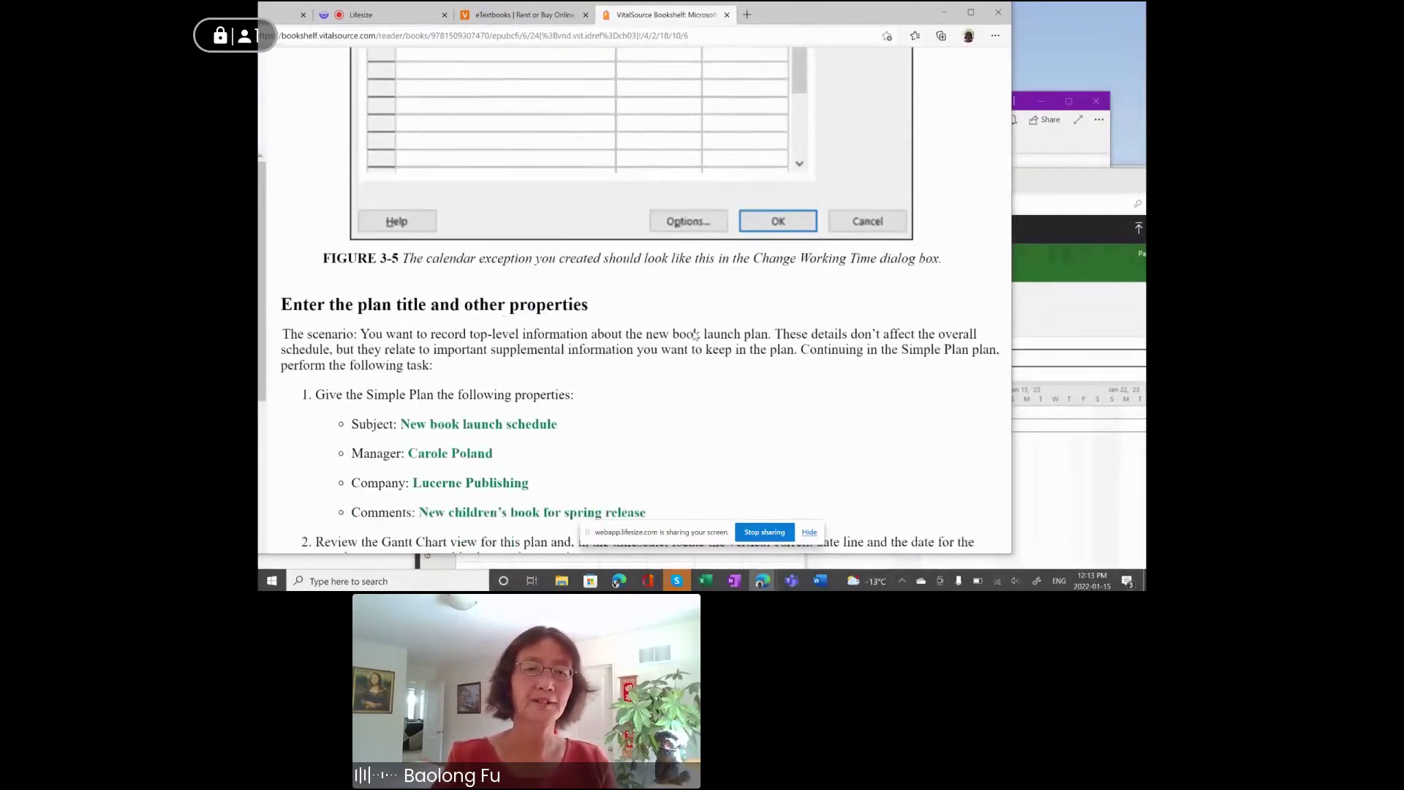
scroll(695, 335, down, 1)
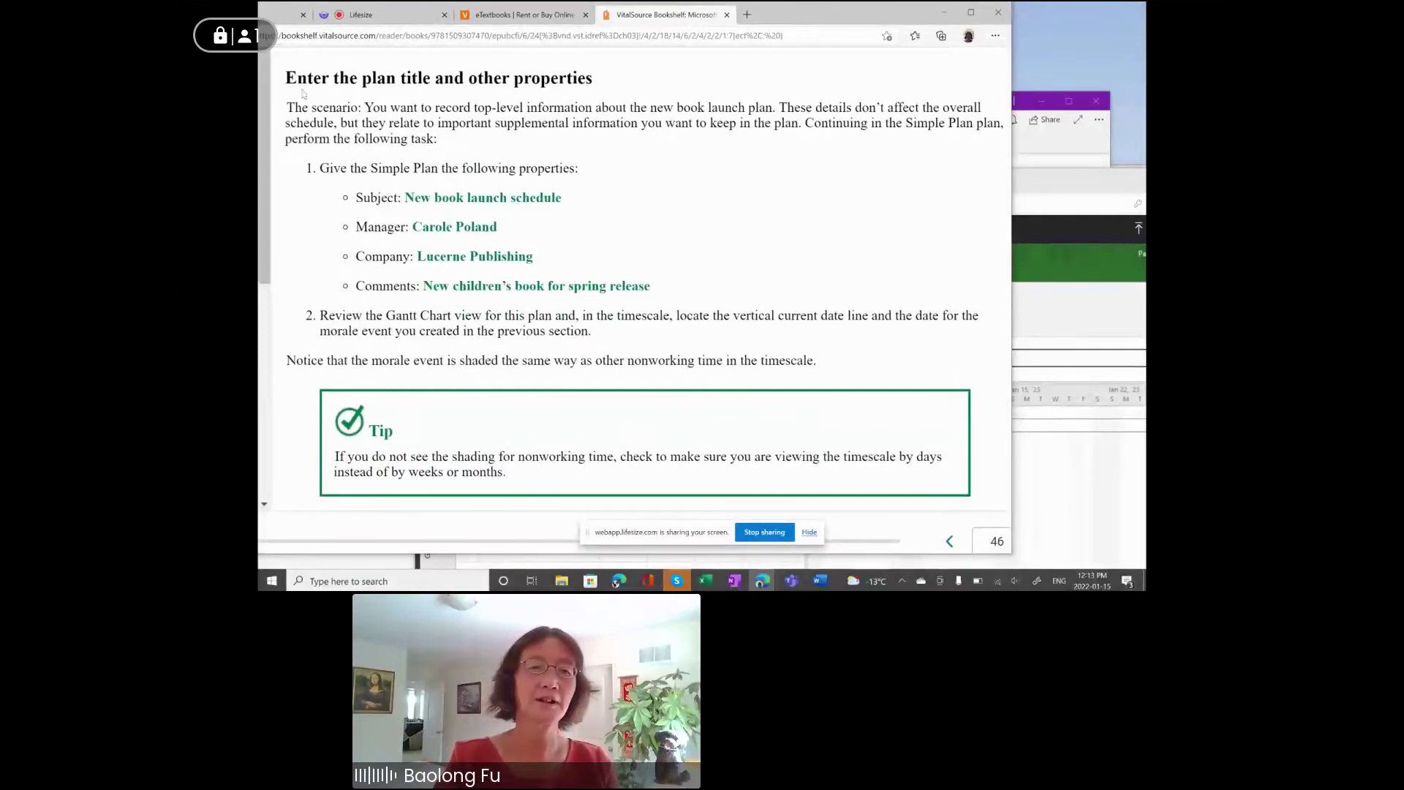
drag(290, 77, 619, 89)
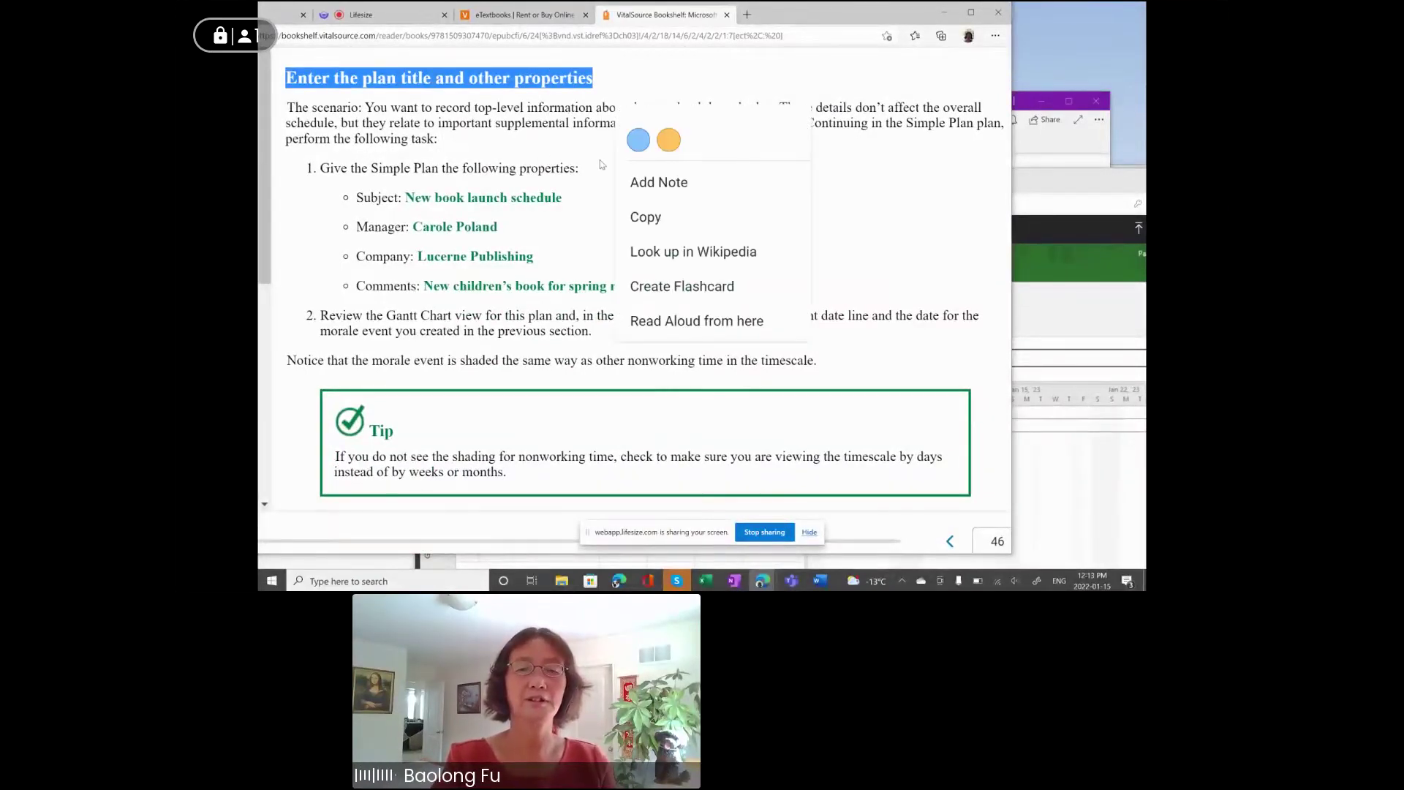
drag(1047, 182, 958, 66)
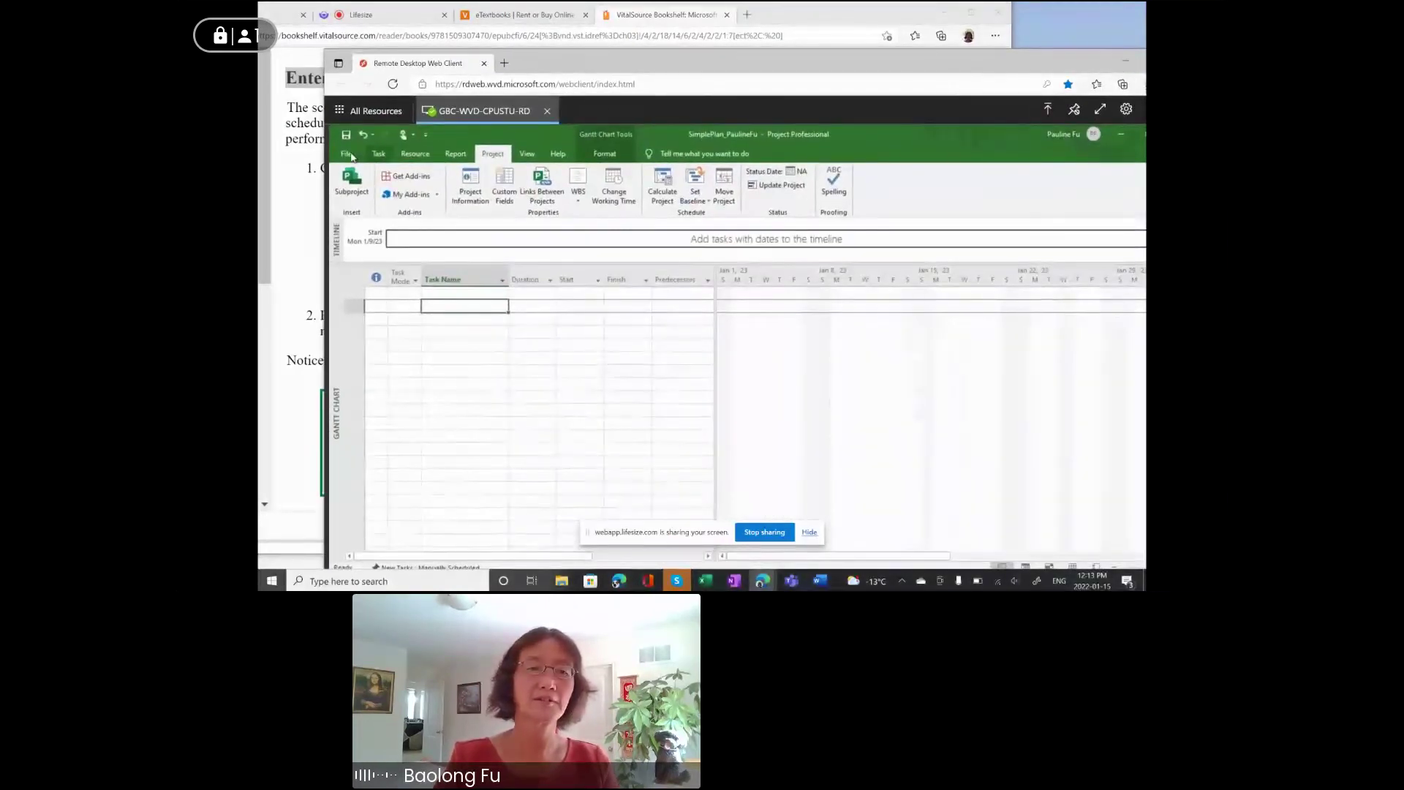
Step: Open SimplePlan's Advanced Properties summary sheet next to the textbook's property list
click(350, 155)
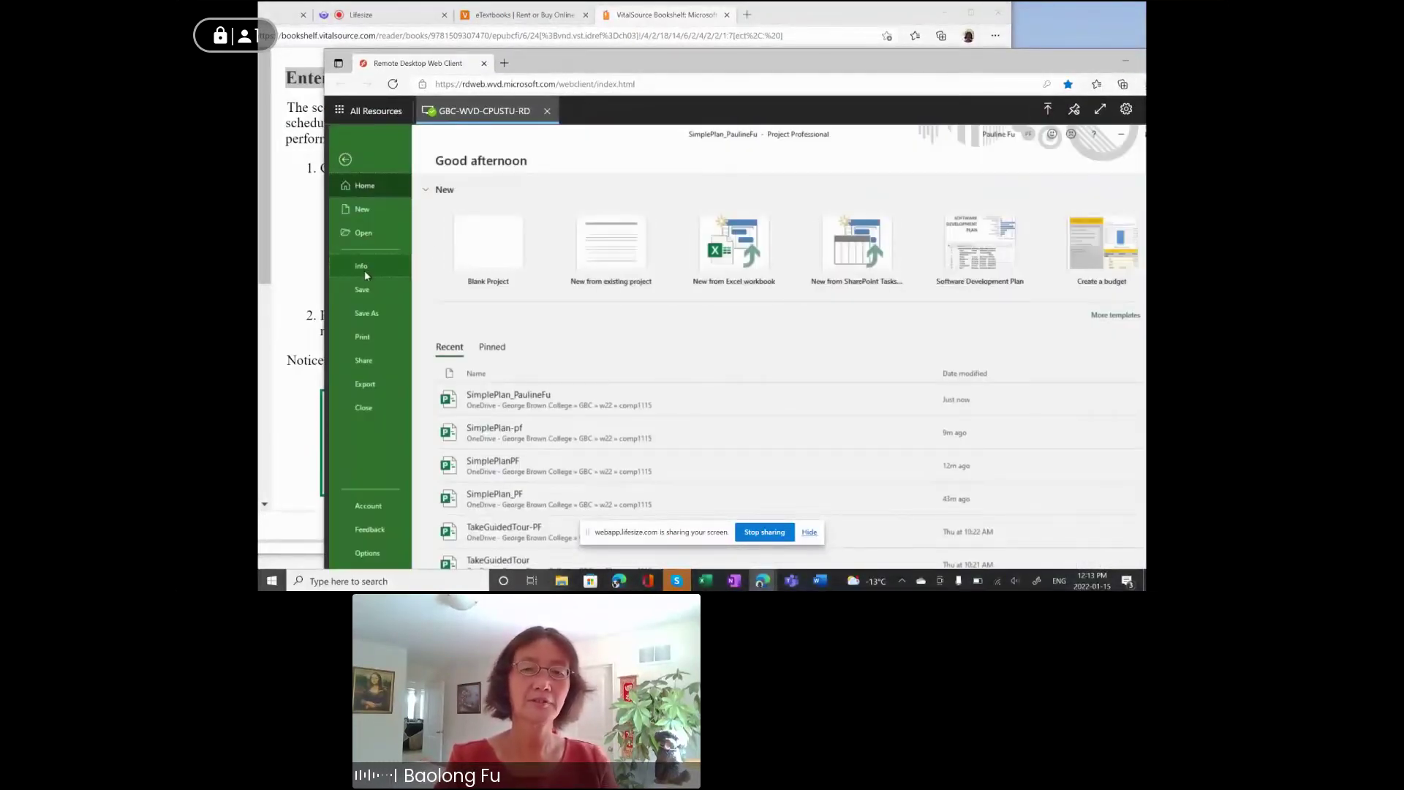
click(364, 272)
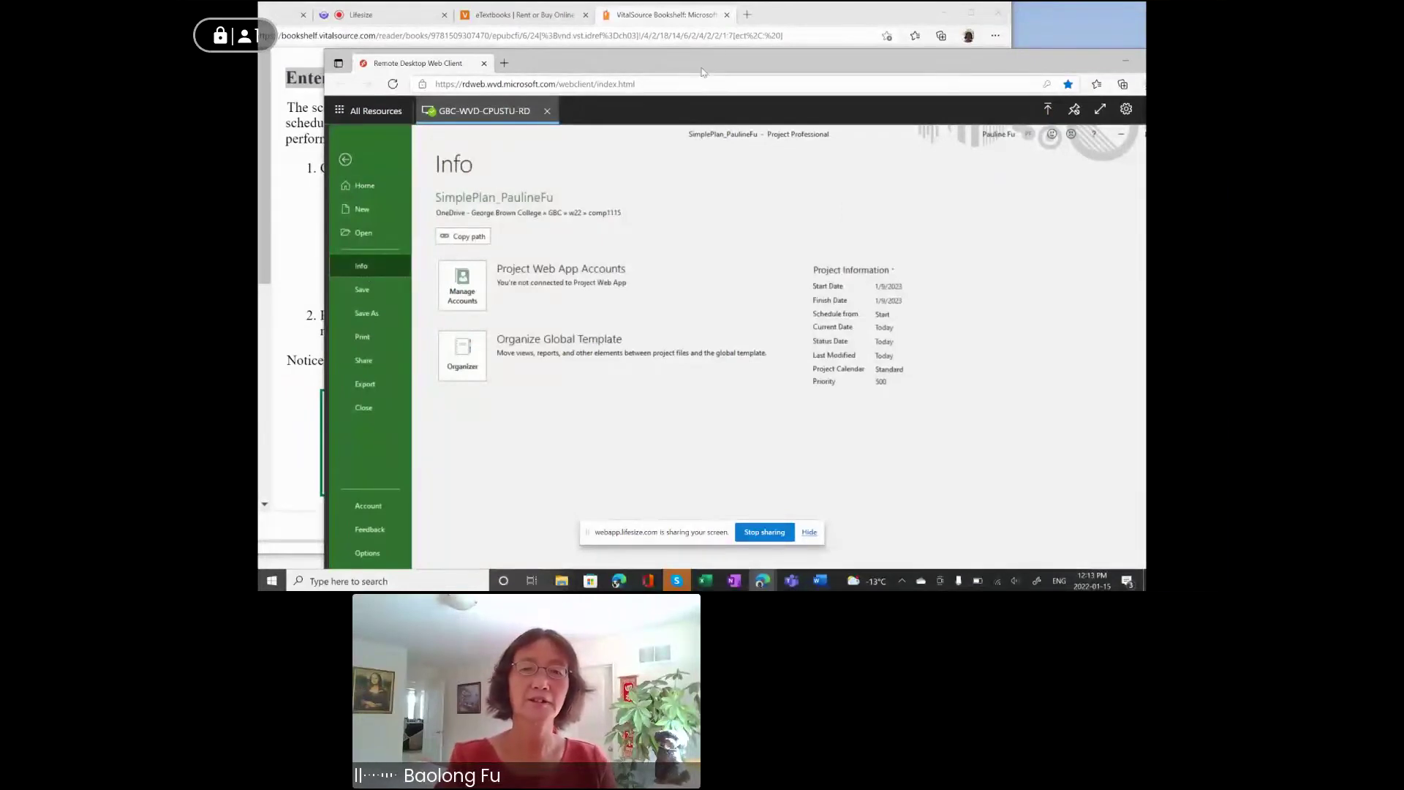
drag(727, 59, 662, 43)
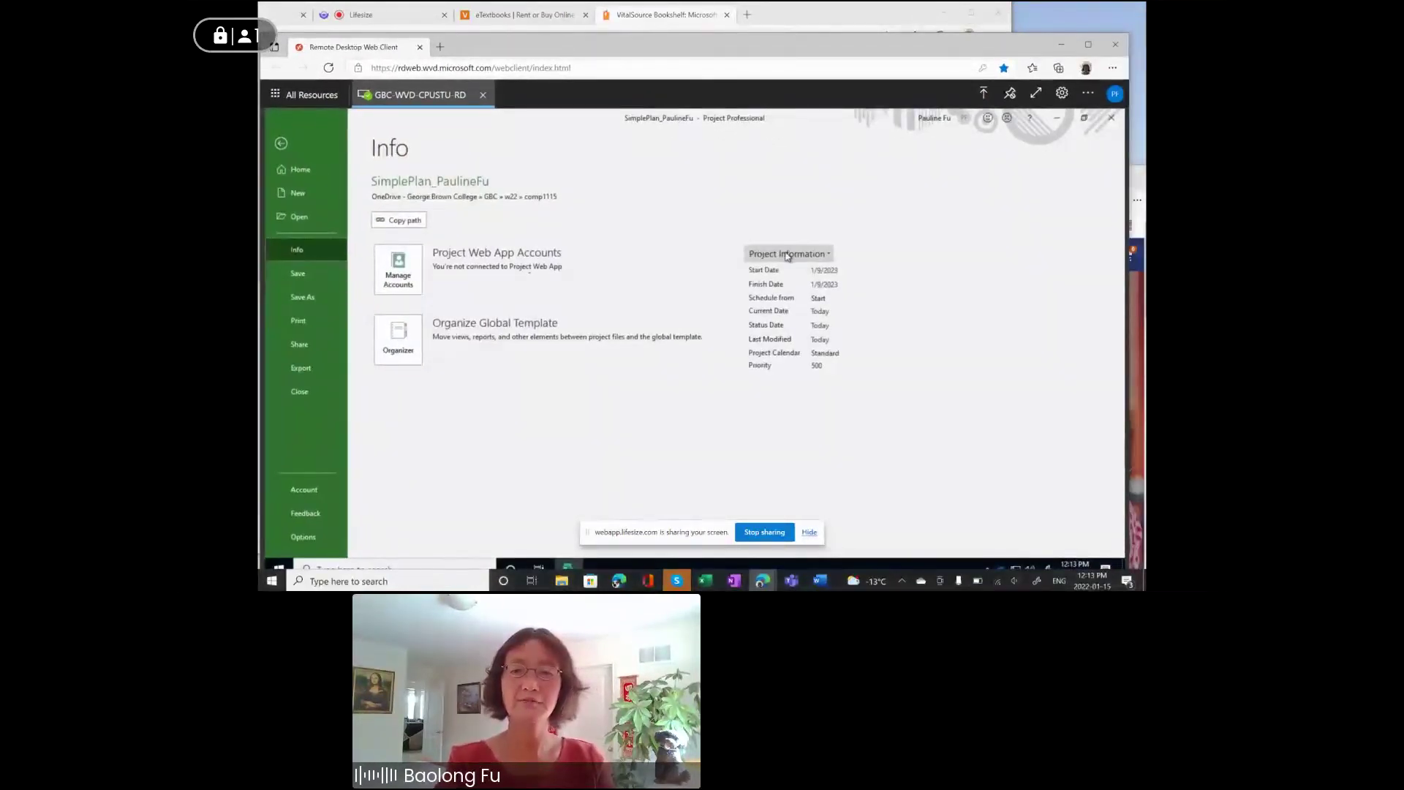
click(829, 254)
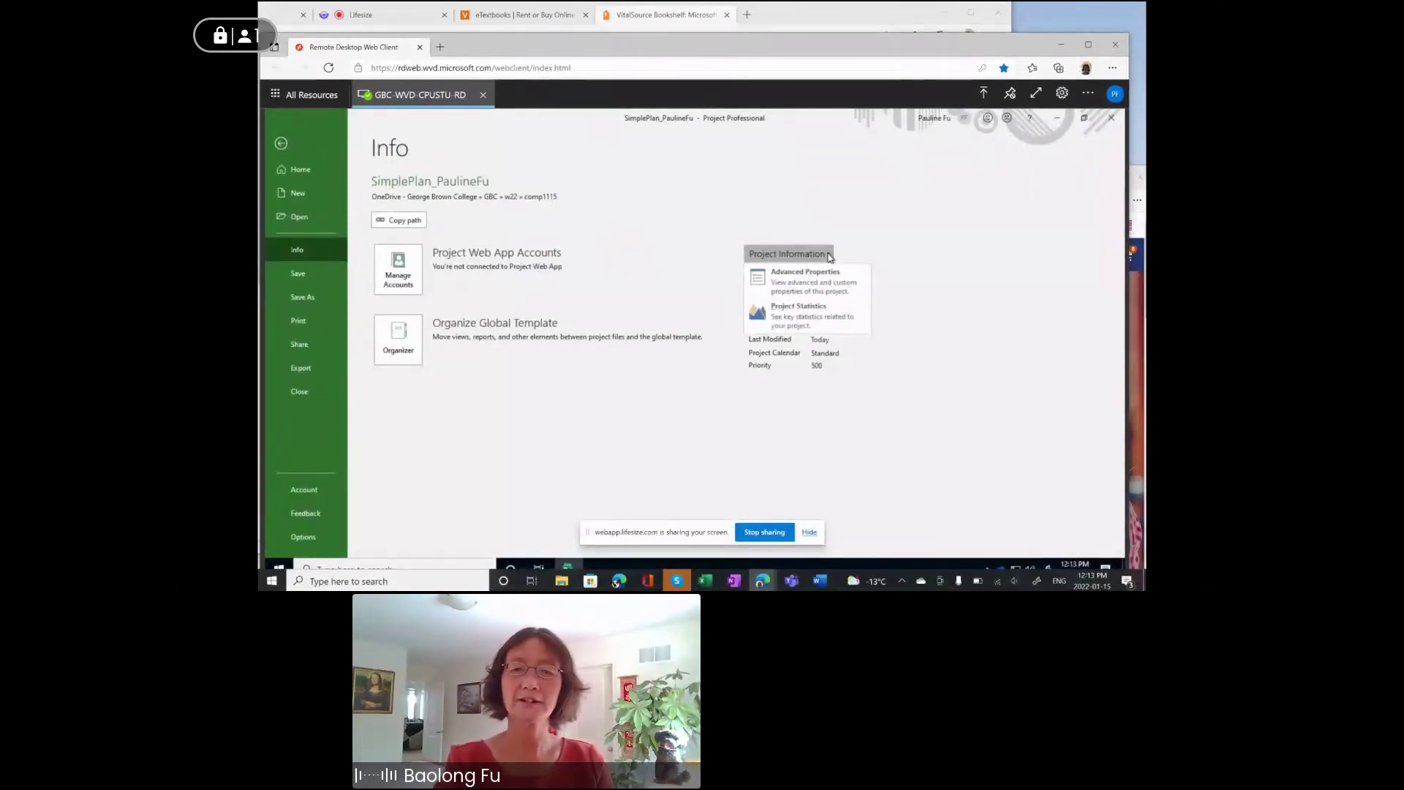
click(803, 284)
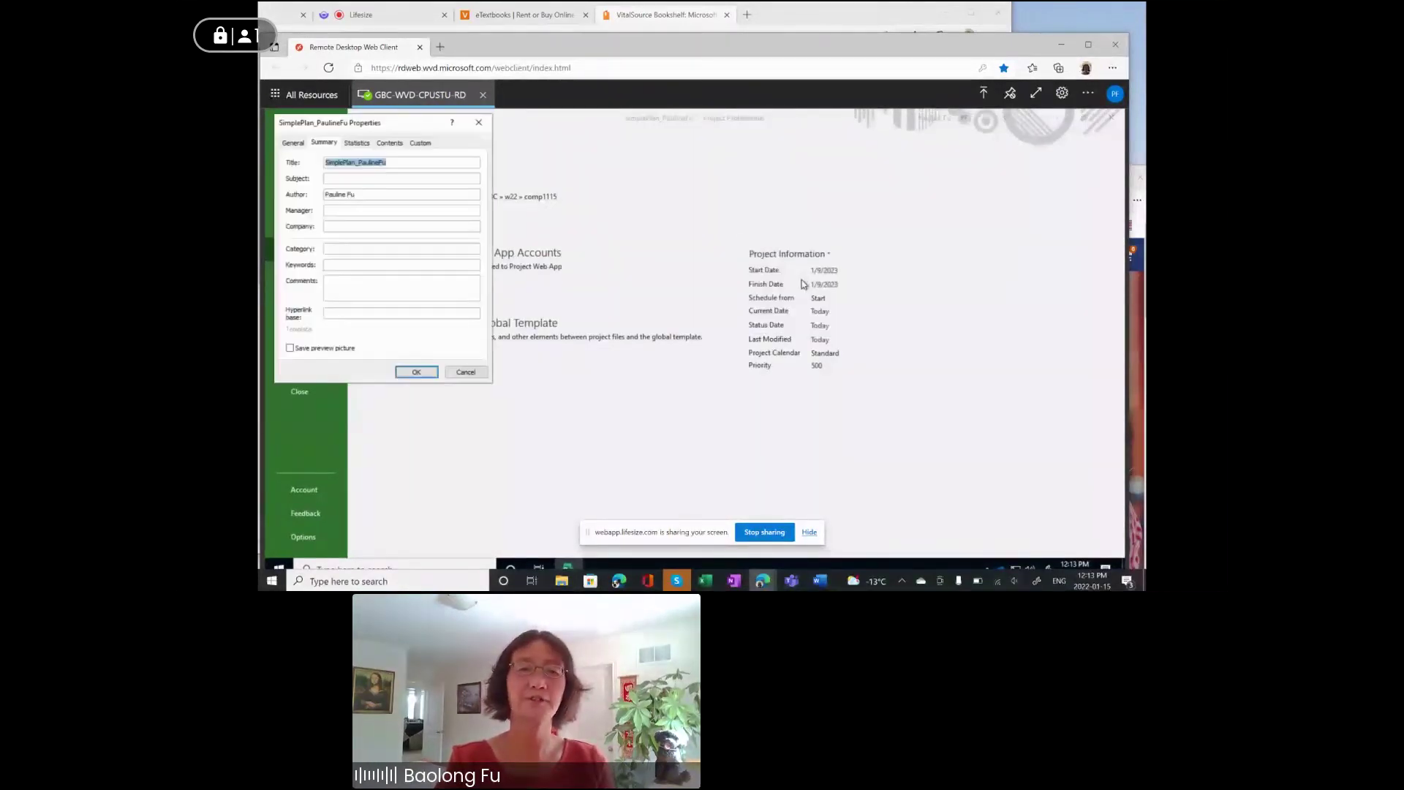
drag(448, 121, 691, 182)
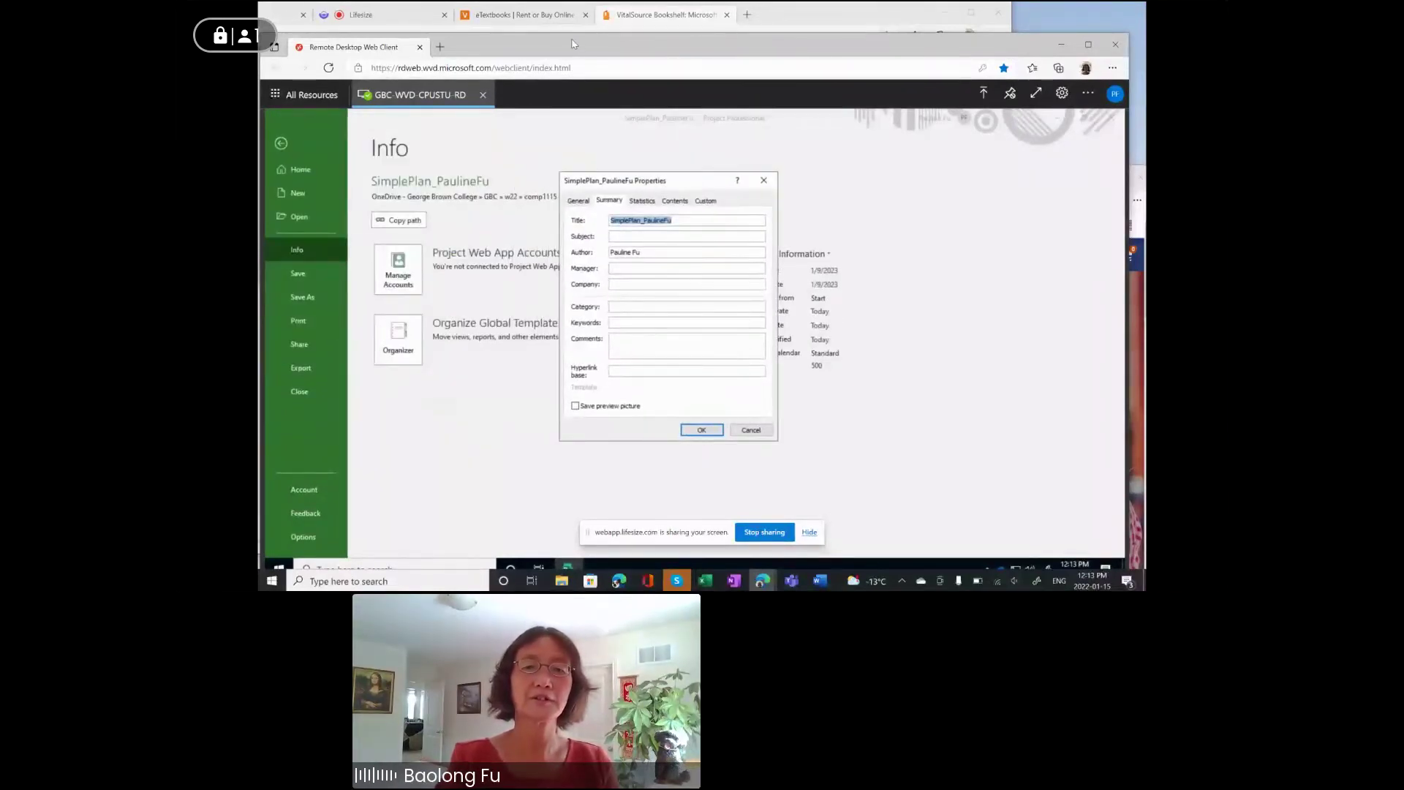
drag(571, 46, 909, 68)
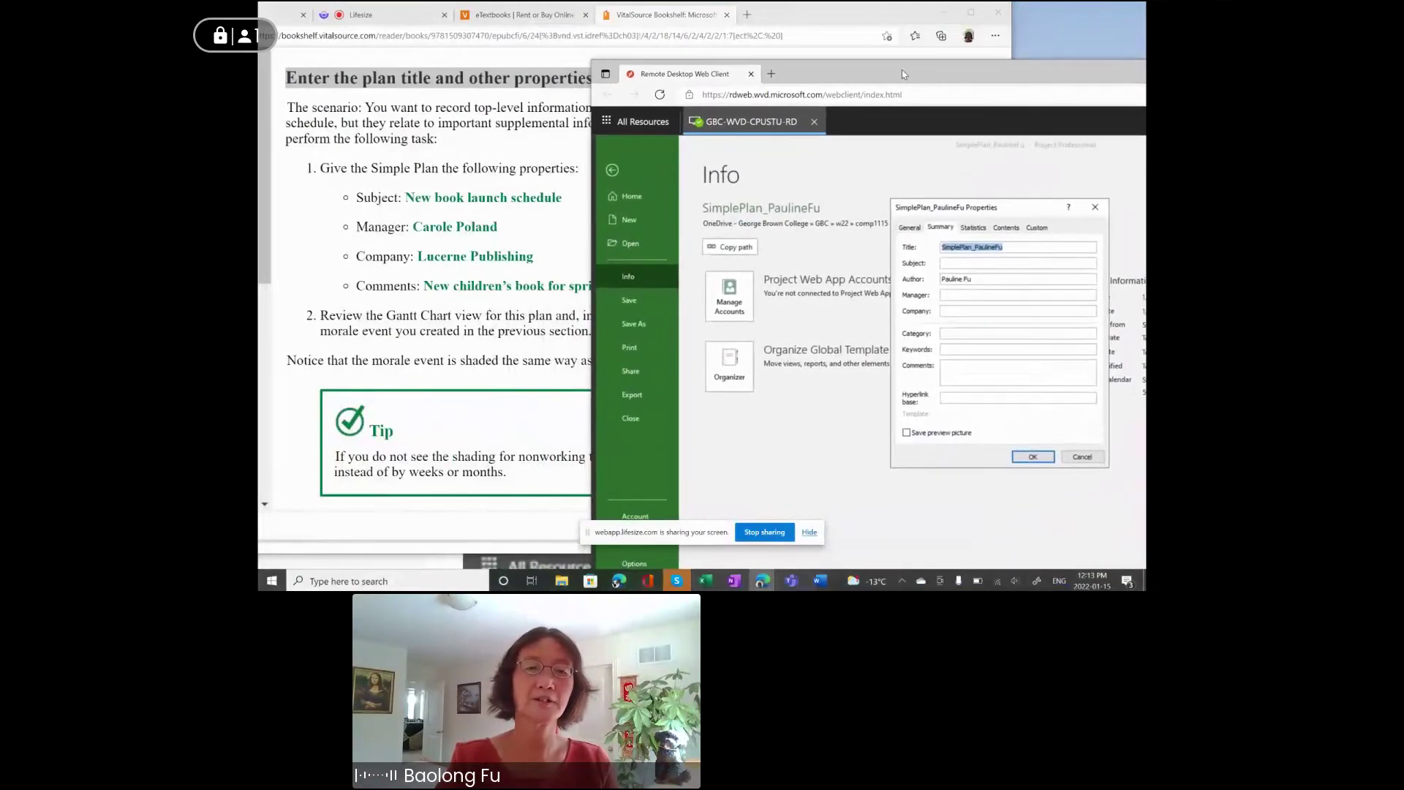
click(970, 262)
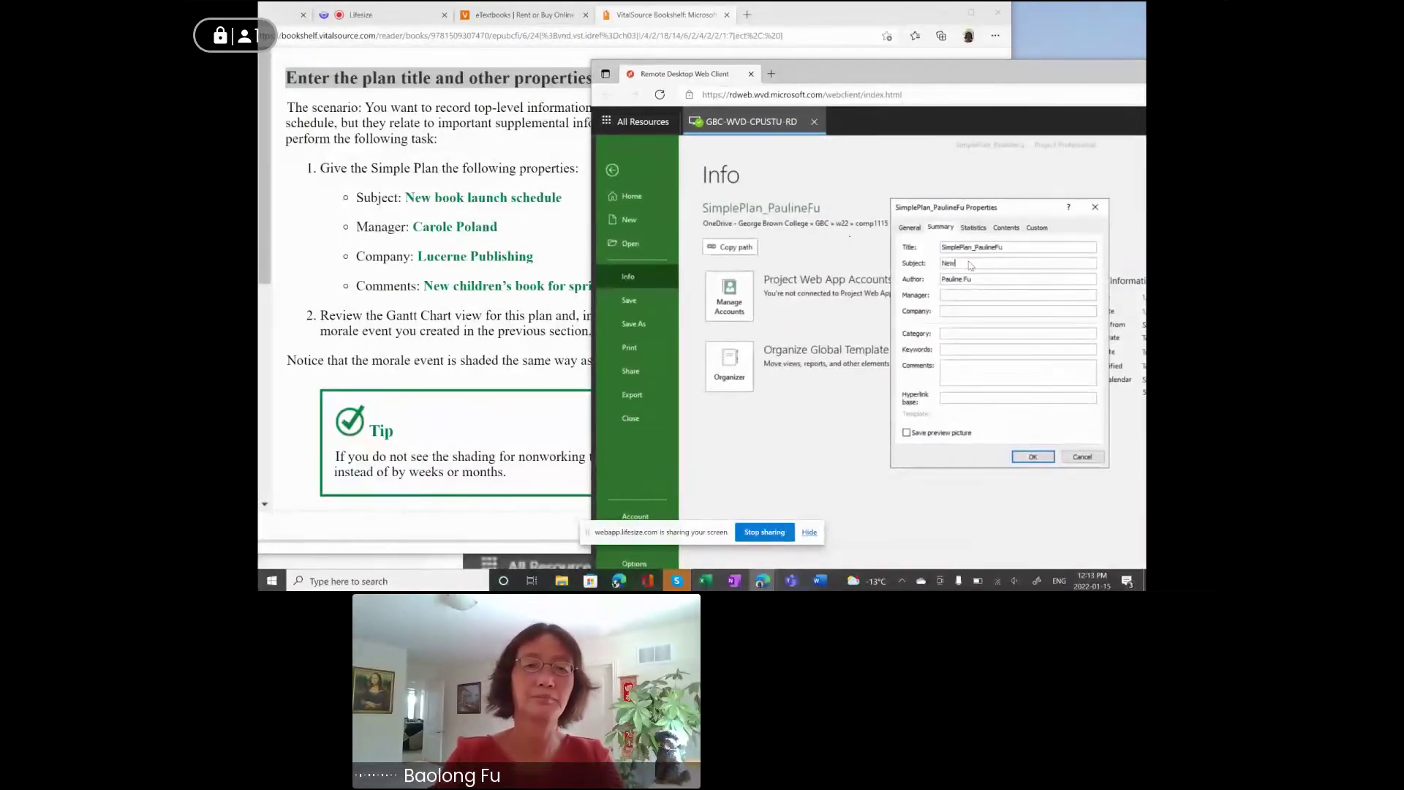
Step: Enter subject 'New book launch schedule', the manager's name, and company 'Lucerne Publishing'
text(New book launch sch)
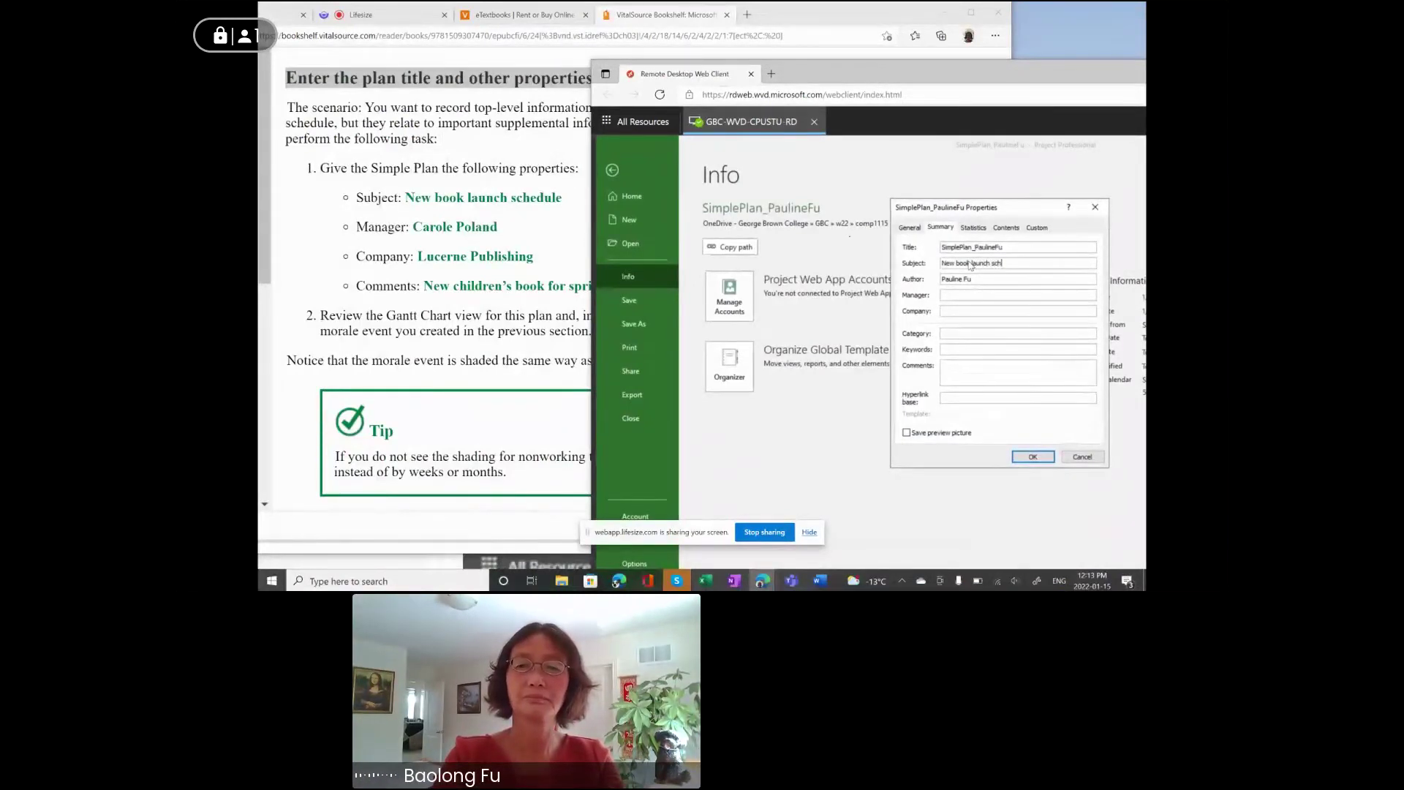
text(dule)
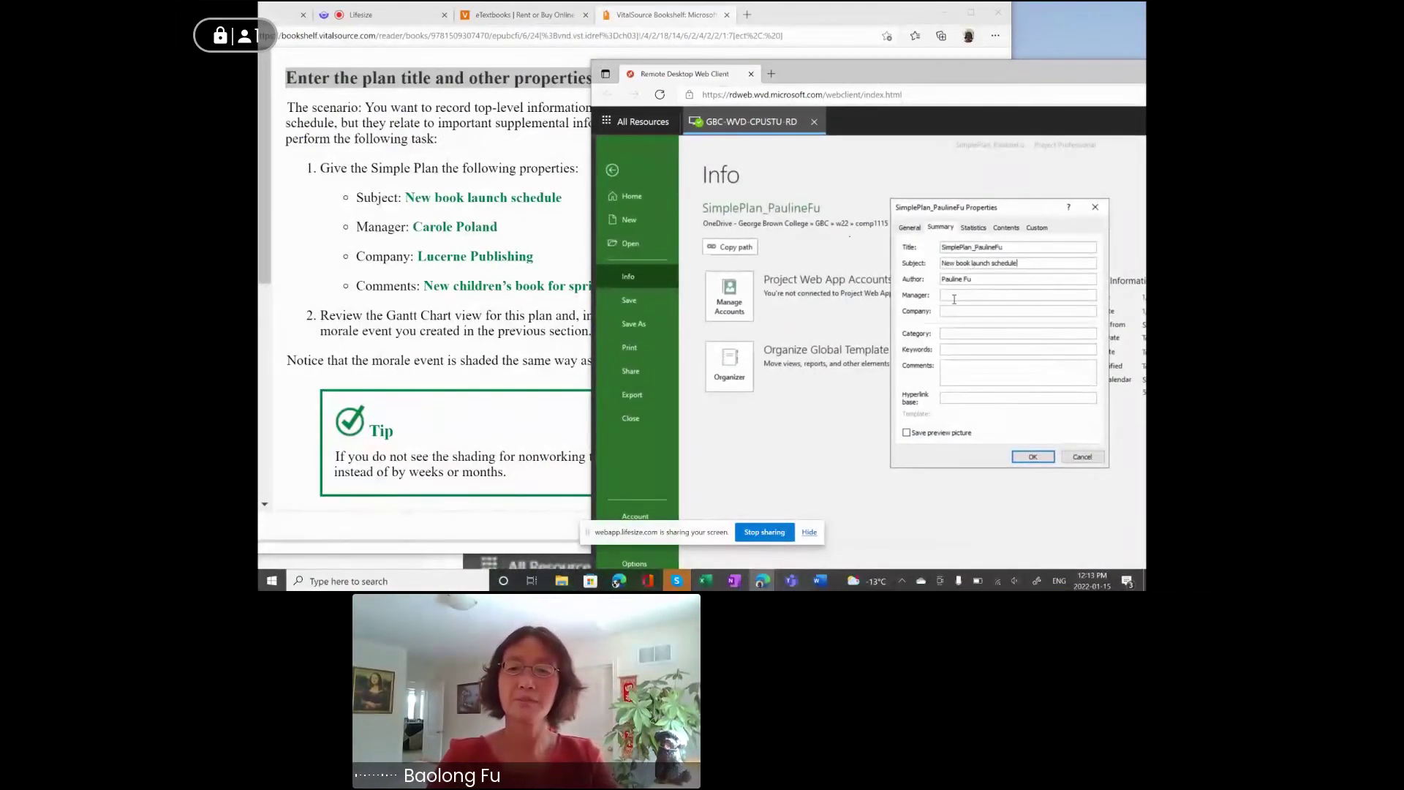
text(Carol)
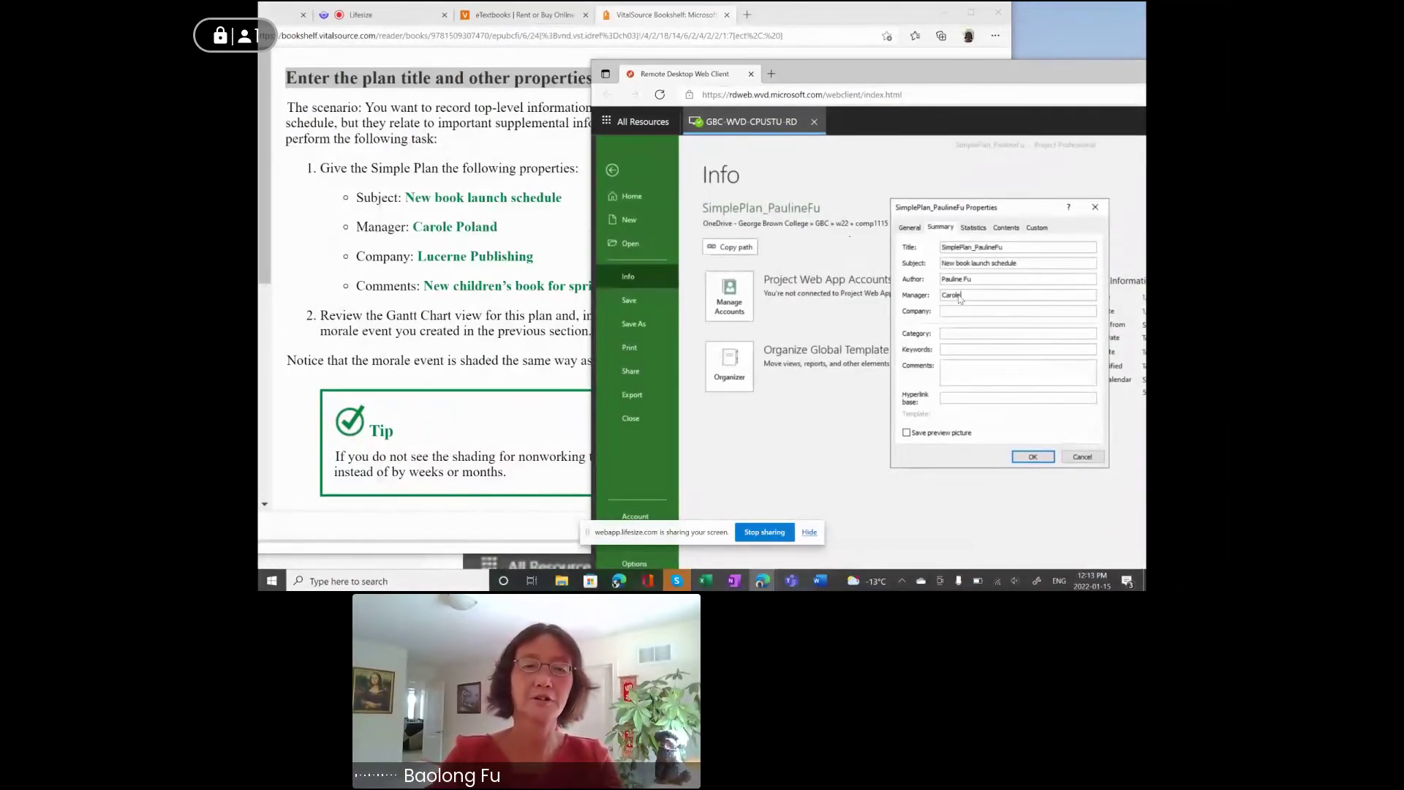
text(e Poland)
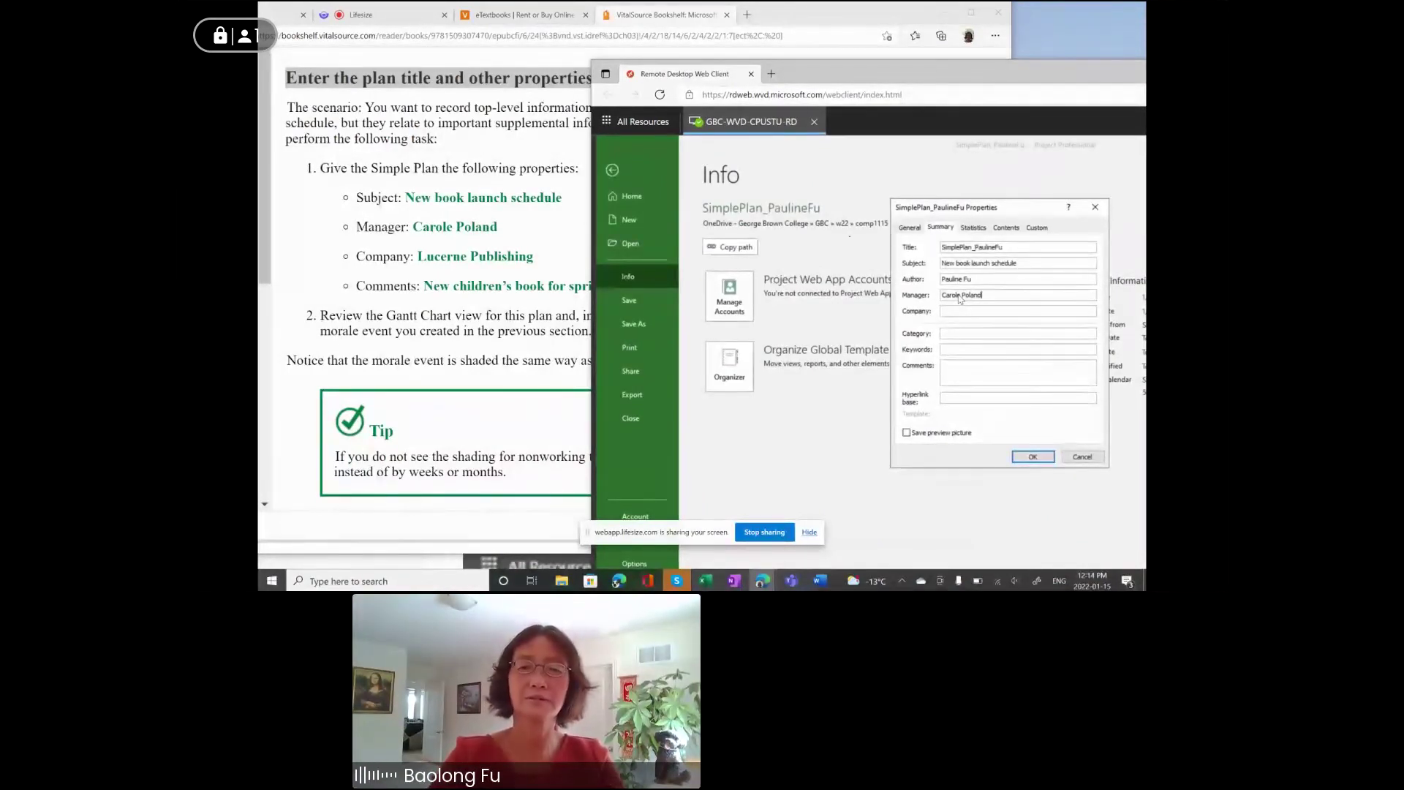
click(958, 312)
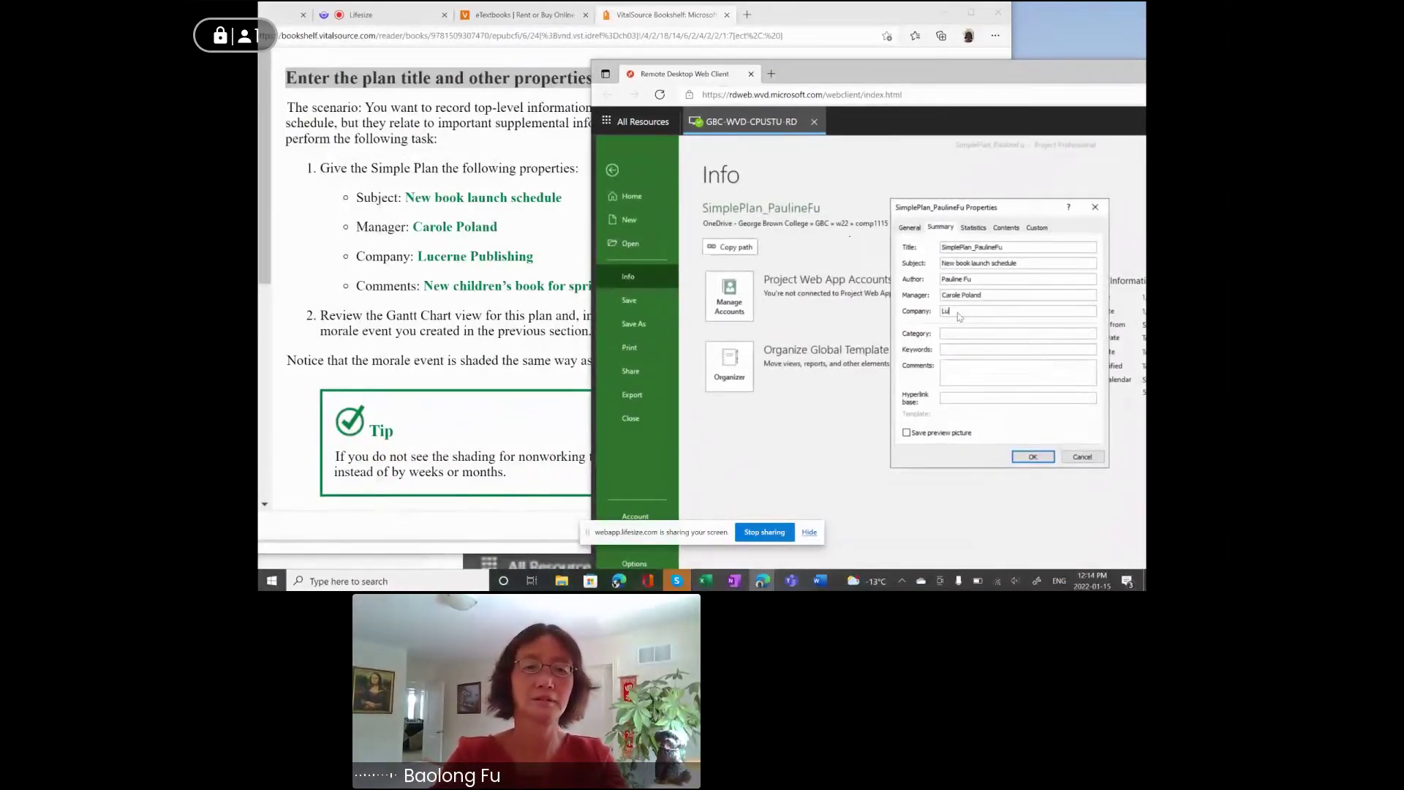
text(Lucerne Publishing)
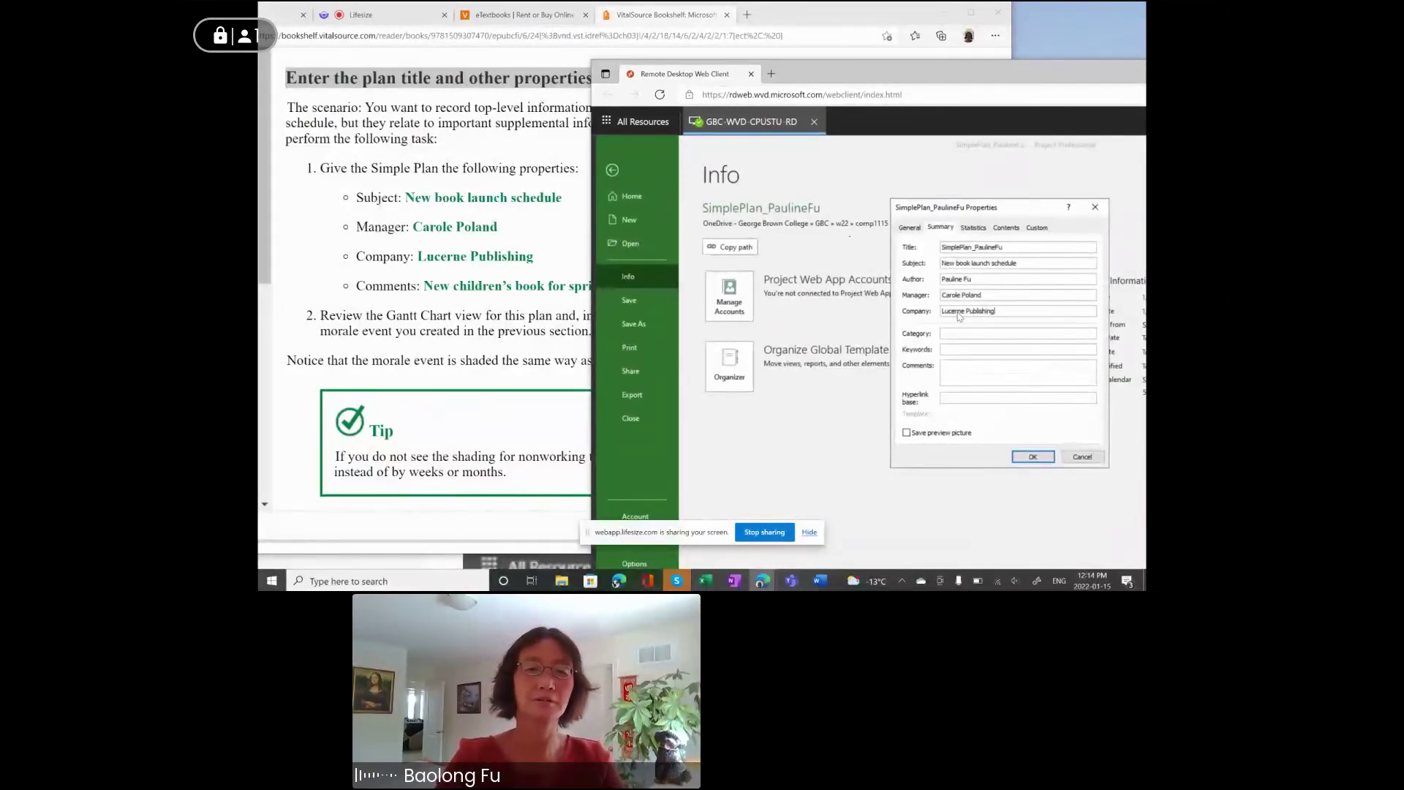
Step: Add the comment 'New children's book for spring release.' and confirm the properties
click(959, 378)
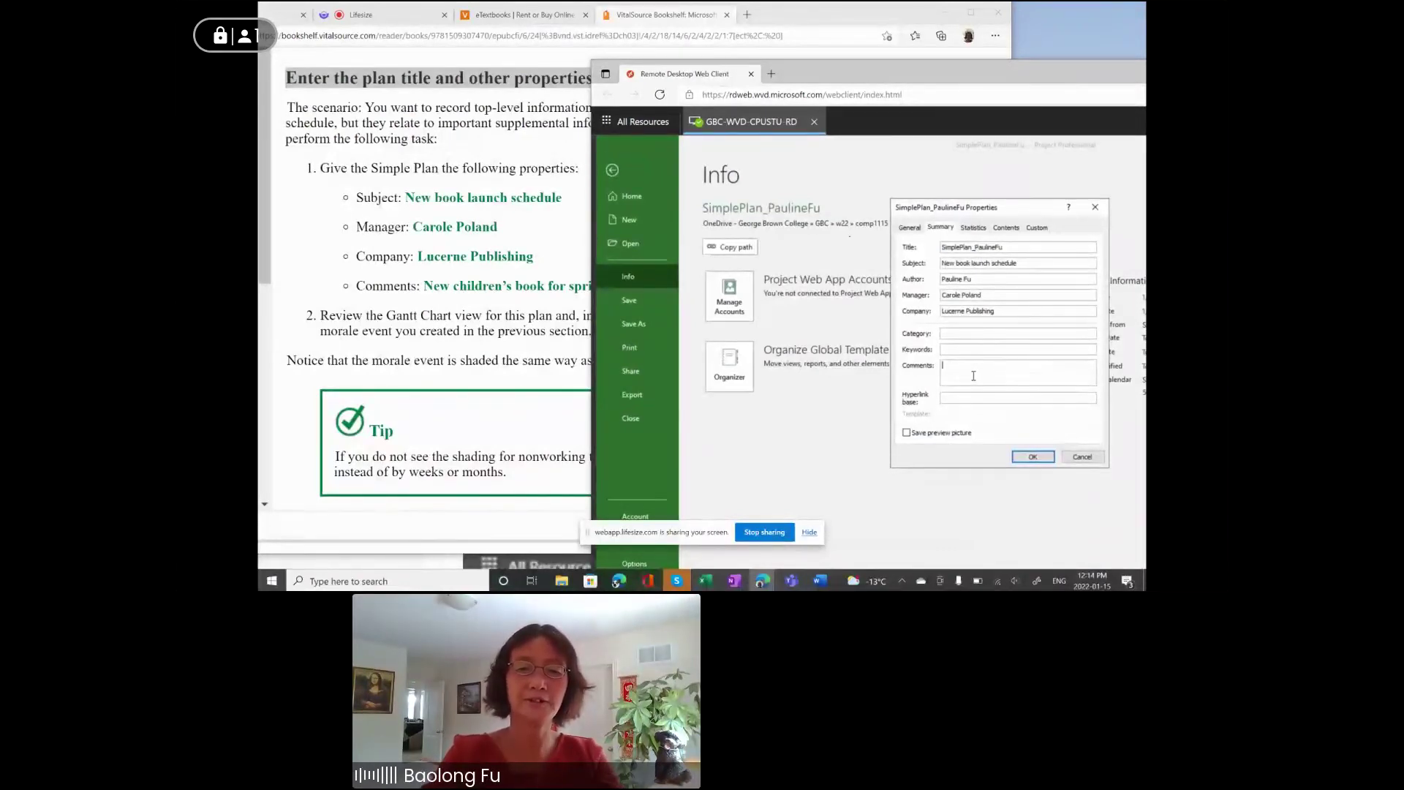
text(New)
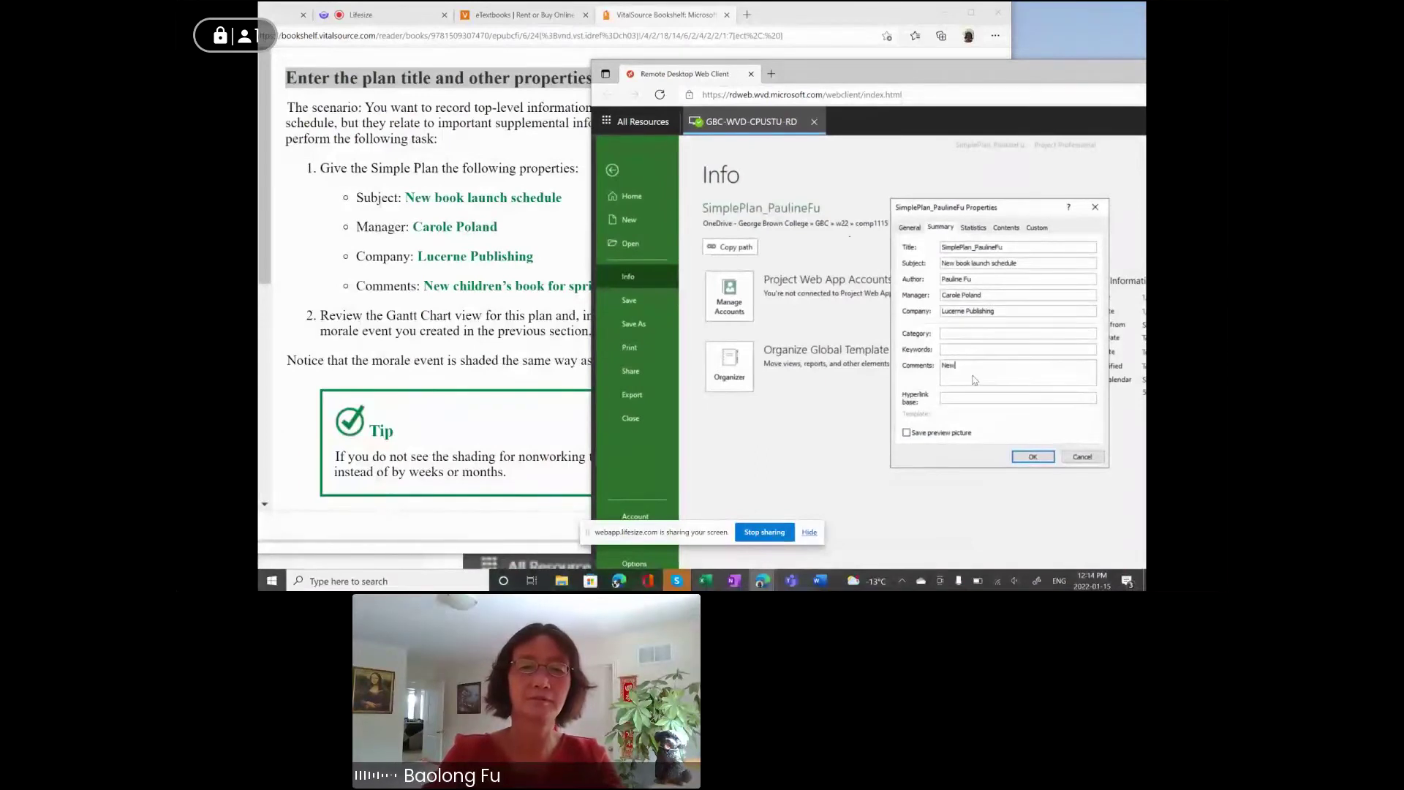
text( children)
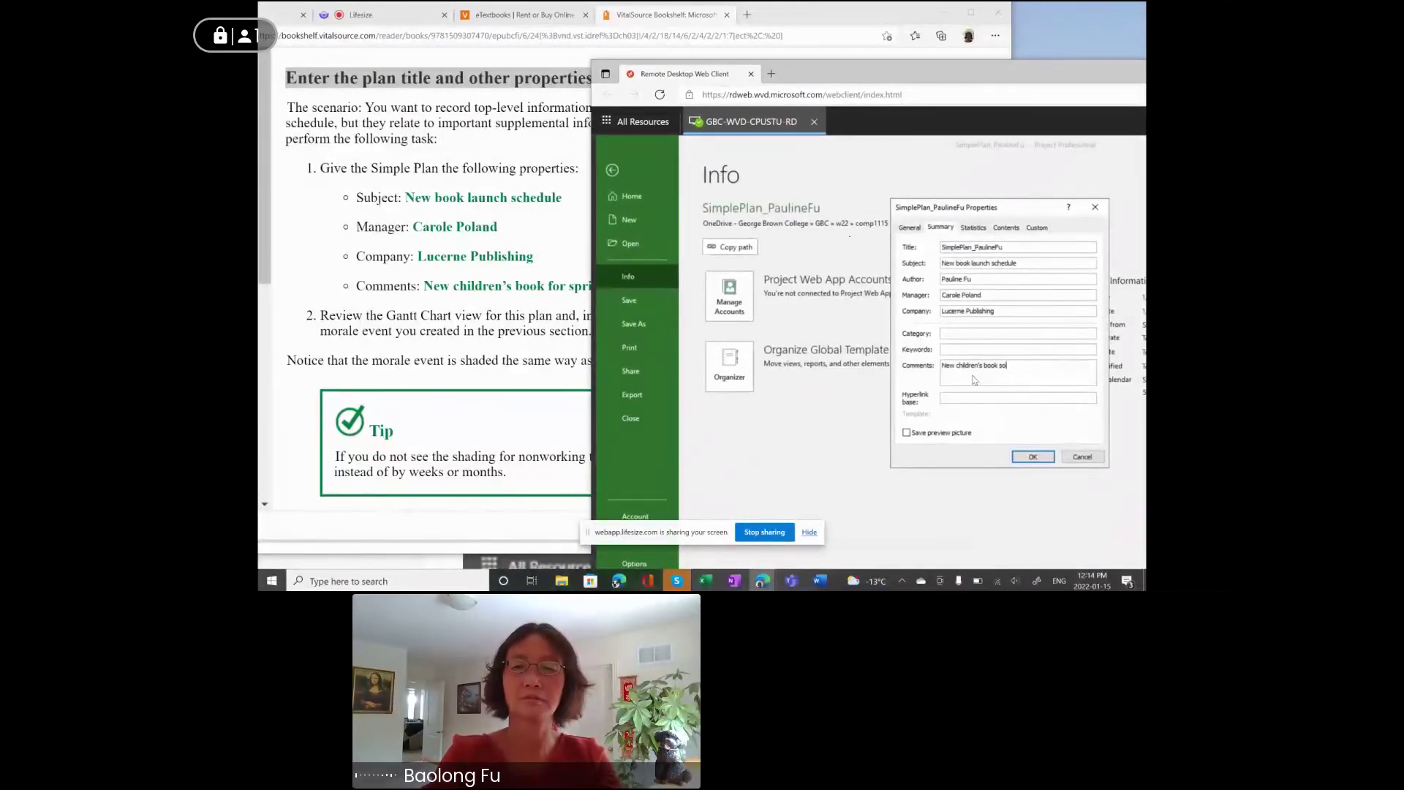
text('s book fo)
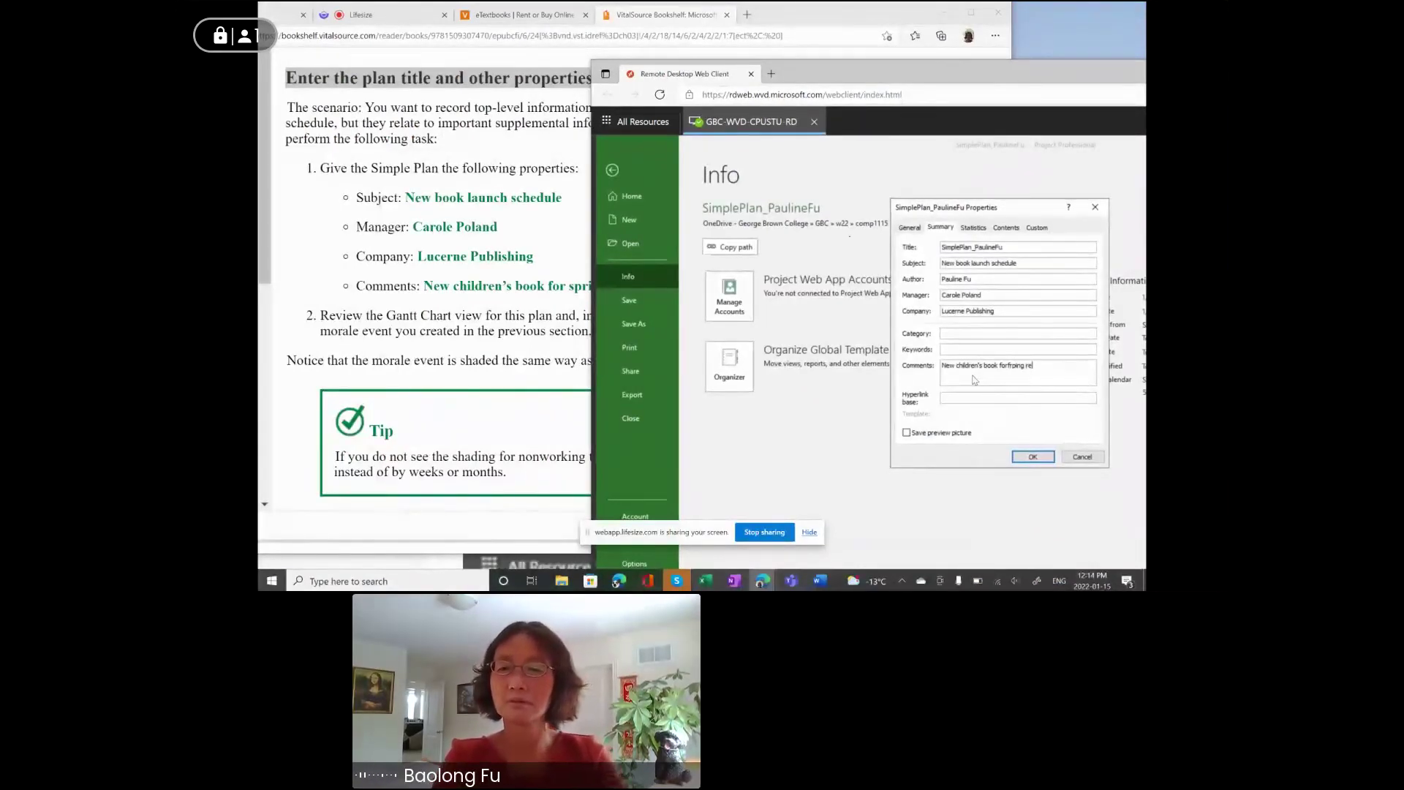
key(BackSpace)
key(BackSpace)
key(BackSpace)
key(BackSpace)
key(BackSpace)
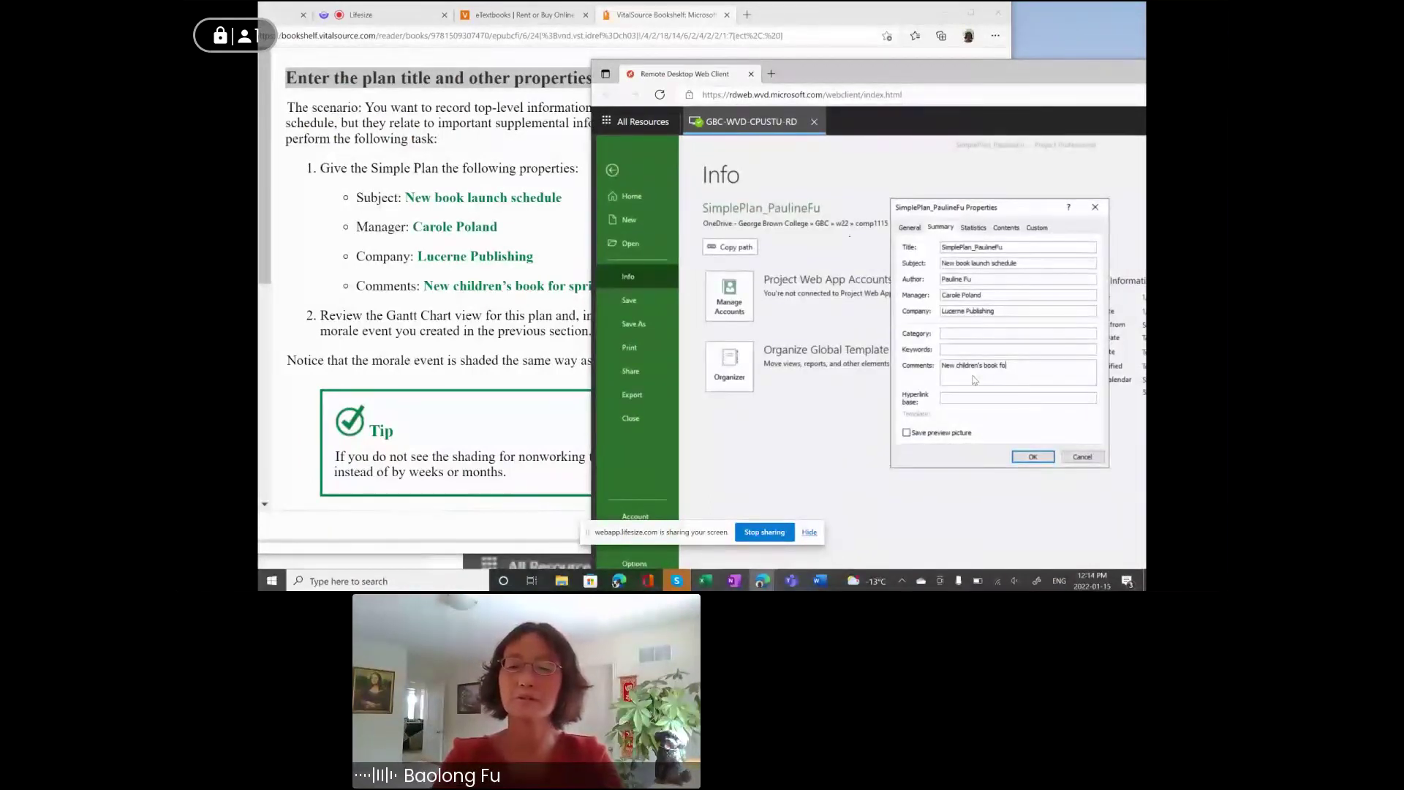
text(r spring releas)
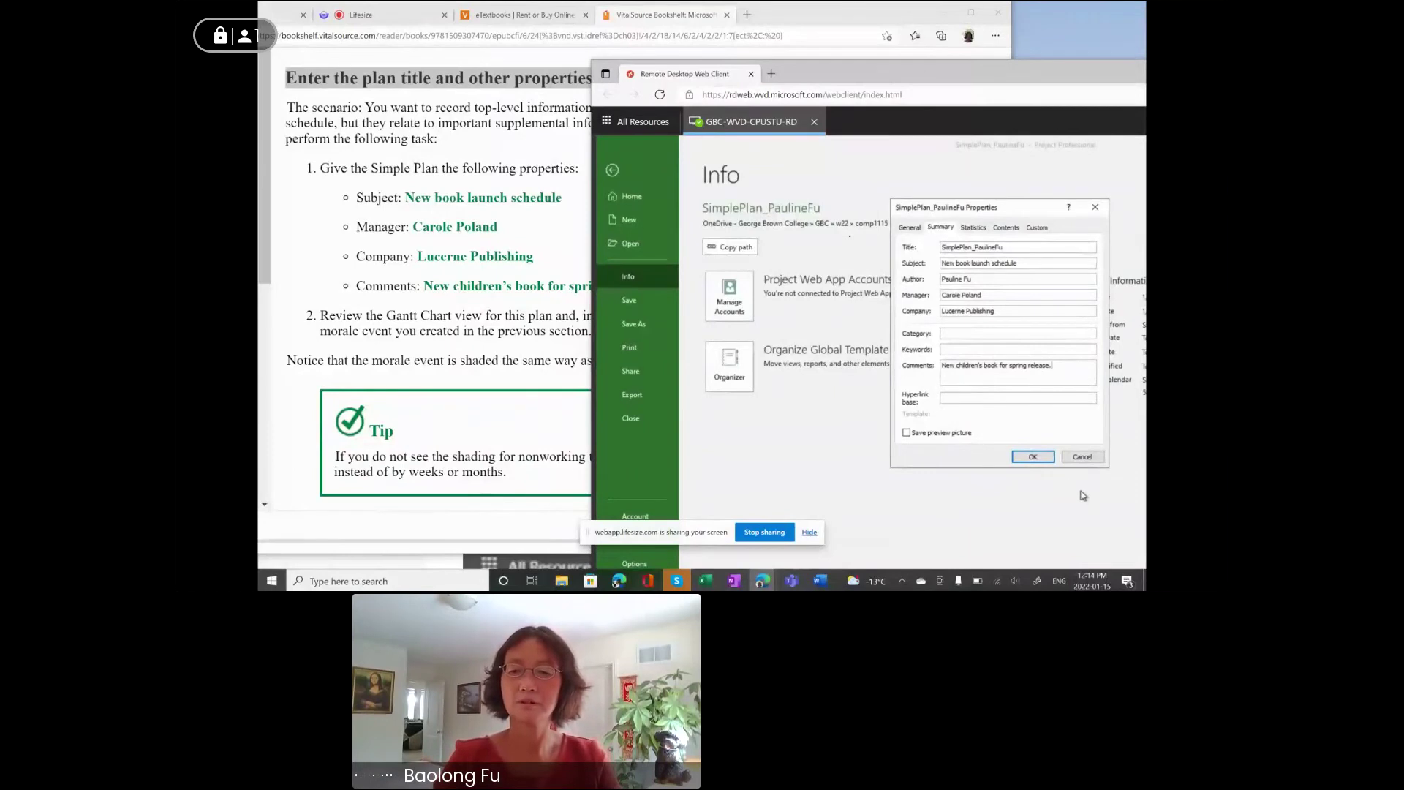
text(e.)
click(1033, 457)
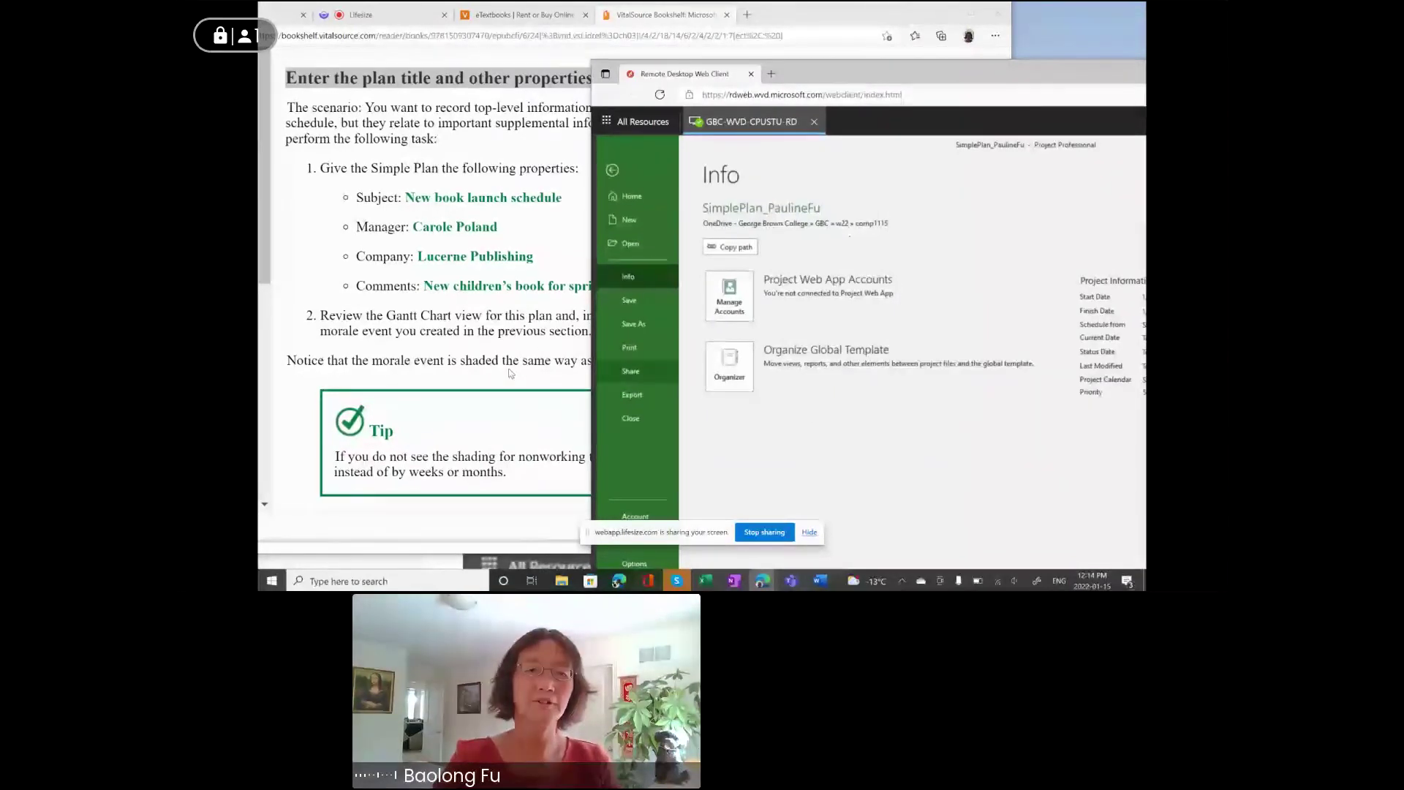
scroll(510, 373, down, 1)
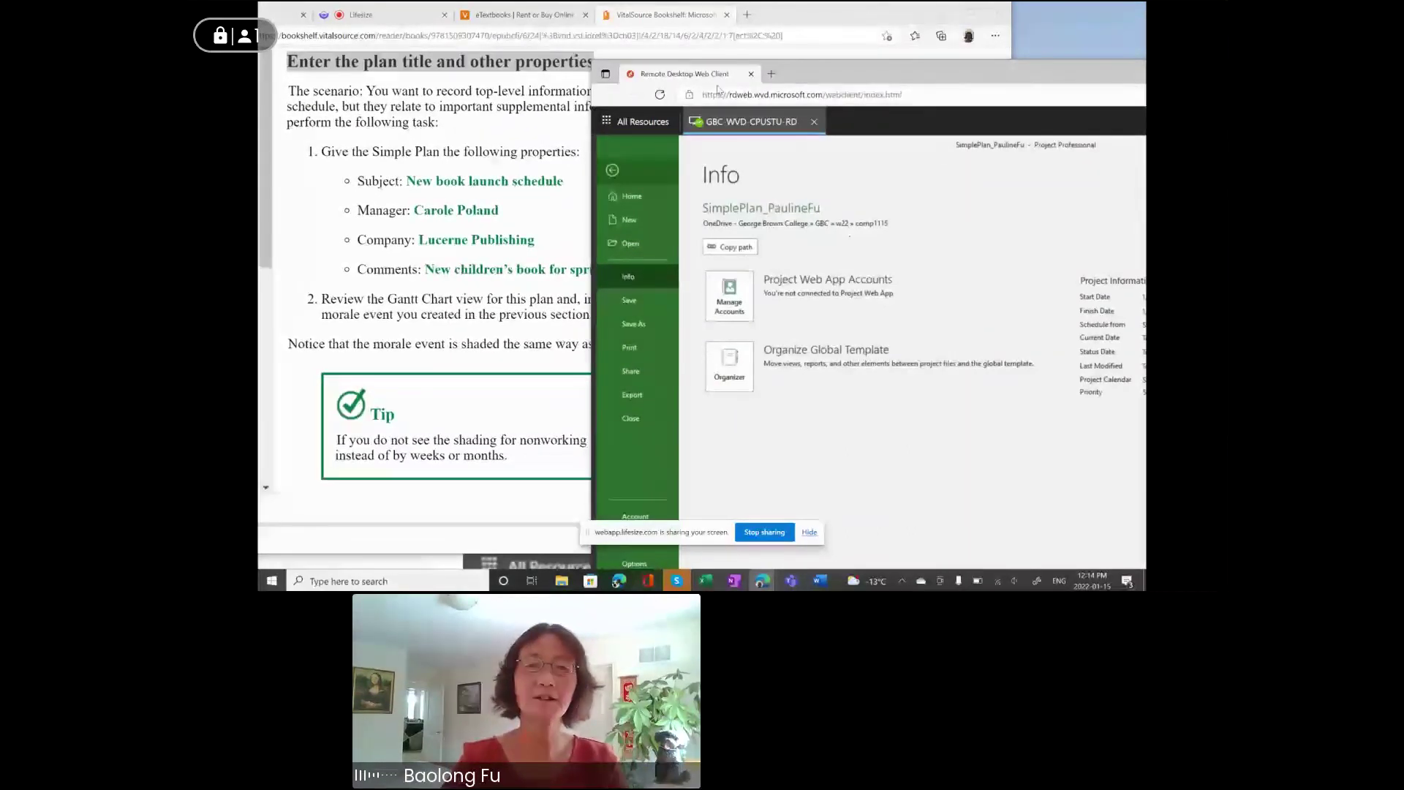
Step: Return to the Gantt Chart view and rearrange the Project window over the textbook
click(612, 171)
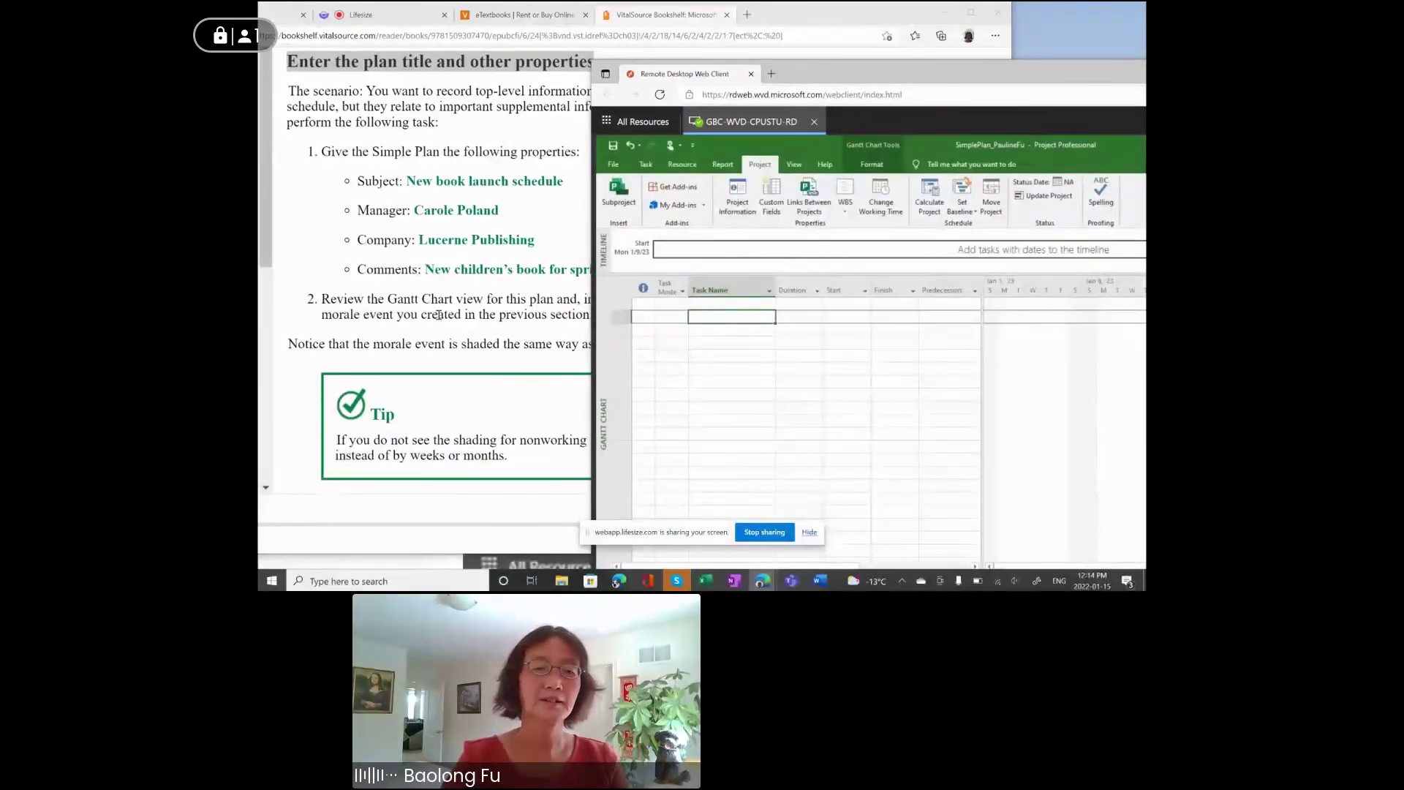
drag(826, 77, 523, 352)
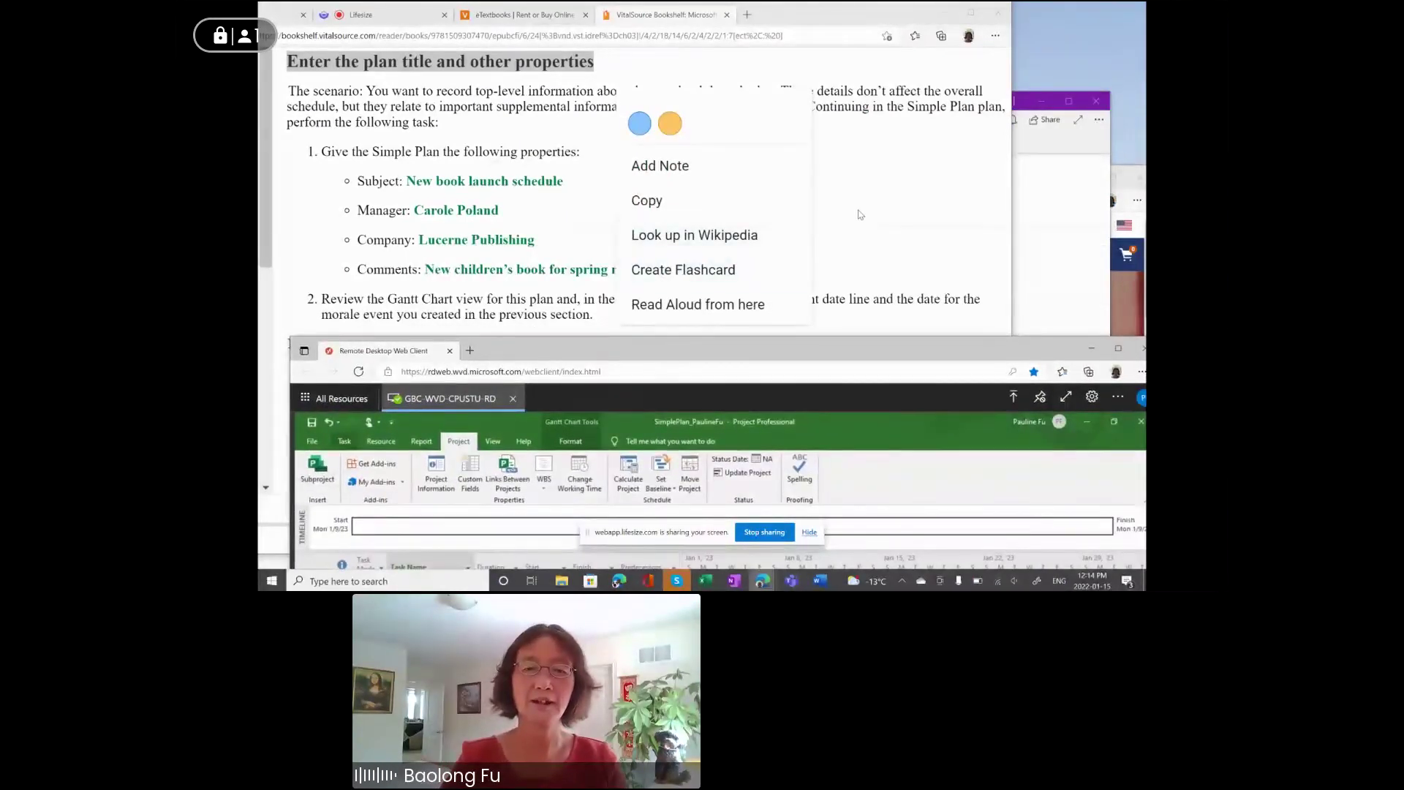
click(860, 214)
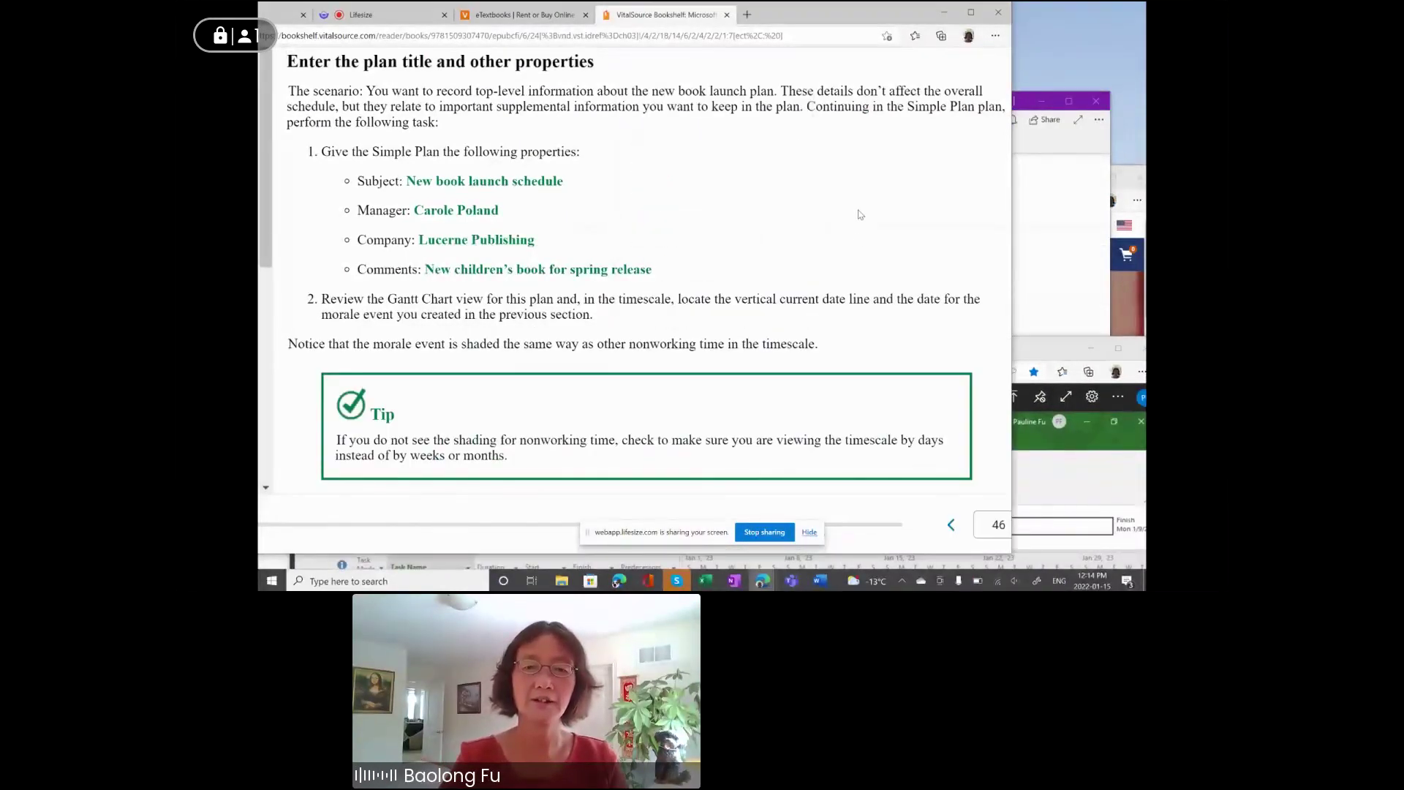
click(1042, 352)
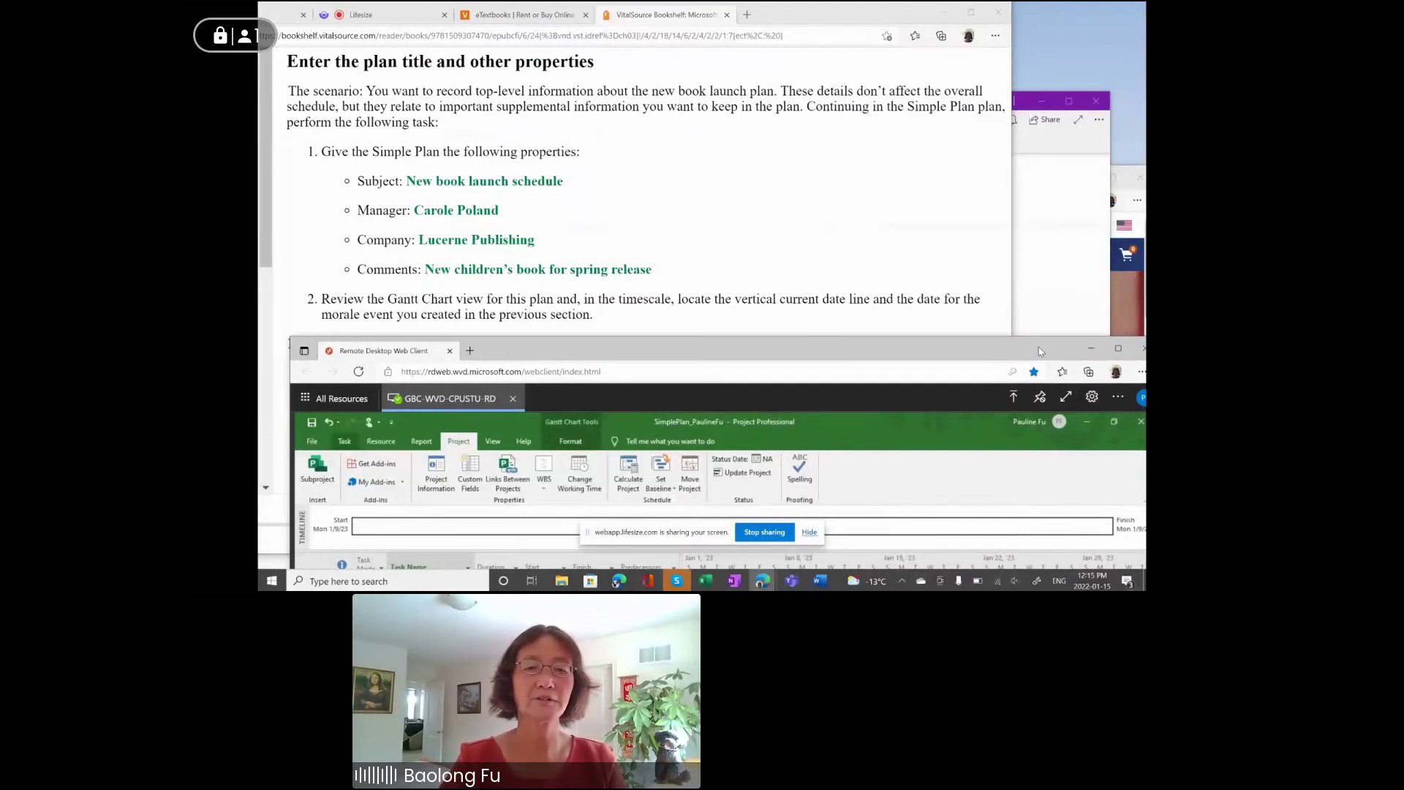
drag(1038, 347, 1012, 32)
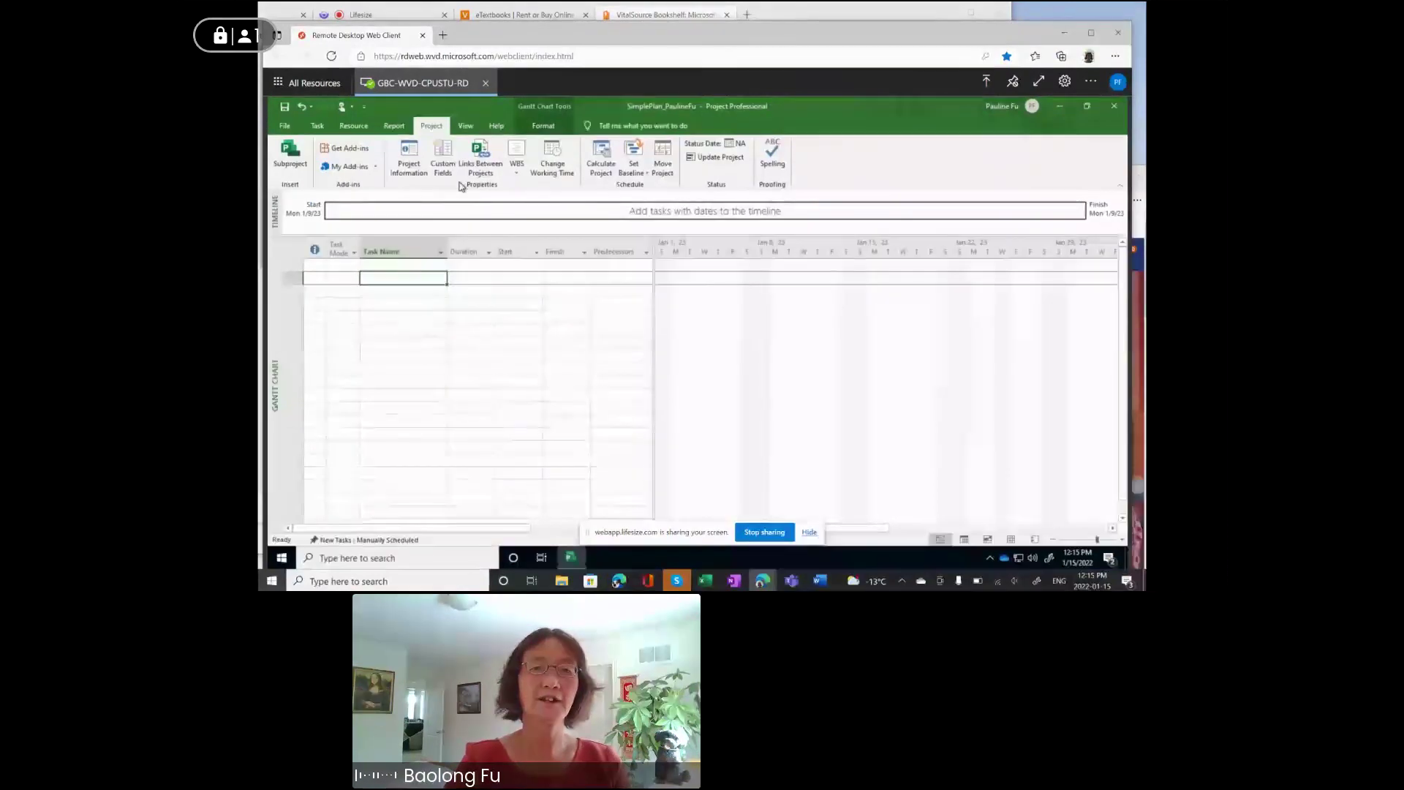
click(392, 16)
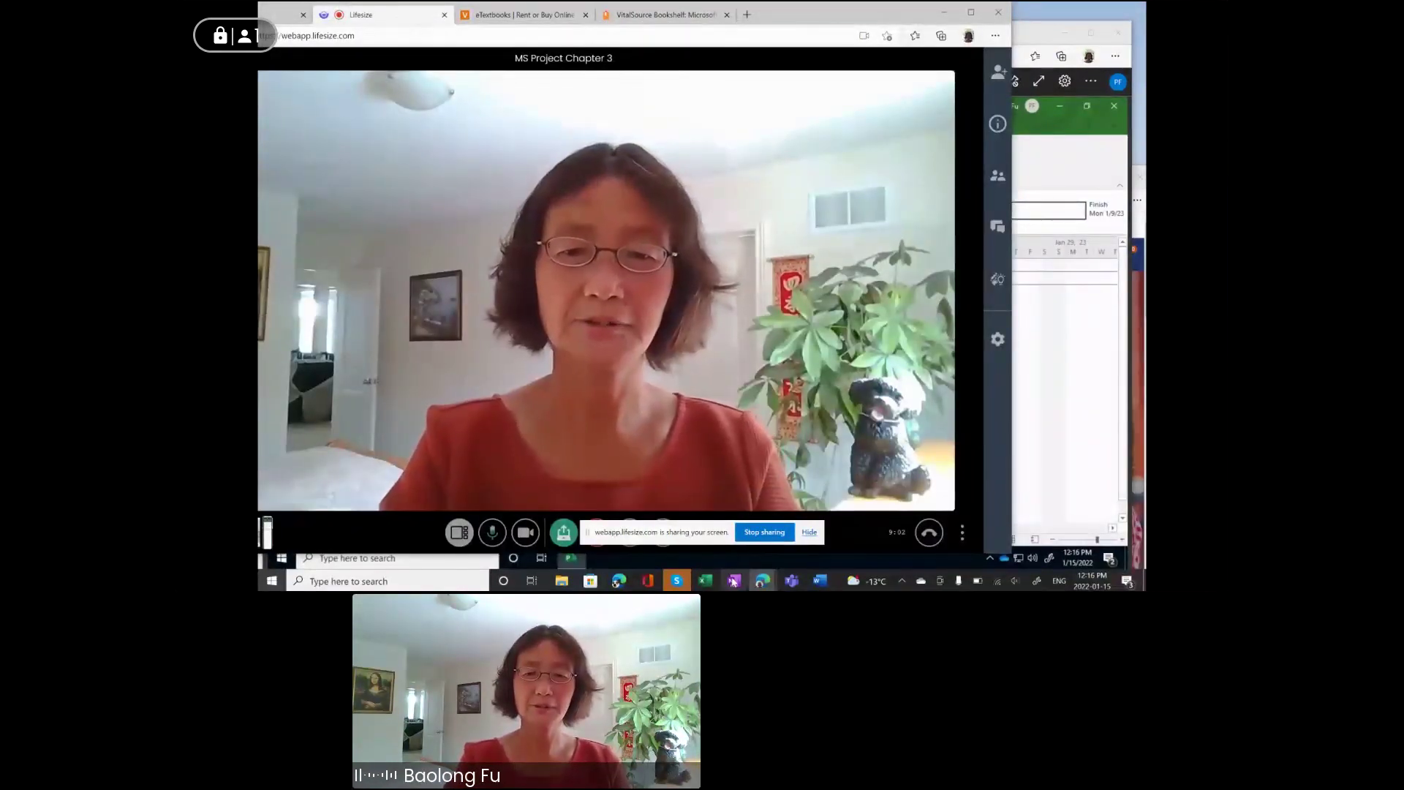
Step: Review the Comp1115 OneNote page, highlighting the Chapter 3 task lines, then return to the call
click(734, 583)
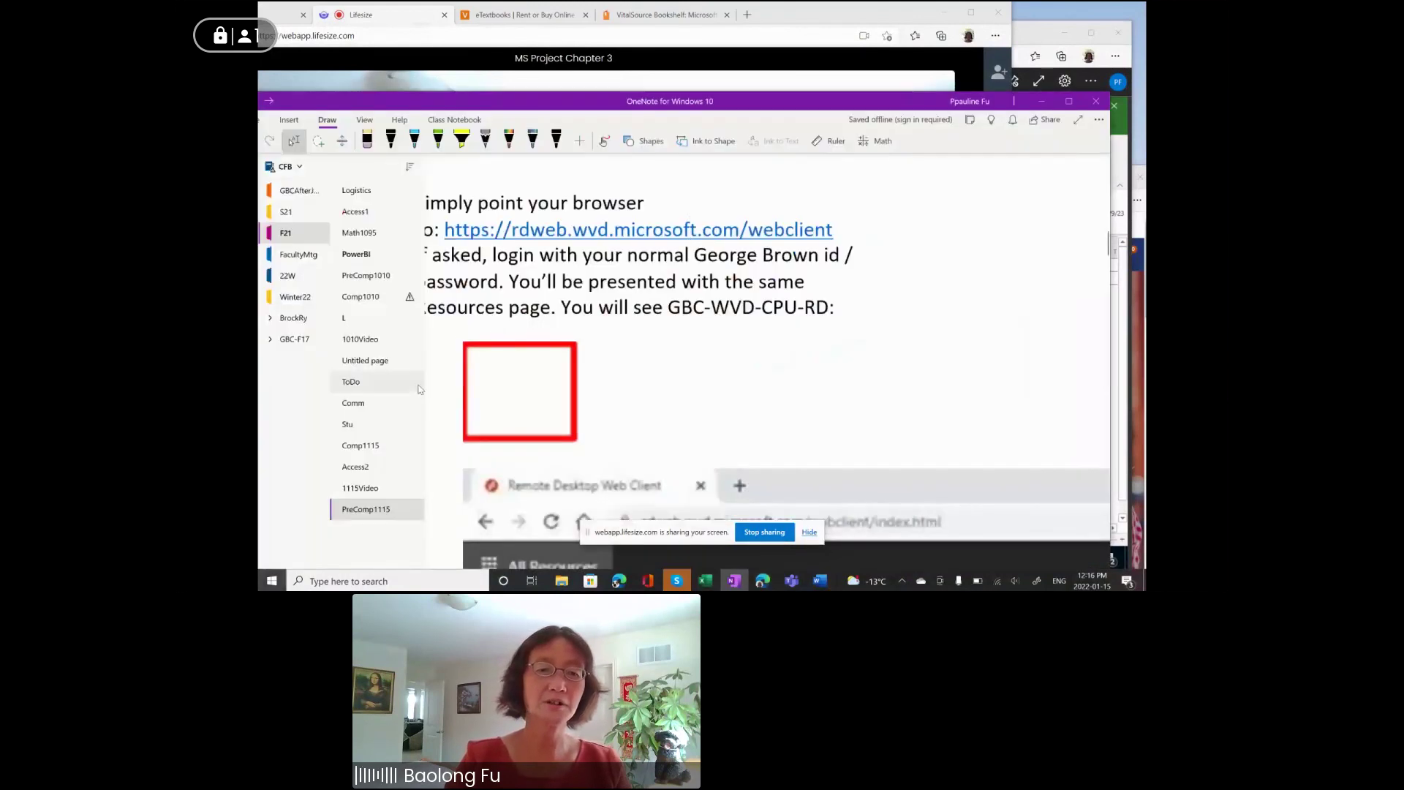
click(374, 447)
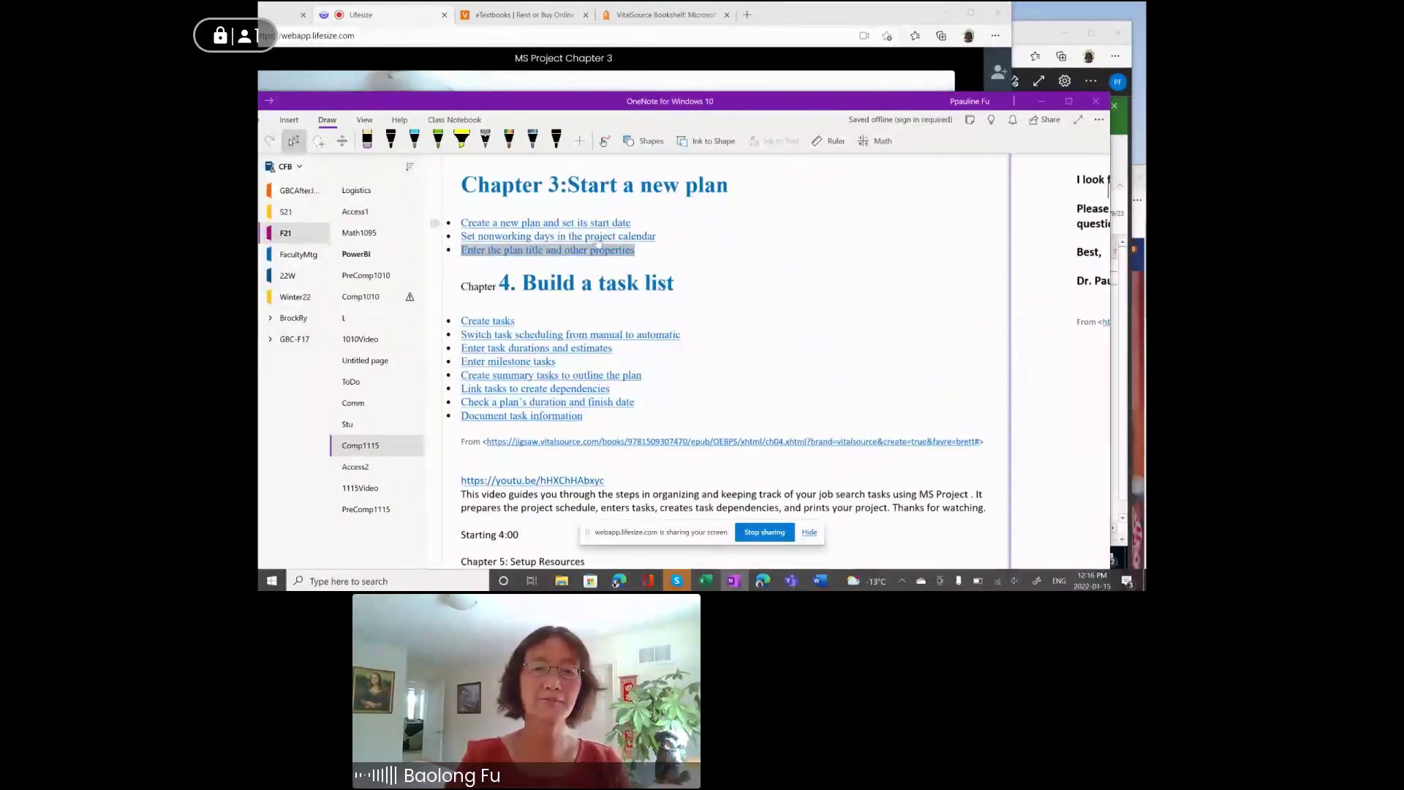
drag(460, 218, 548, 248)
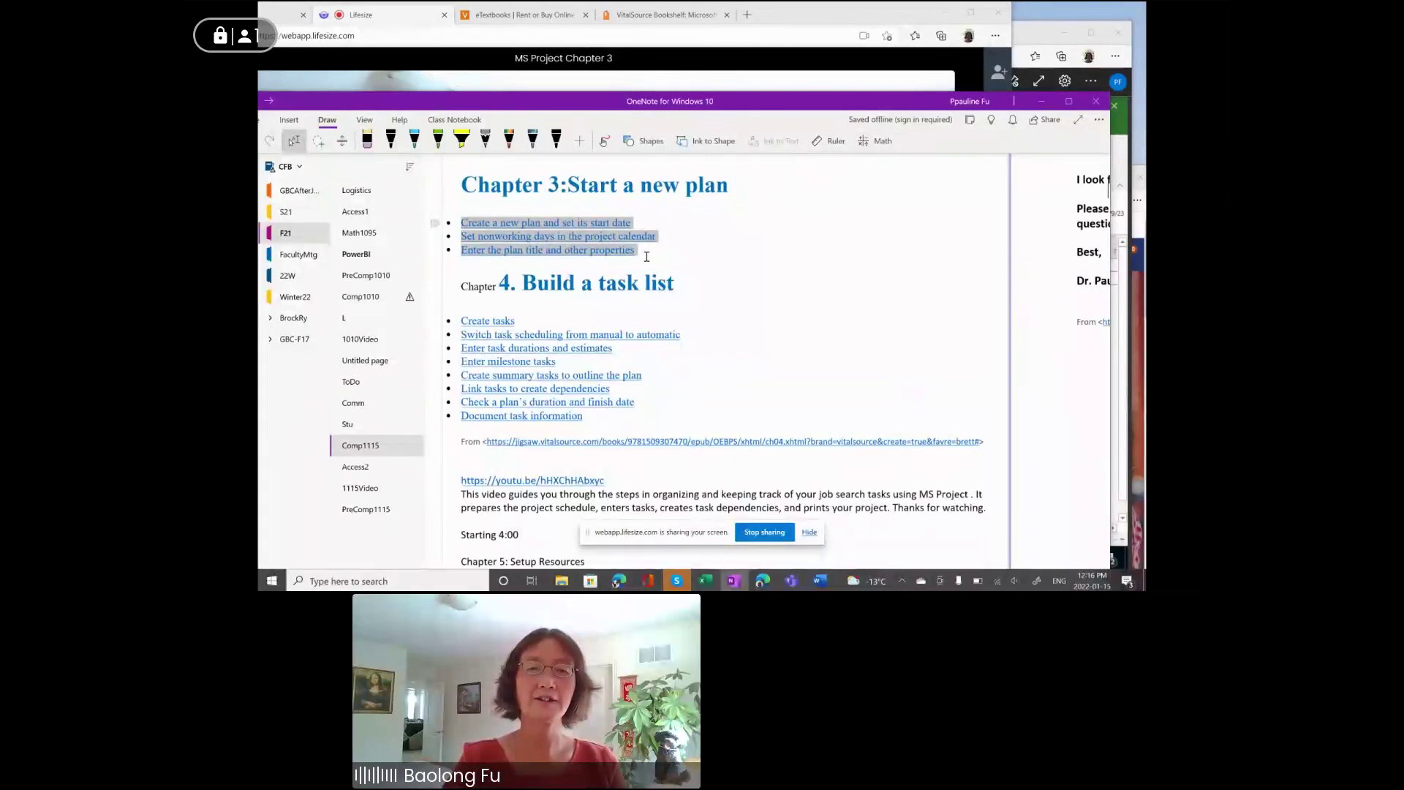
click(781, 16)
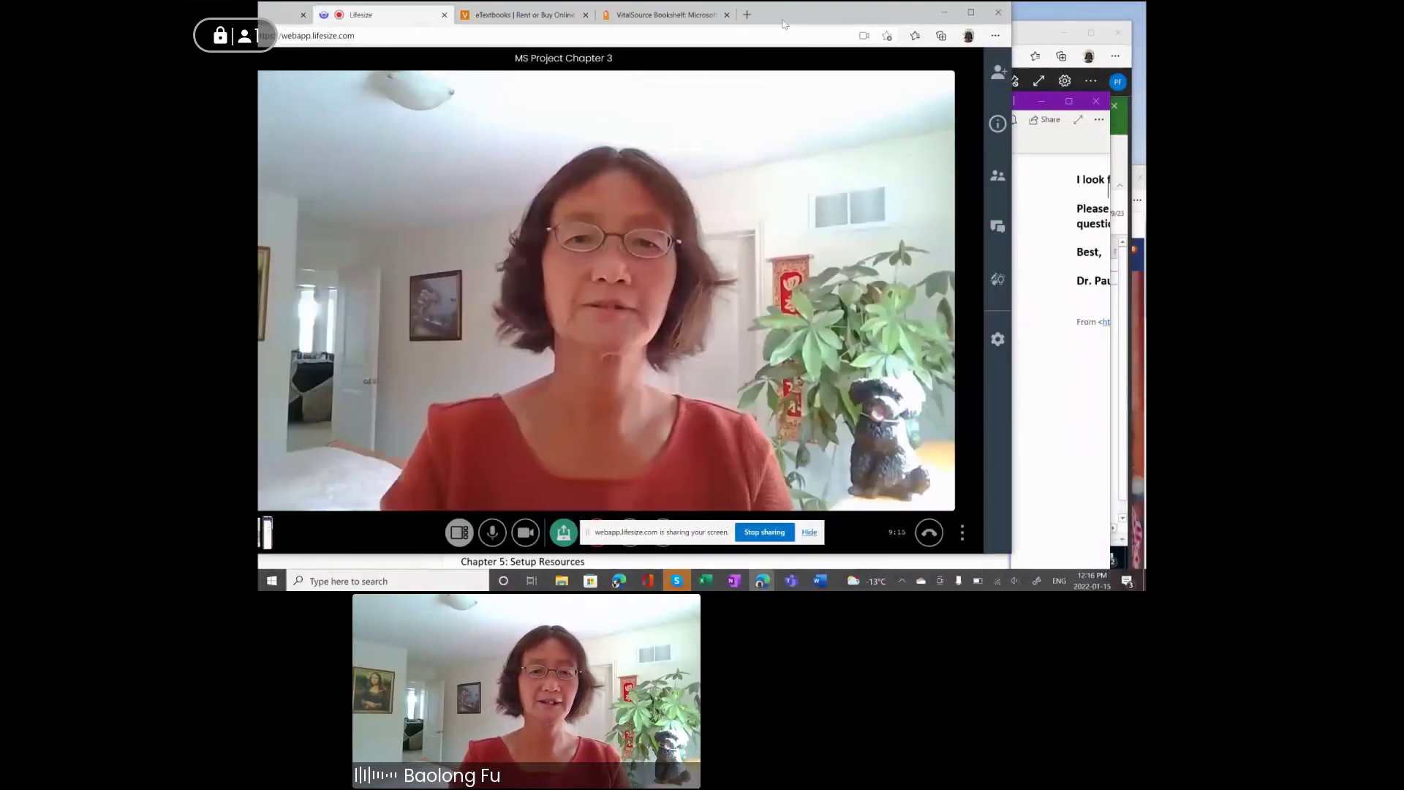